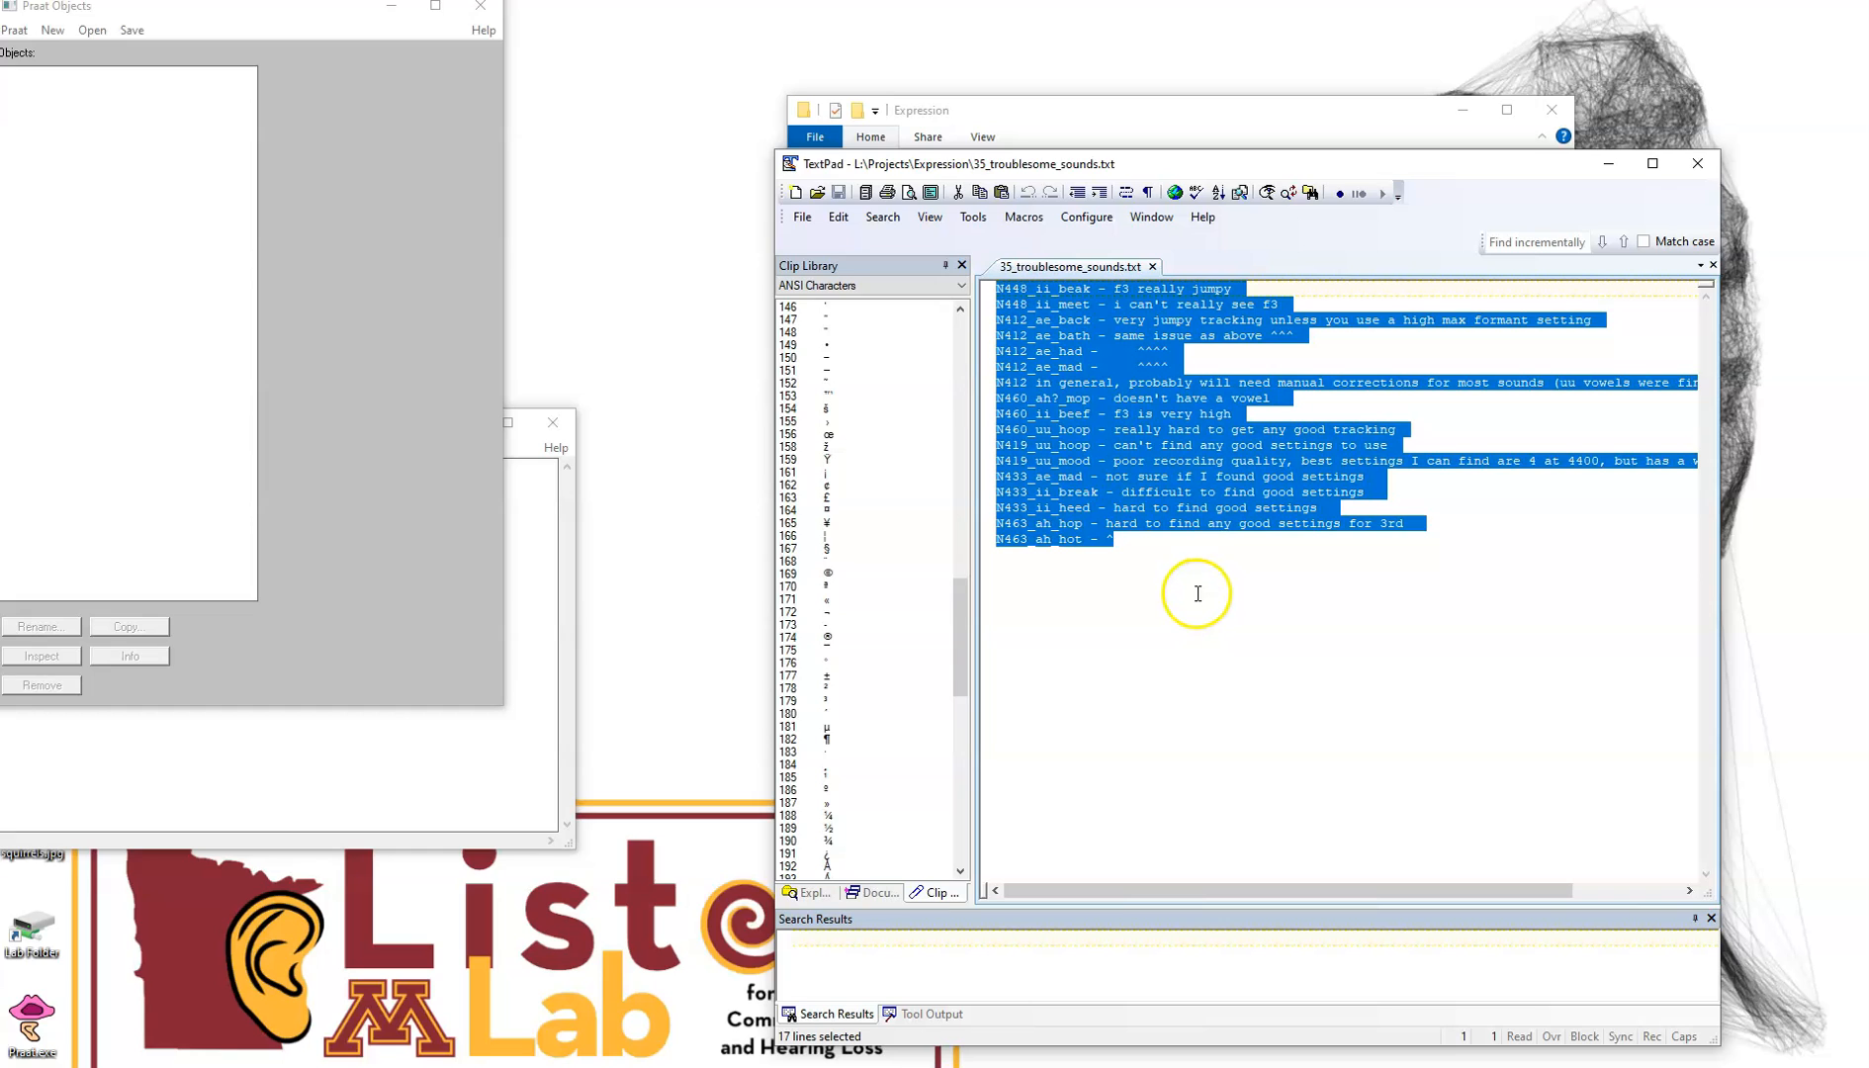
click(1195, 592)
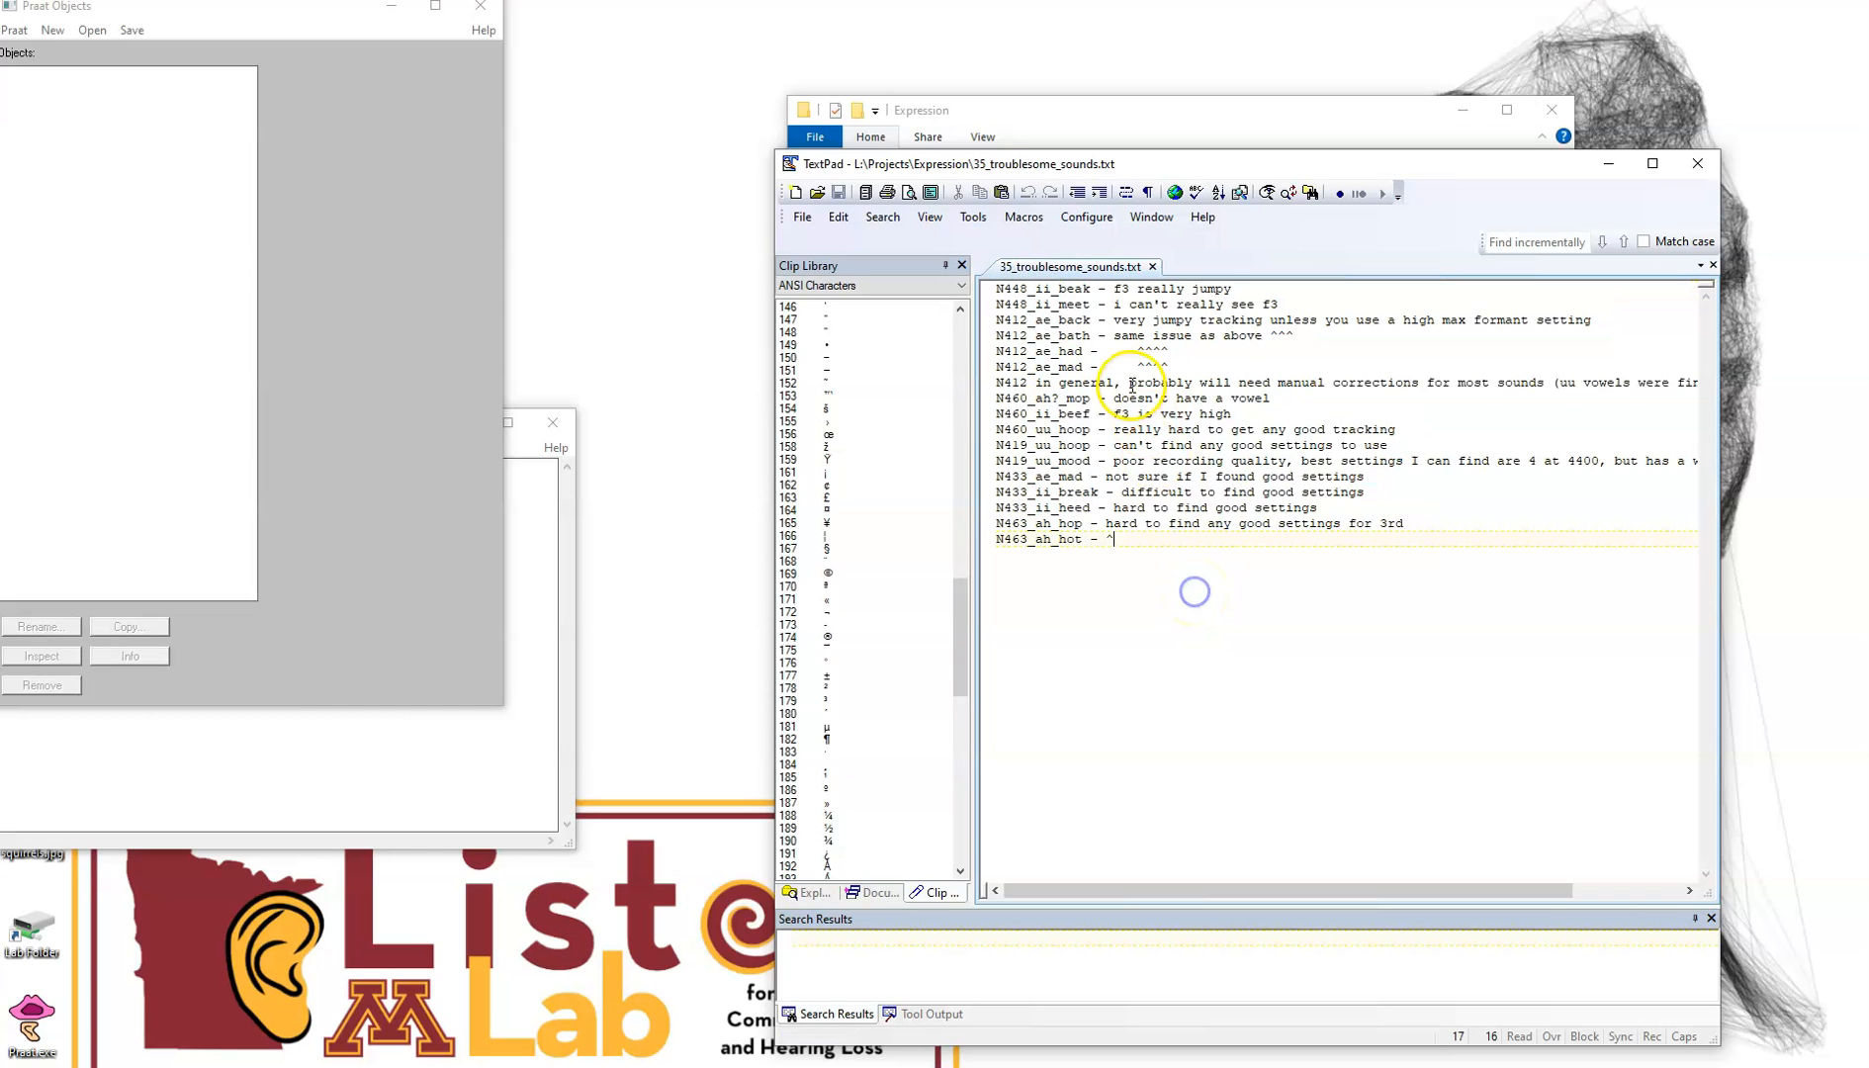
click(1092, 288)
shift+click(996, 288)
click(1205, 594)
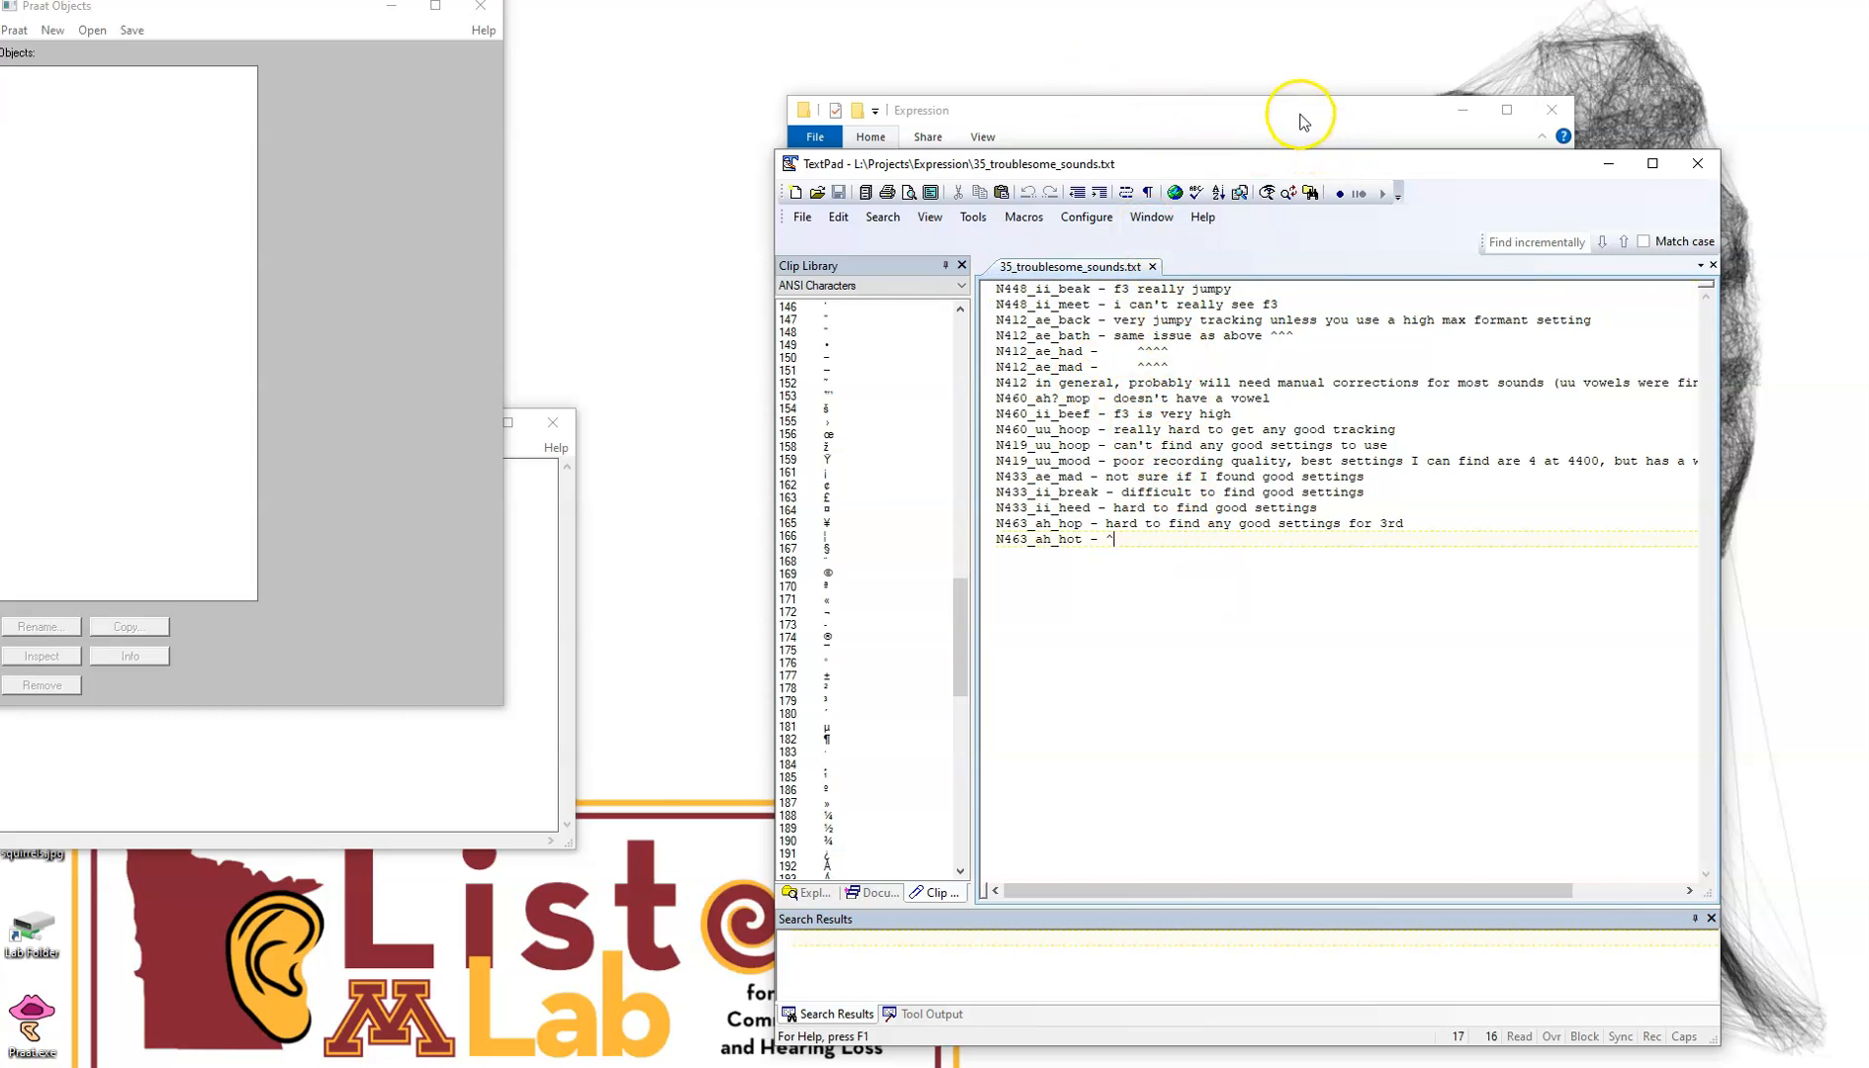
Open 39_manual_formant_tracking.txt from the Expression folder to review the script, then minimize the editor
drag(1301, 117, 1134, 112)
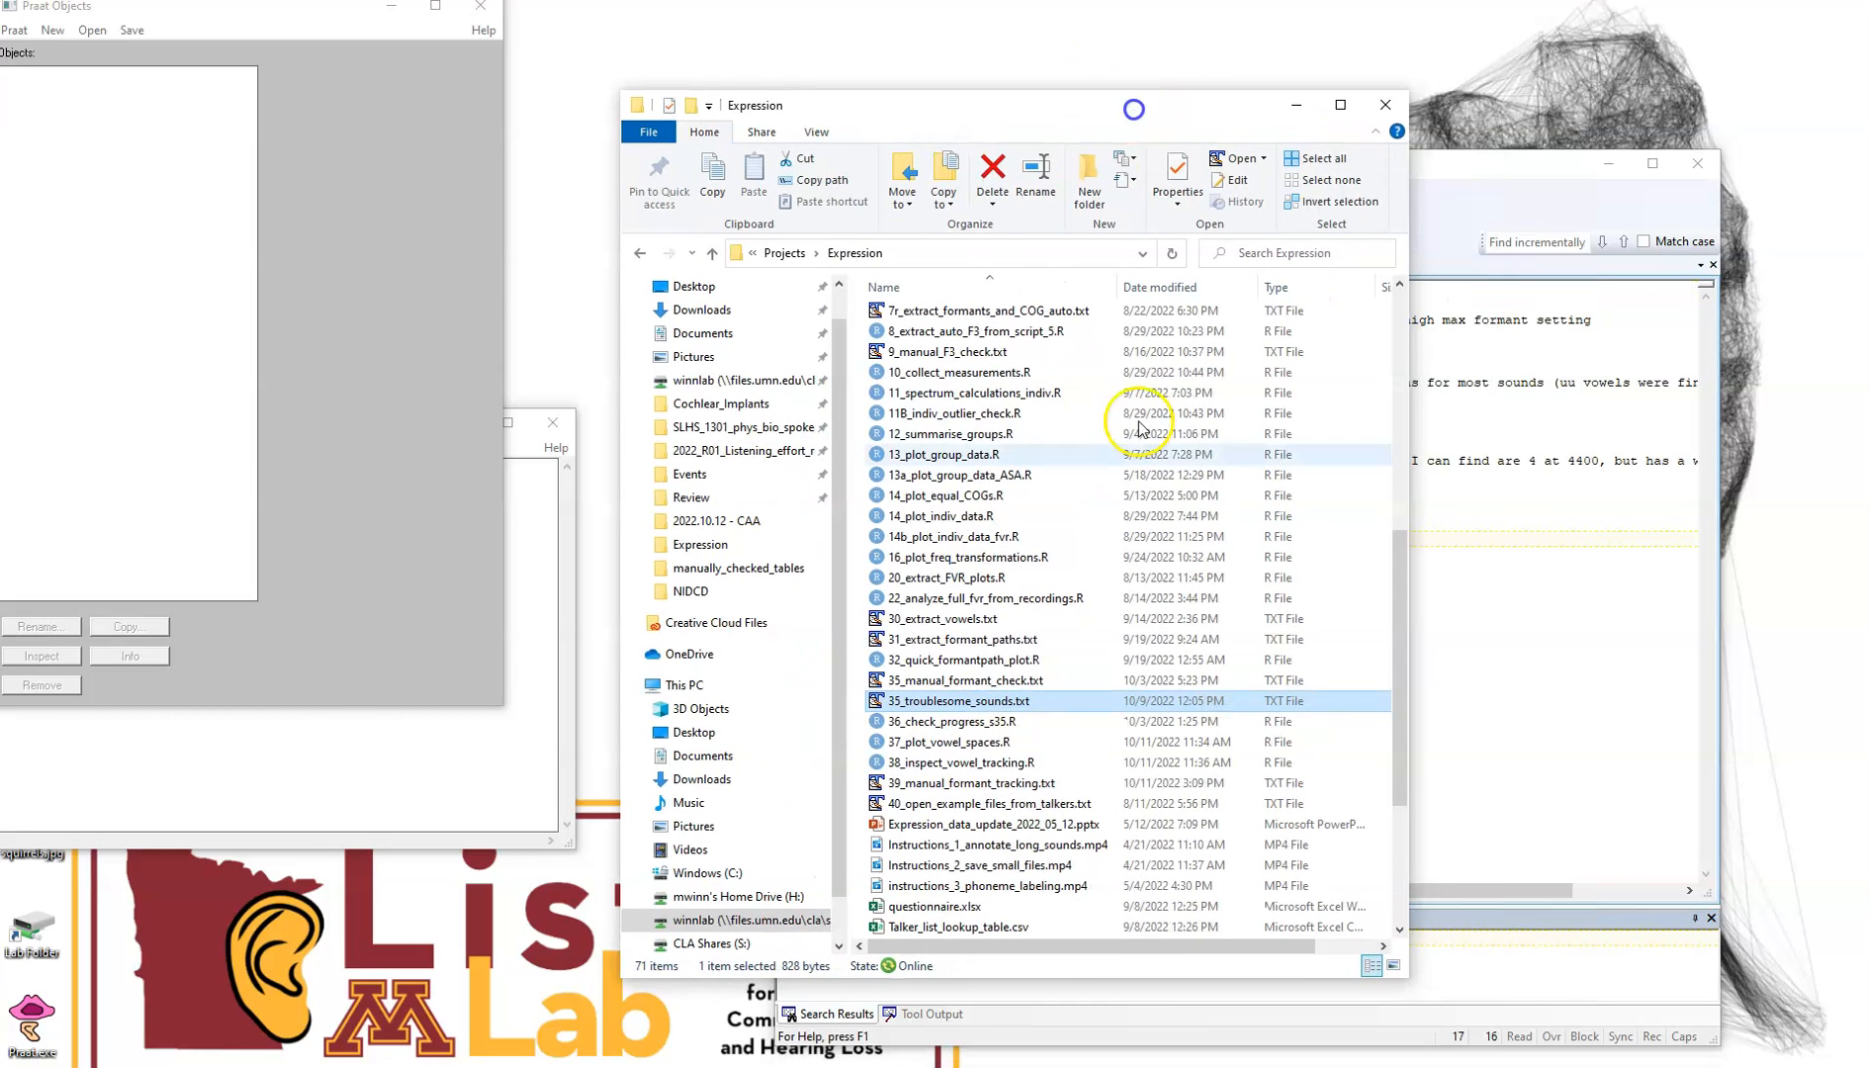
double_click(1029, 787)
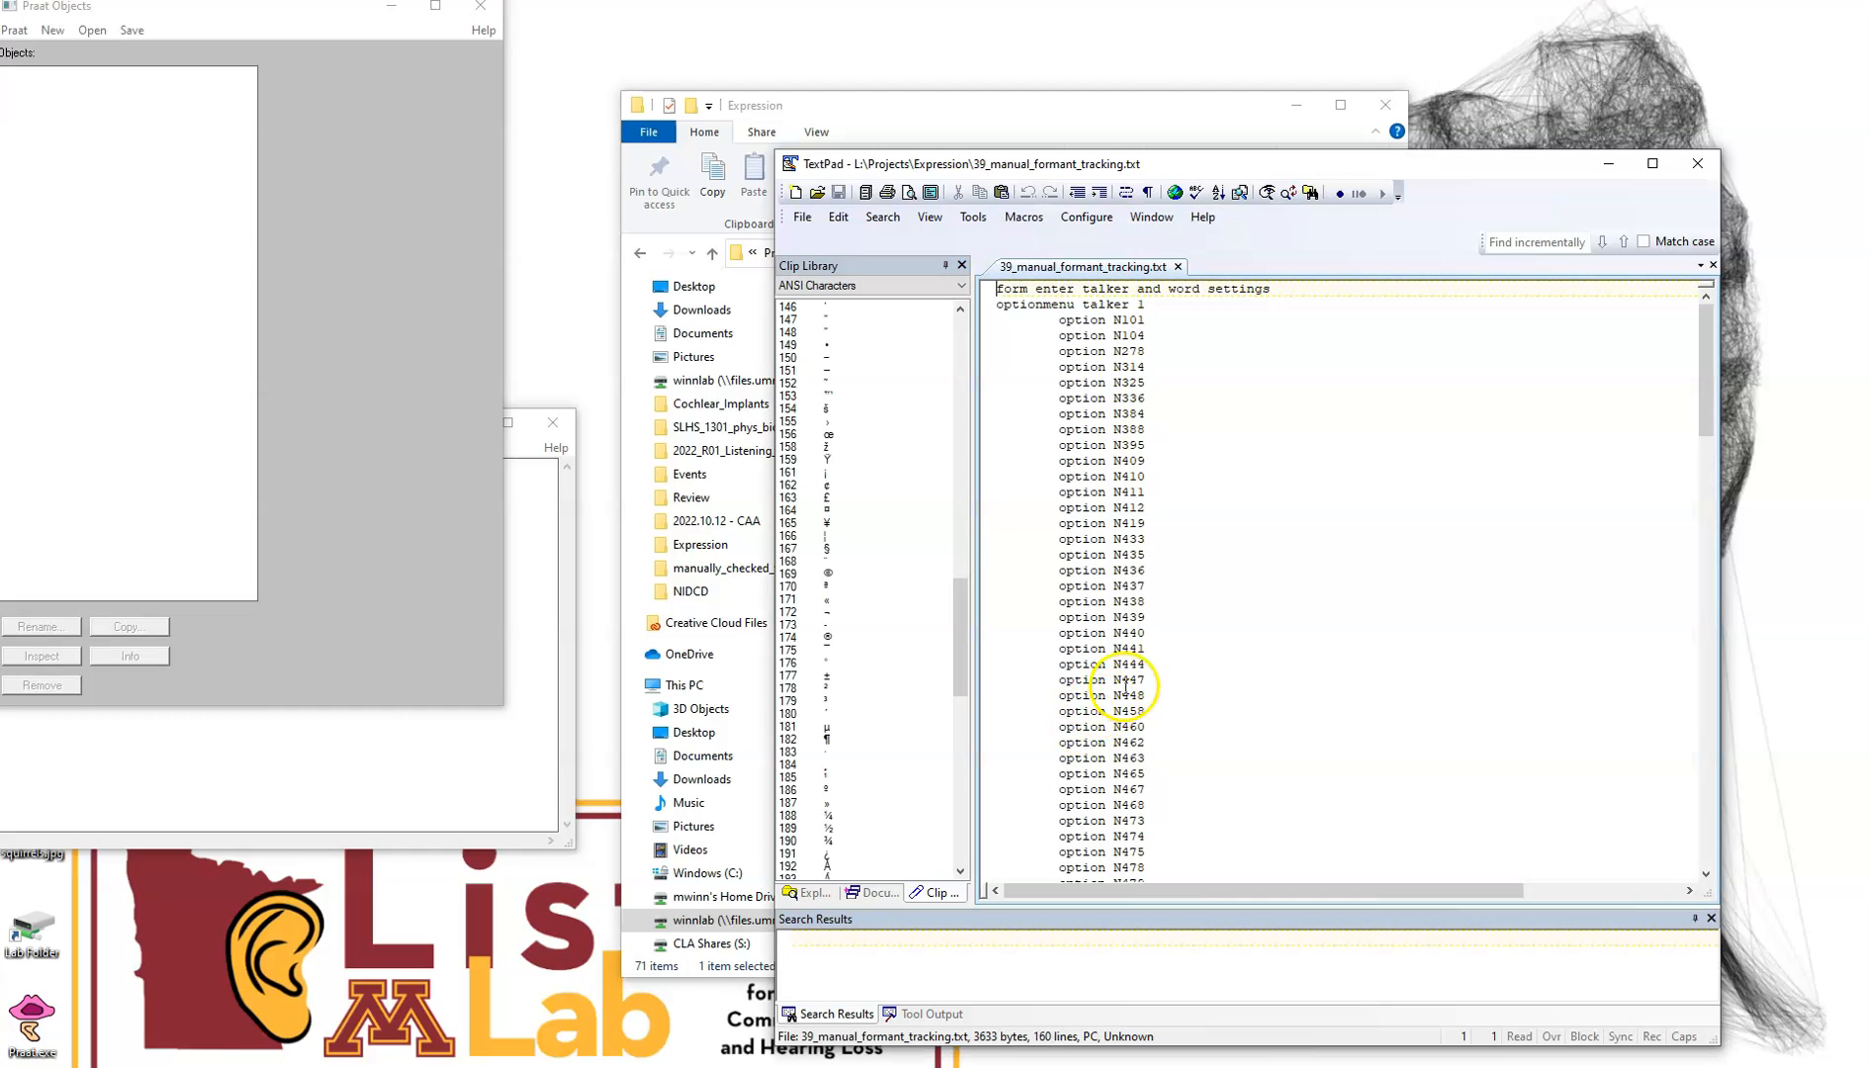
key(ctrl+a)
click(1228, 644)
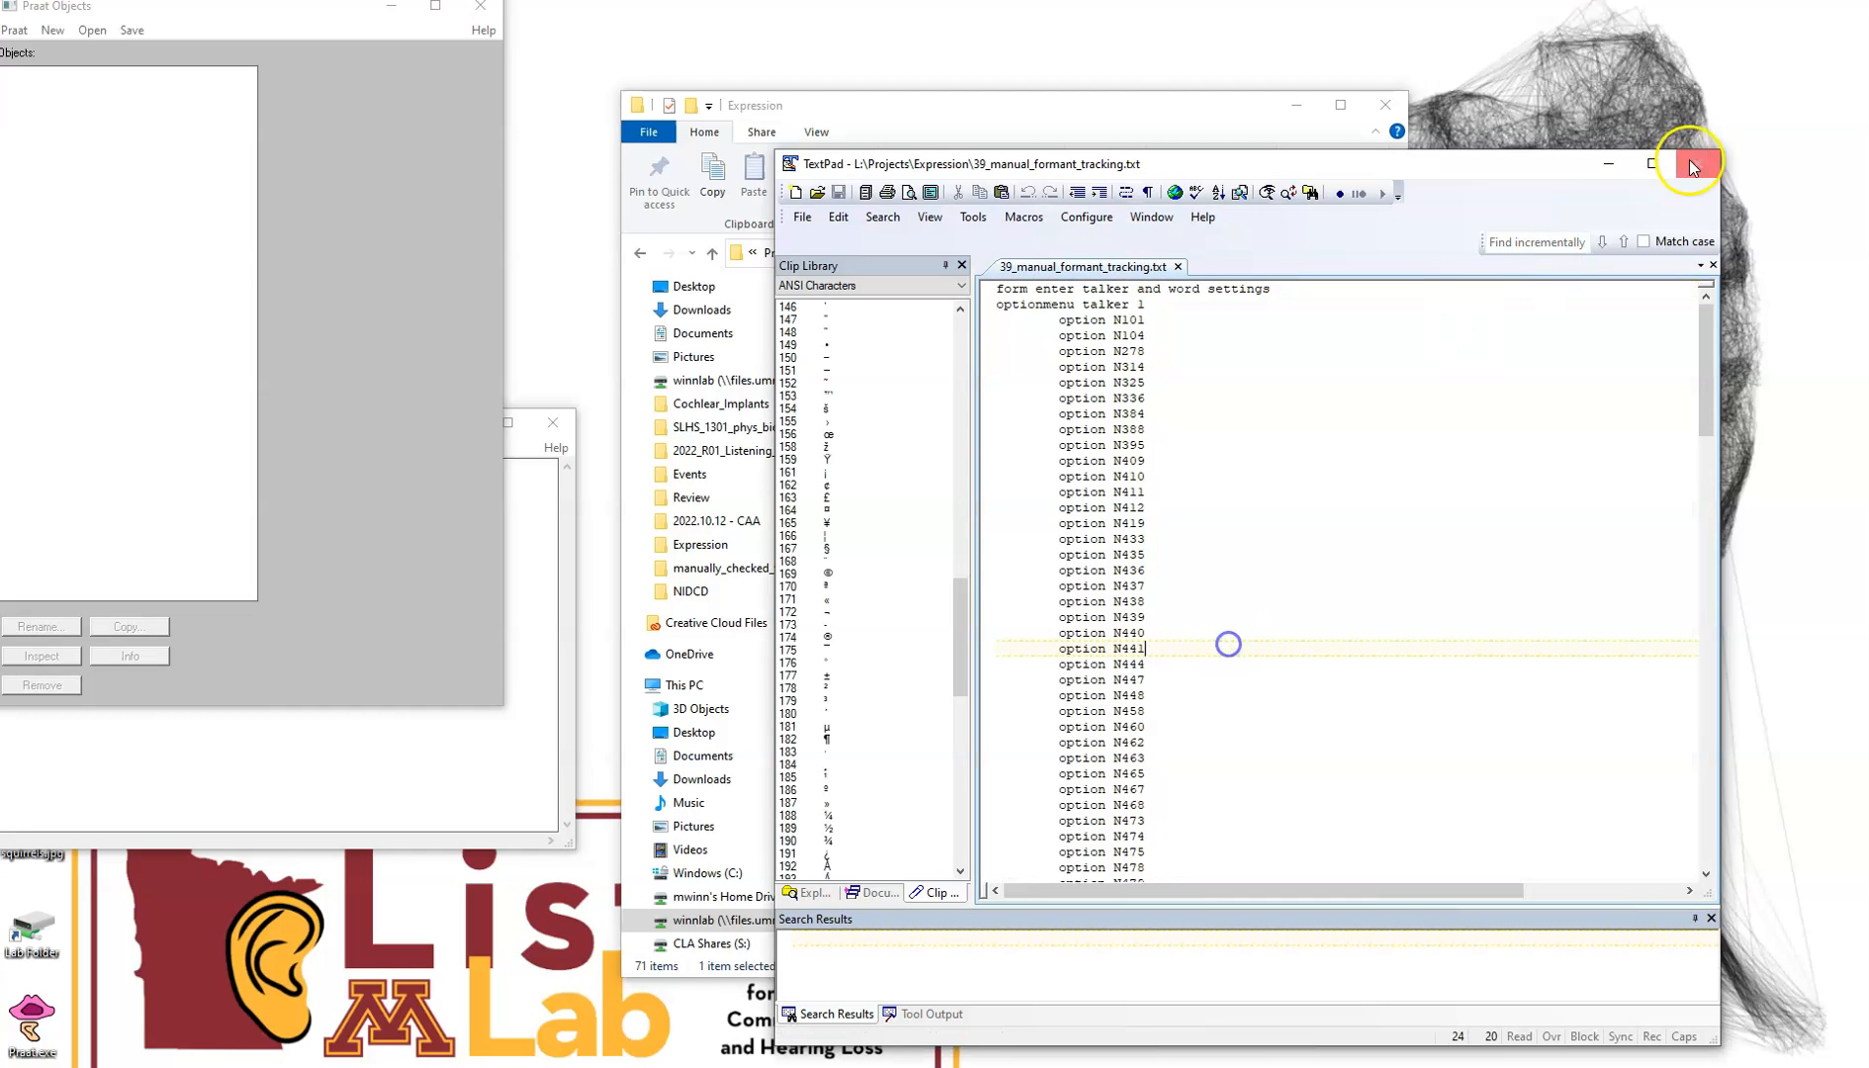
click(1609, 164)
Run the Praat tracking script, choosing talker N448 and word ii_beak in its settings form
click(459, 764)
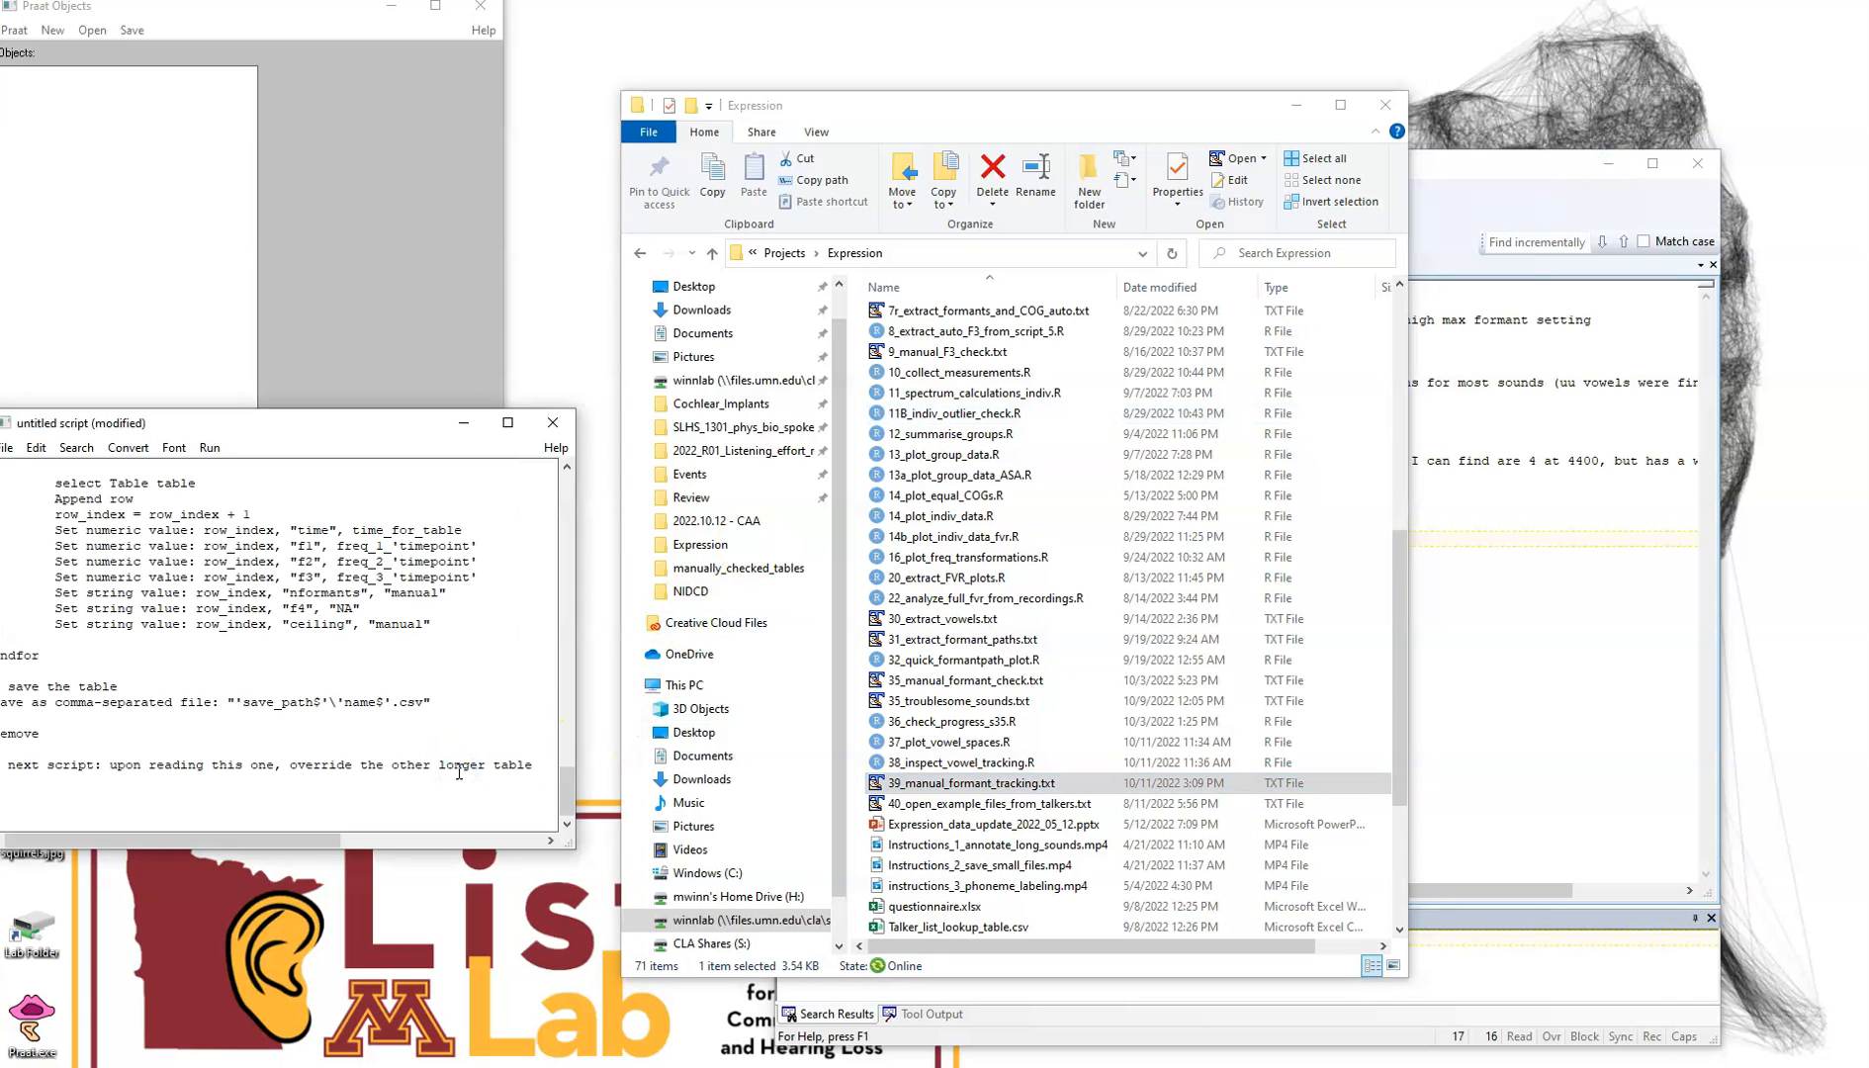
key(ctrl+r)
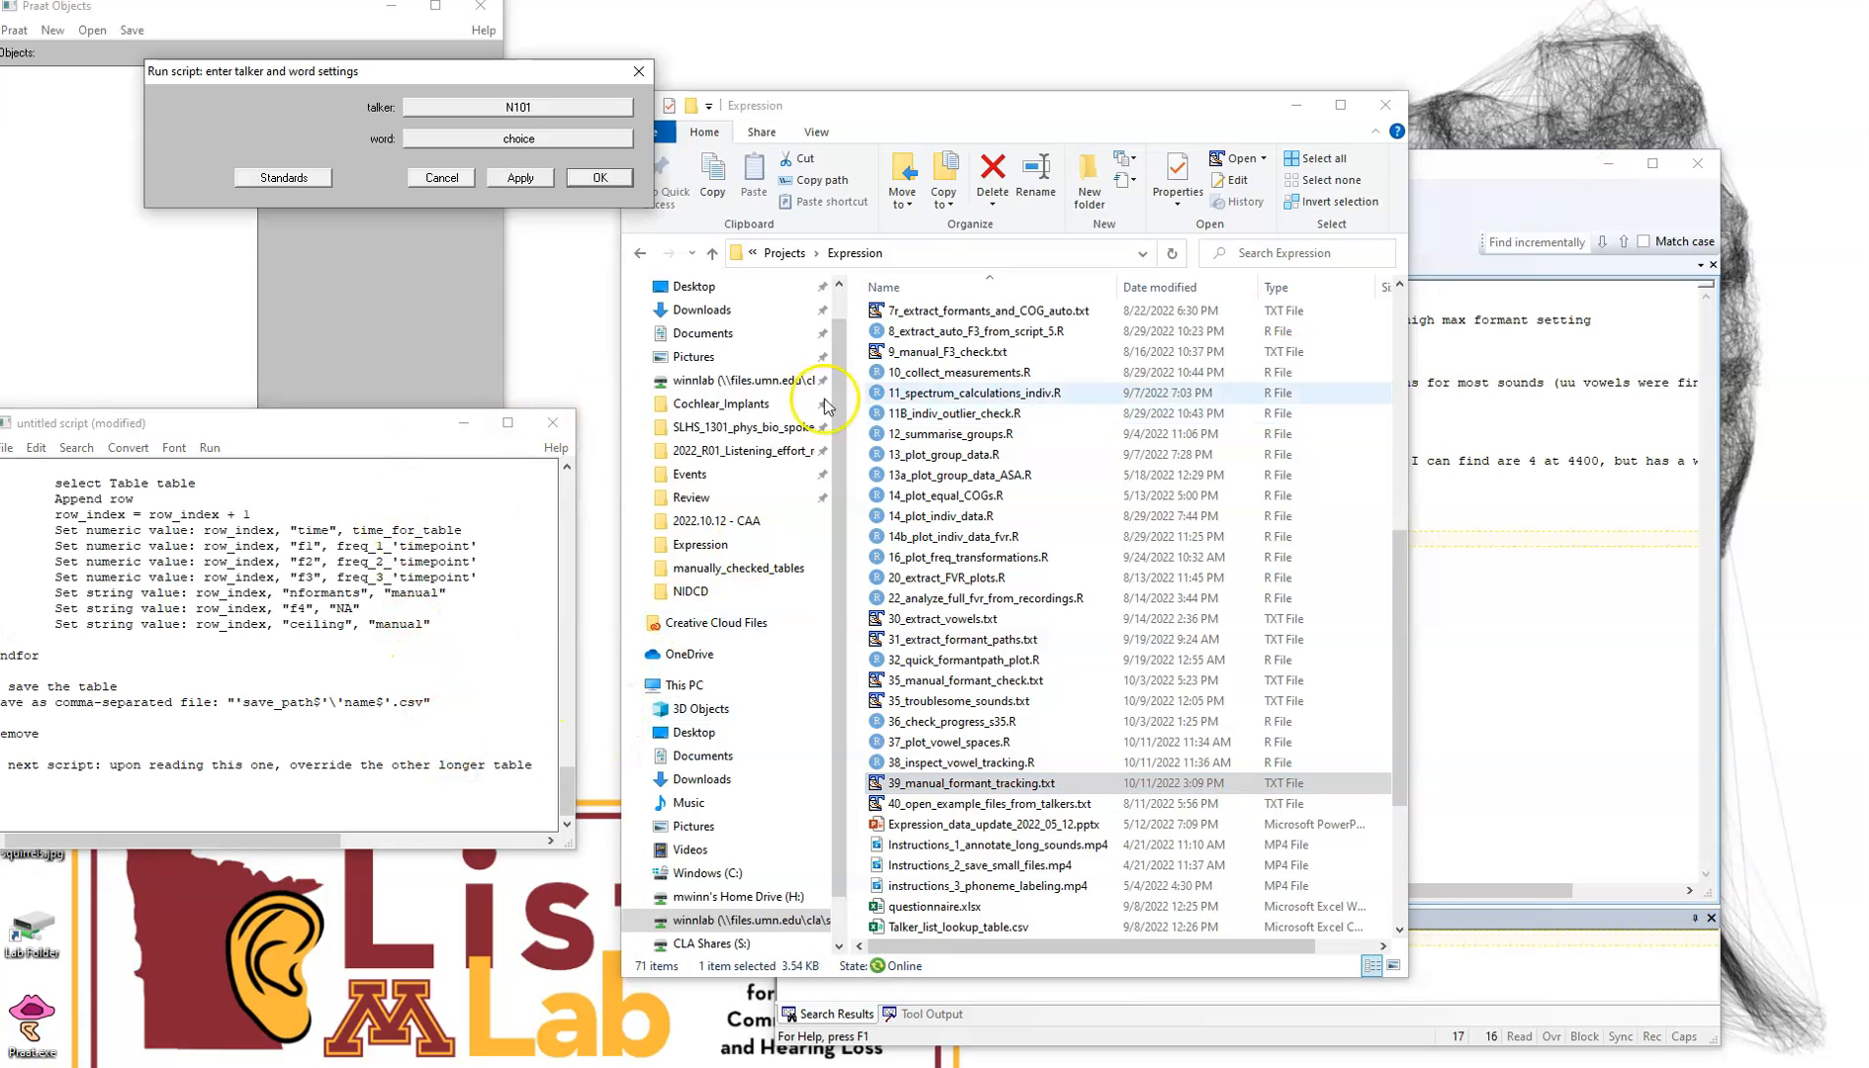
click(1458, 353)
drag(1091, 288, 989, 288)
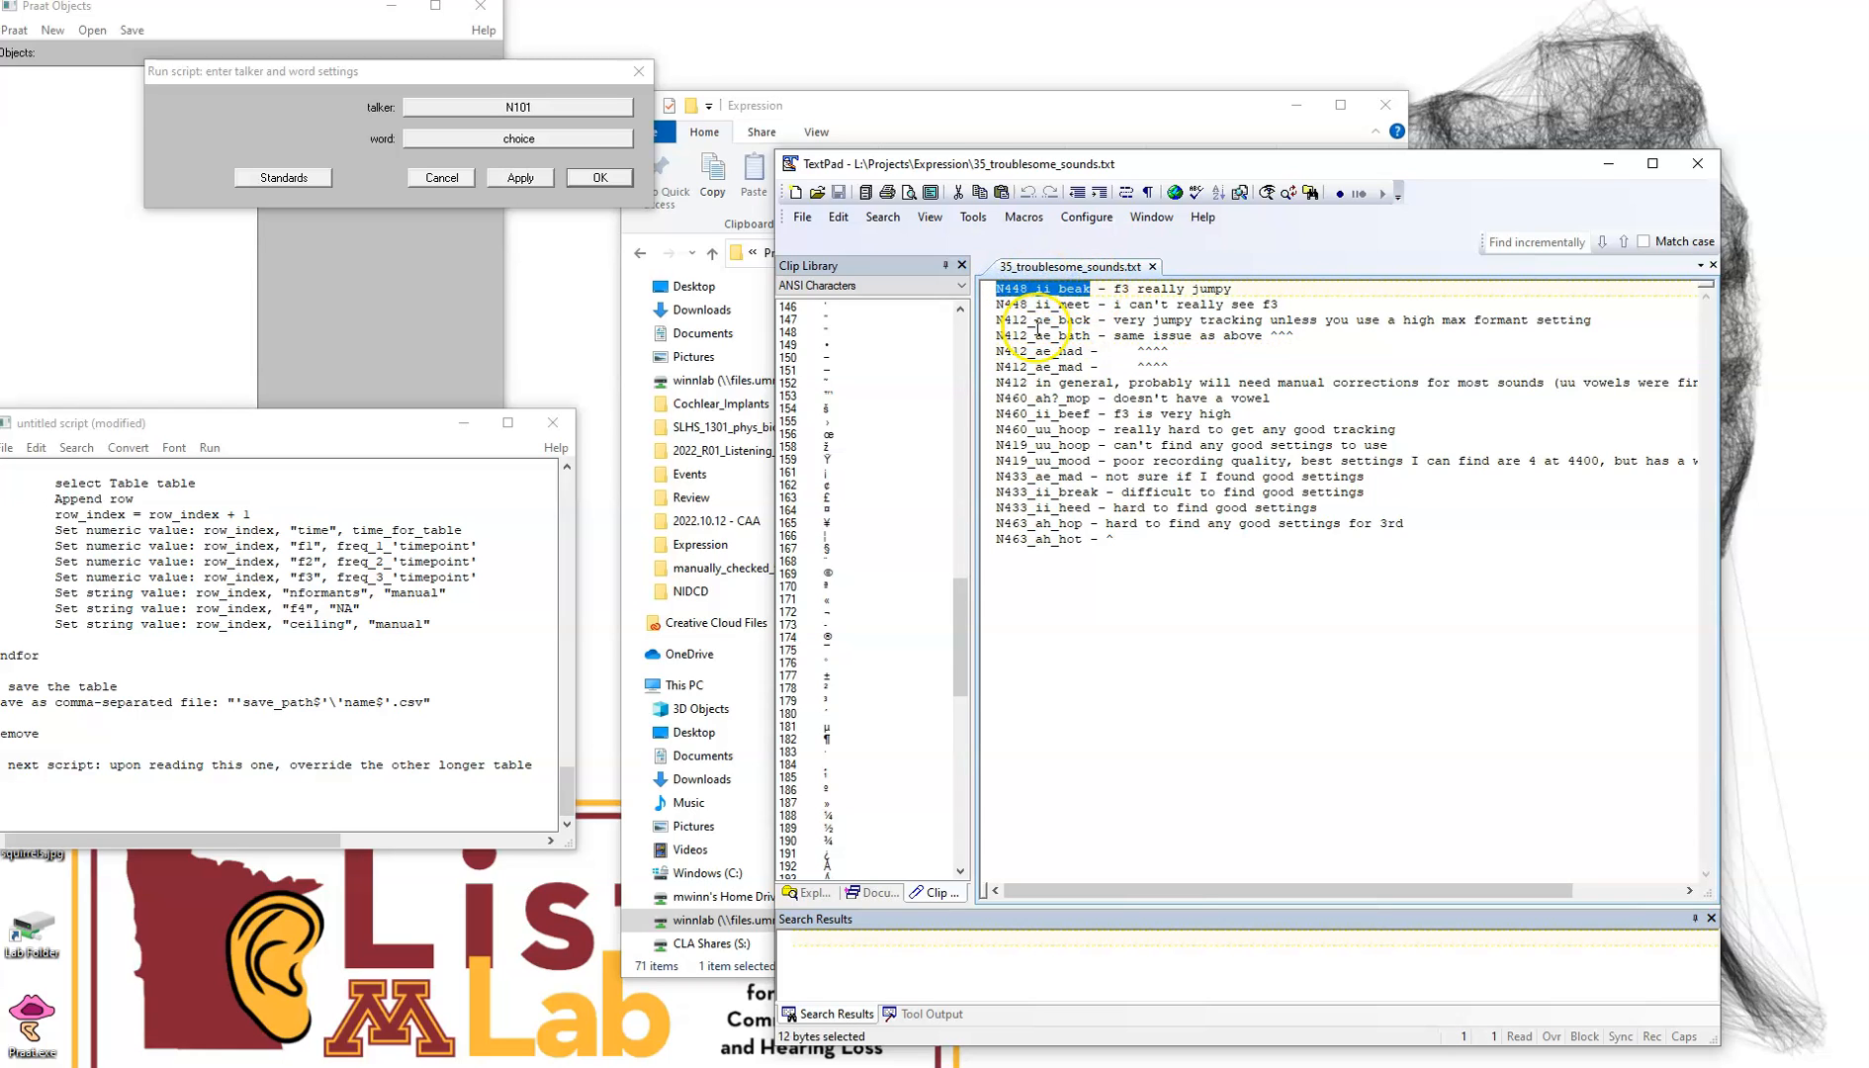
click(521, 107)
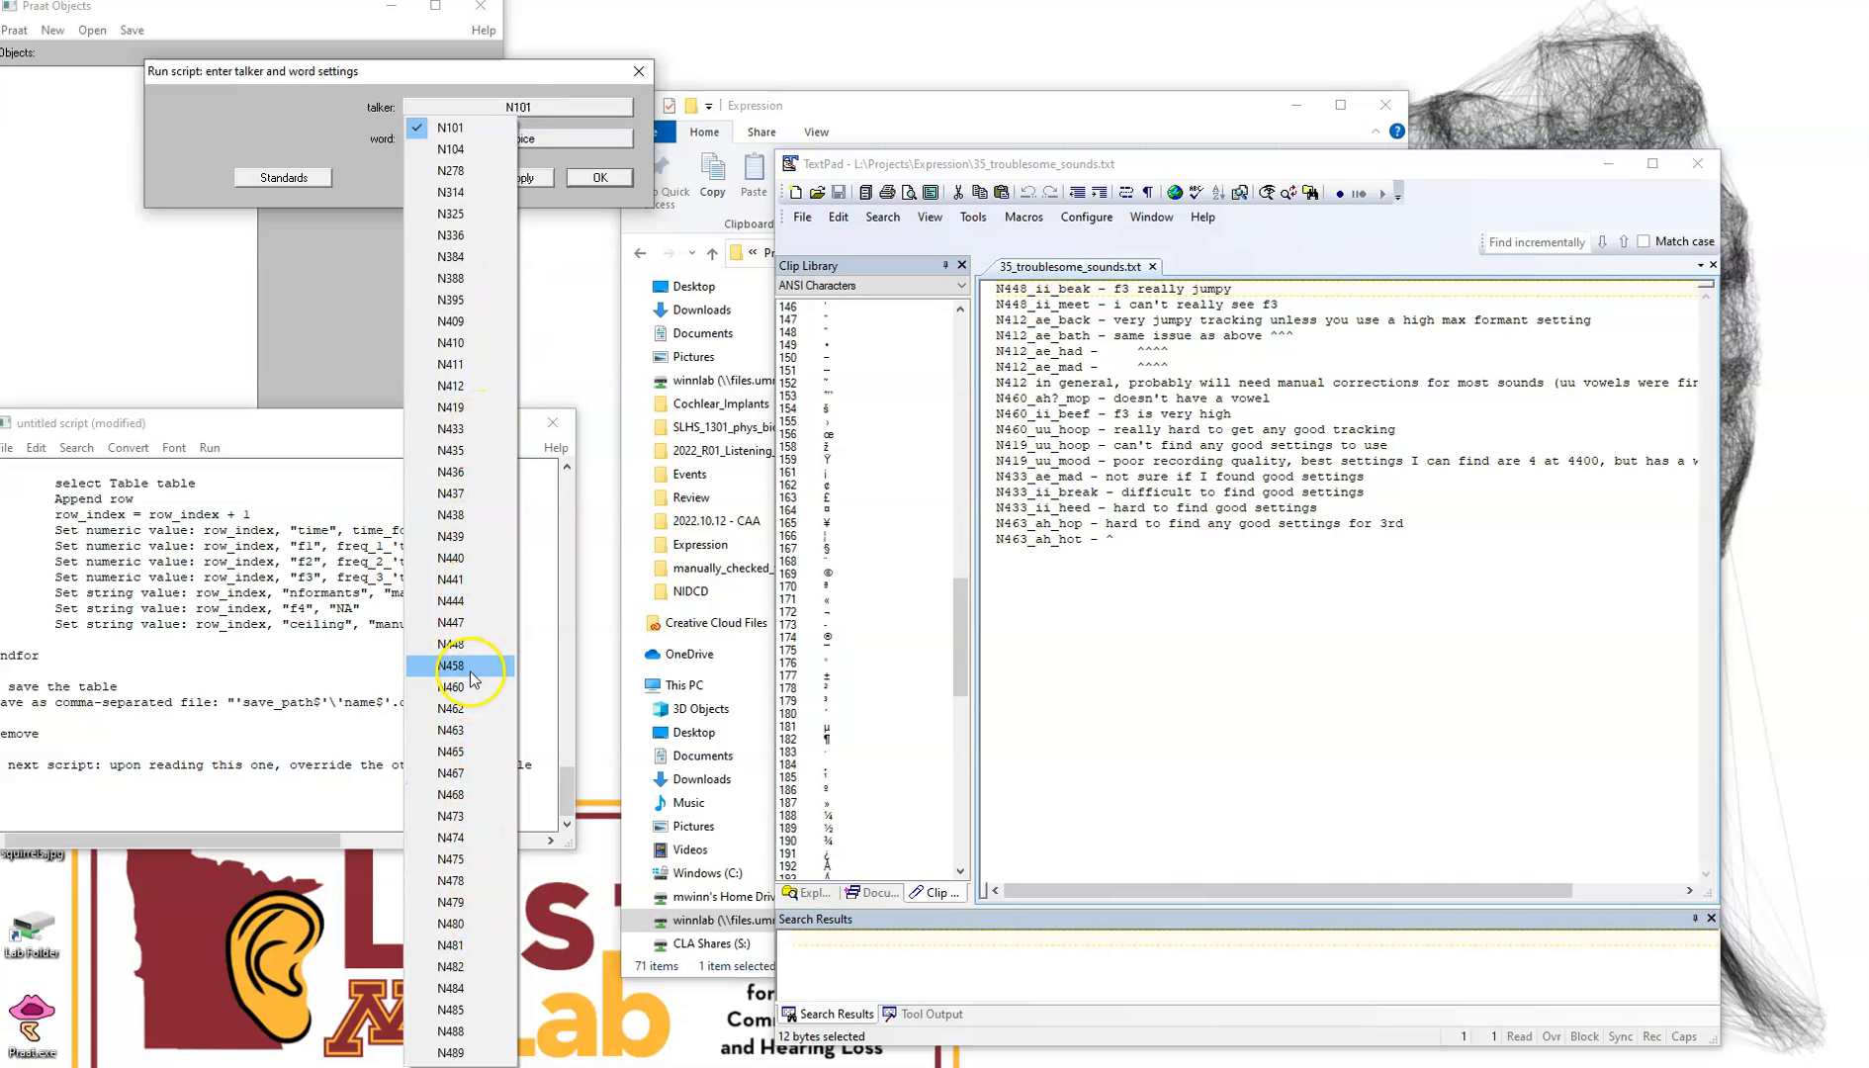
click(465, 643)
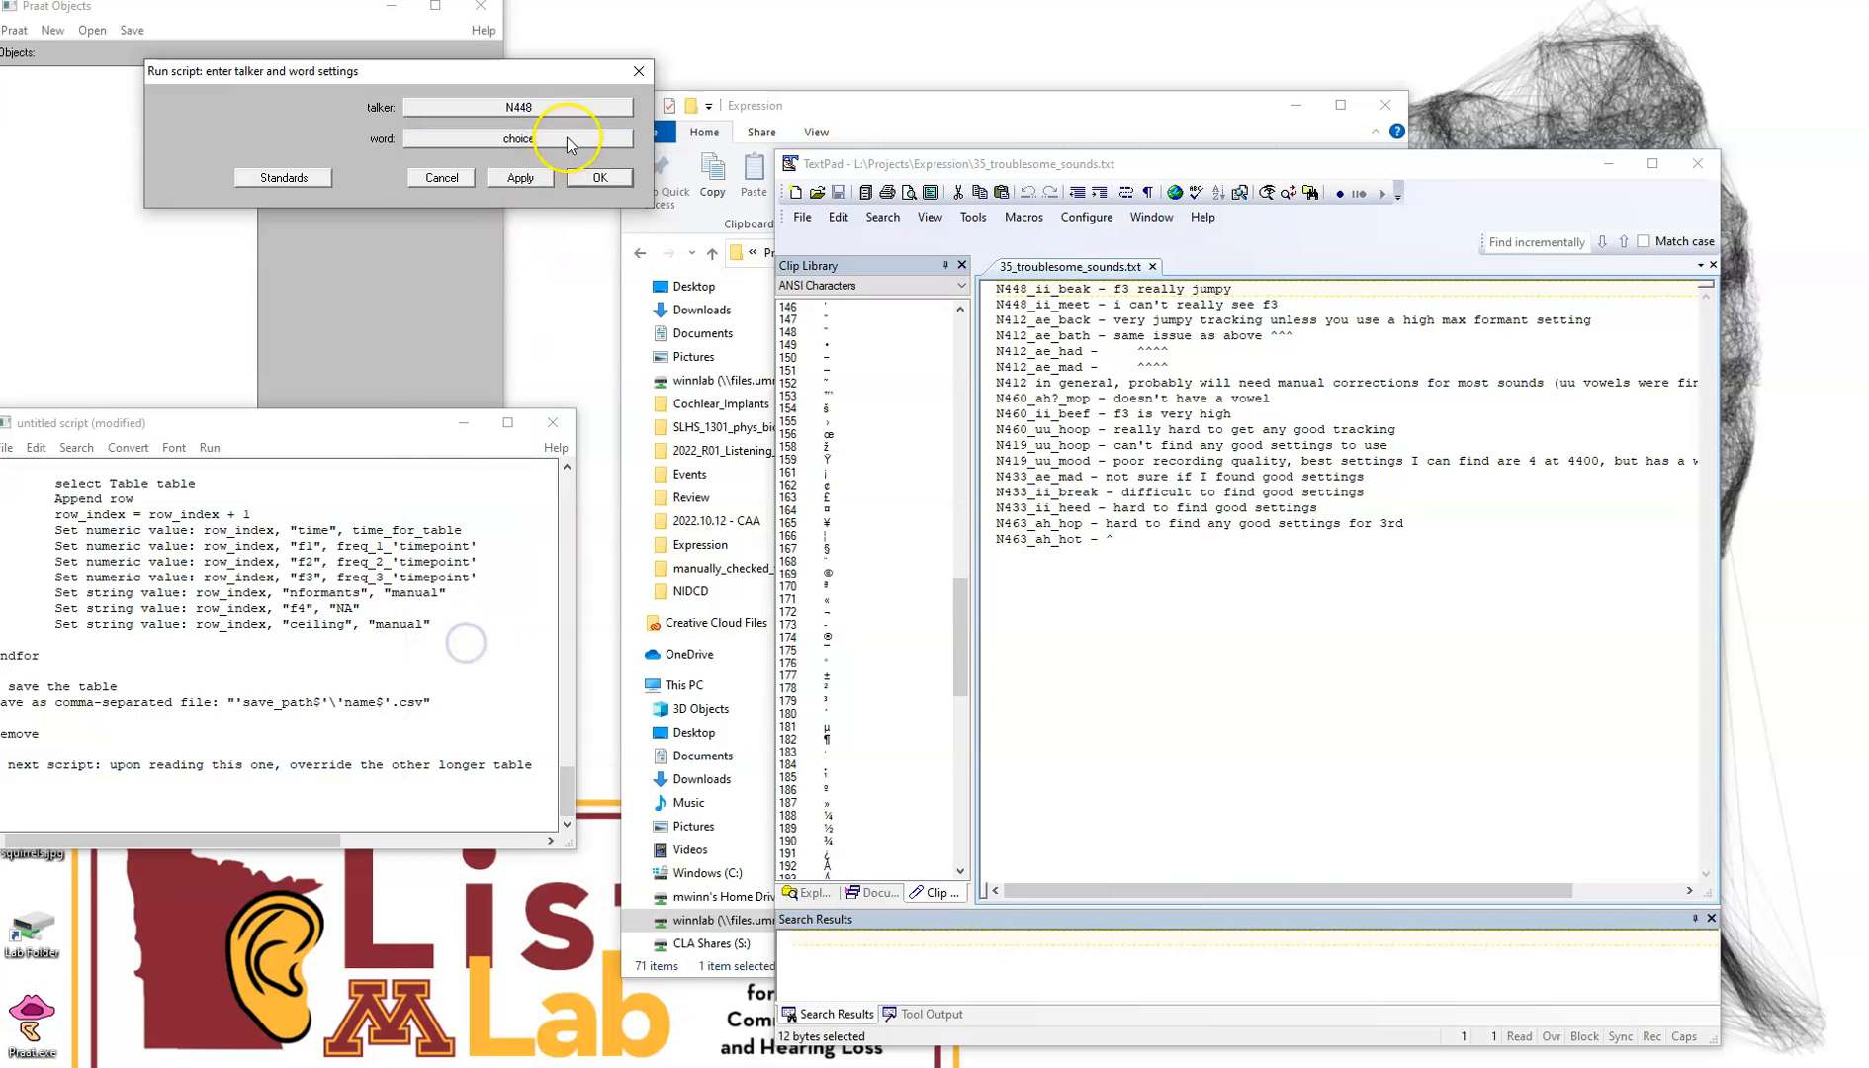
click(567, 138)
click(468, 342)
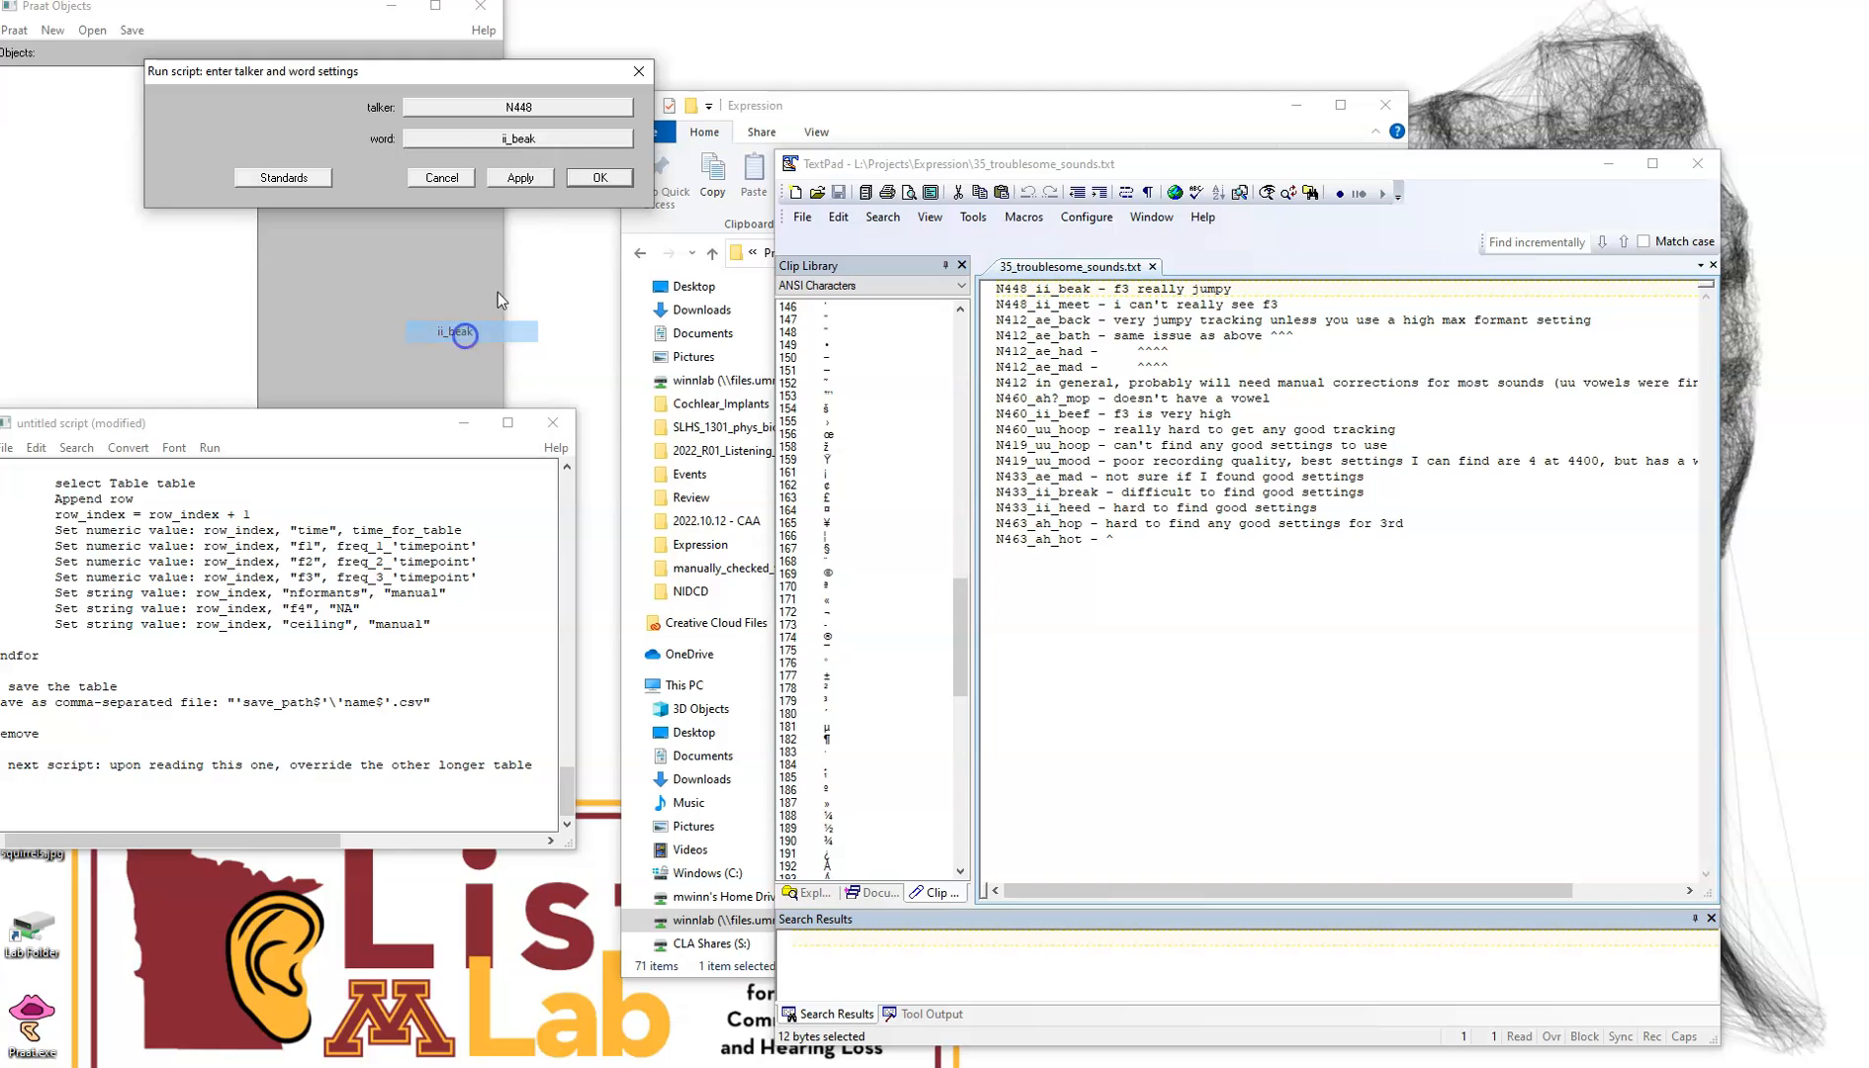
click(600, 177)
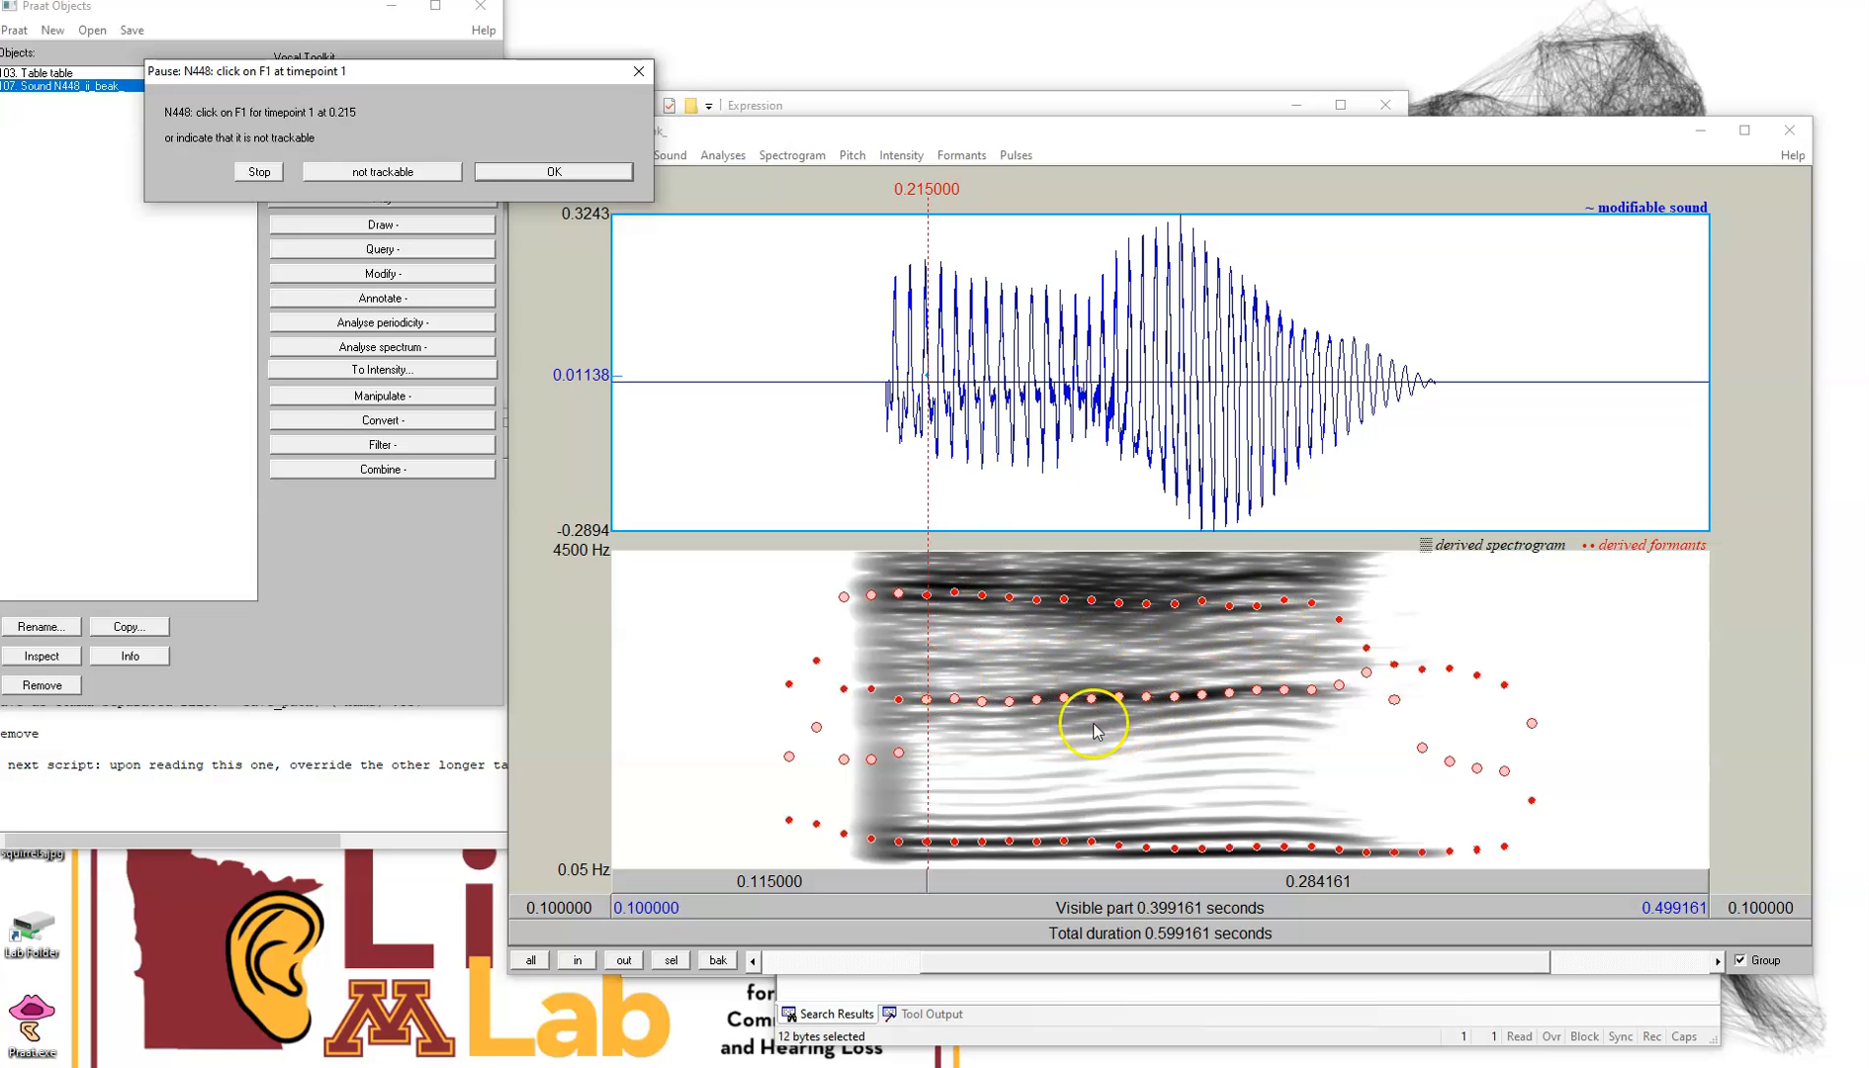
Hide and reshow the formant tracks to inspect the bare spectrogram
click(965, 159)
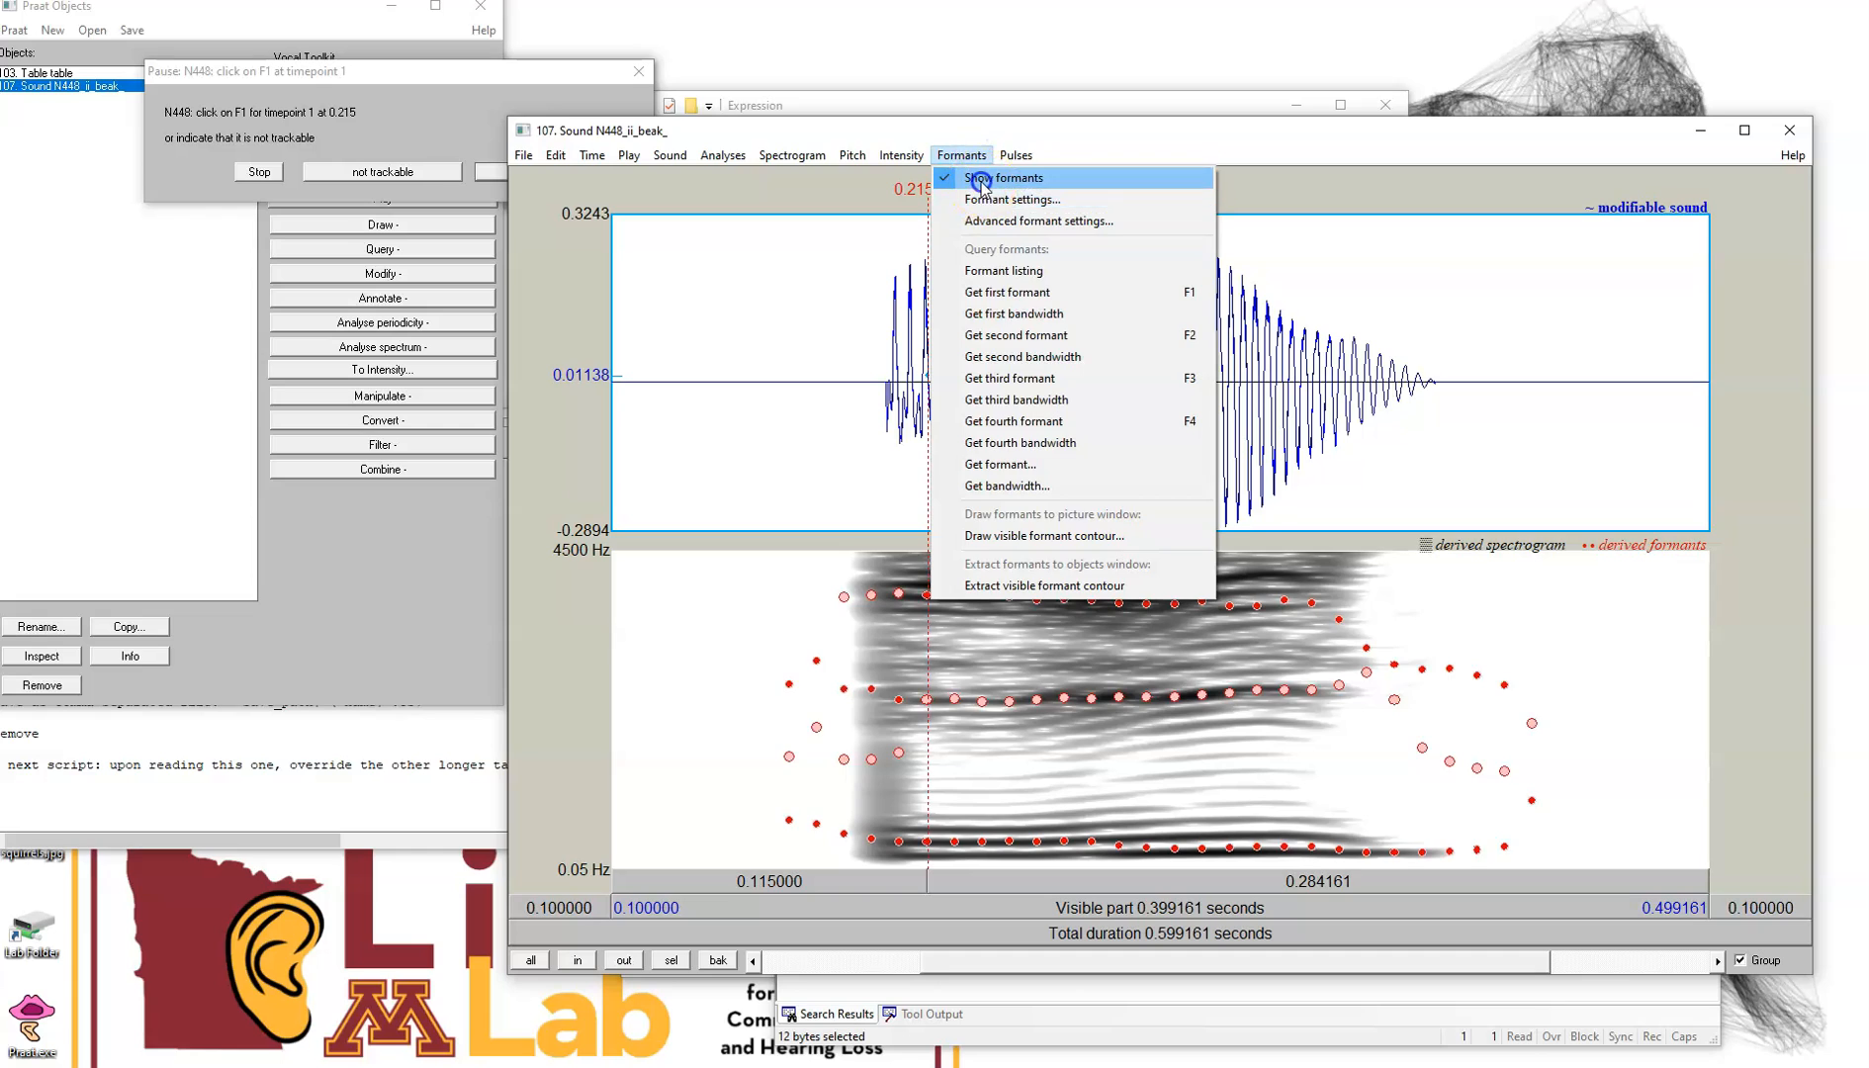
click(981, 182)
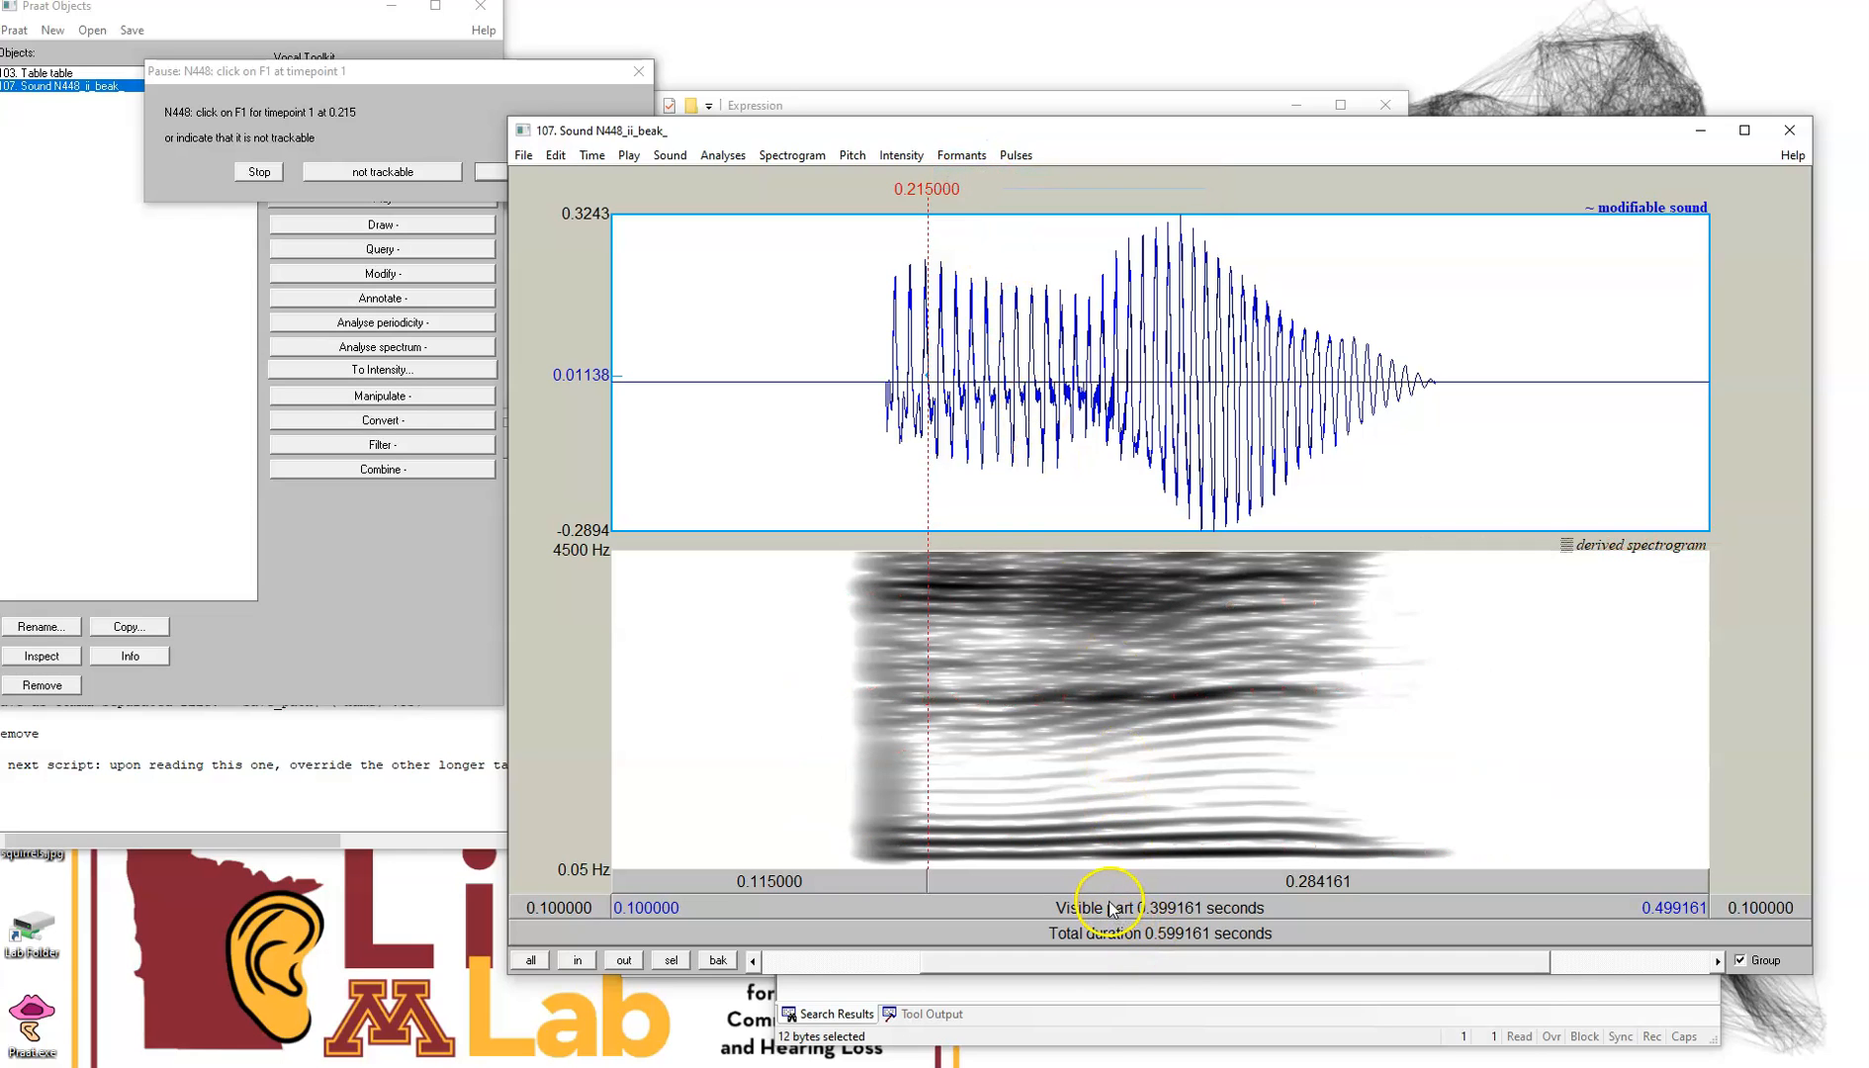
click(961, 155)
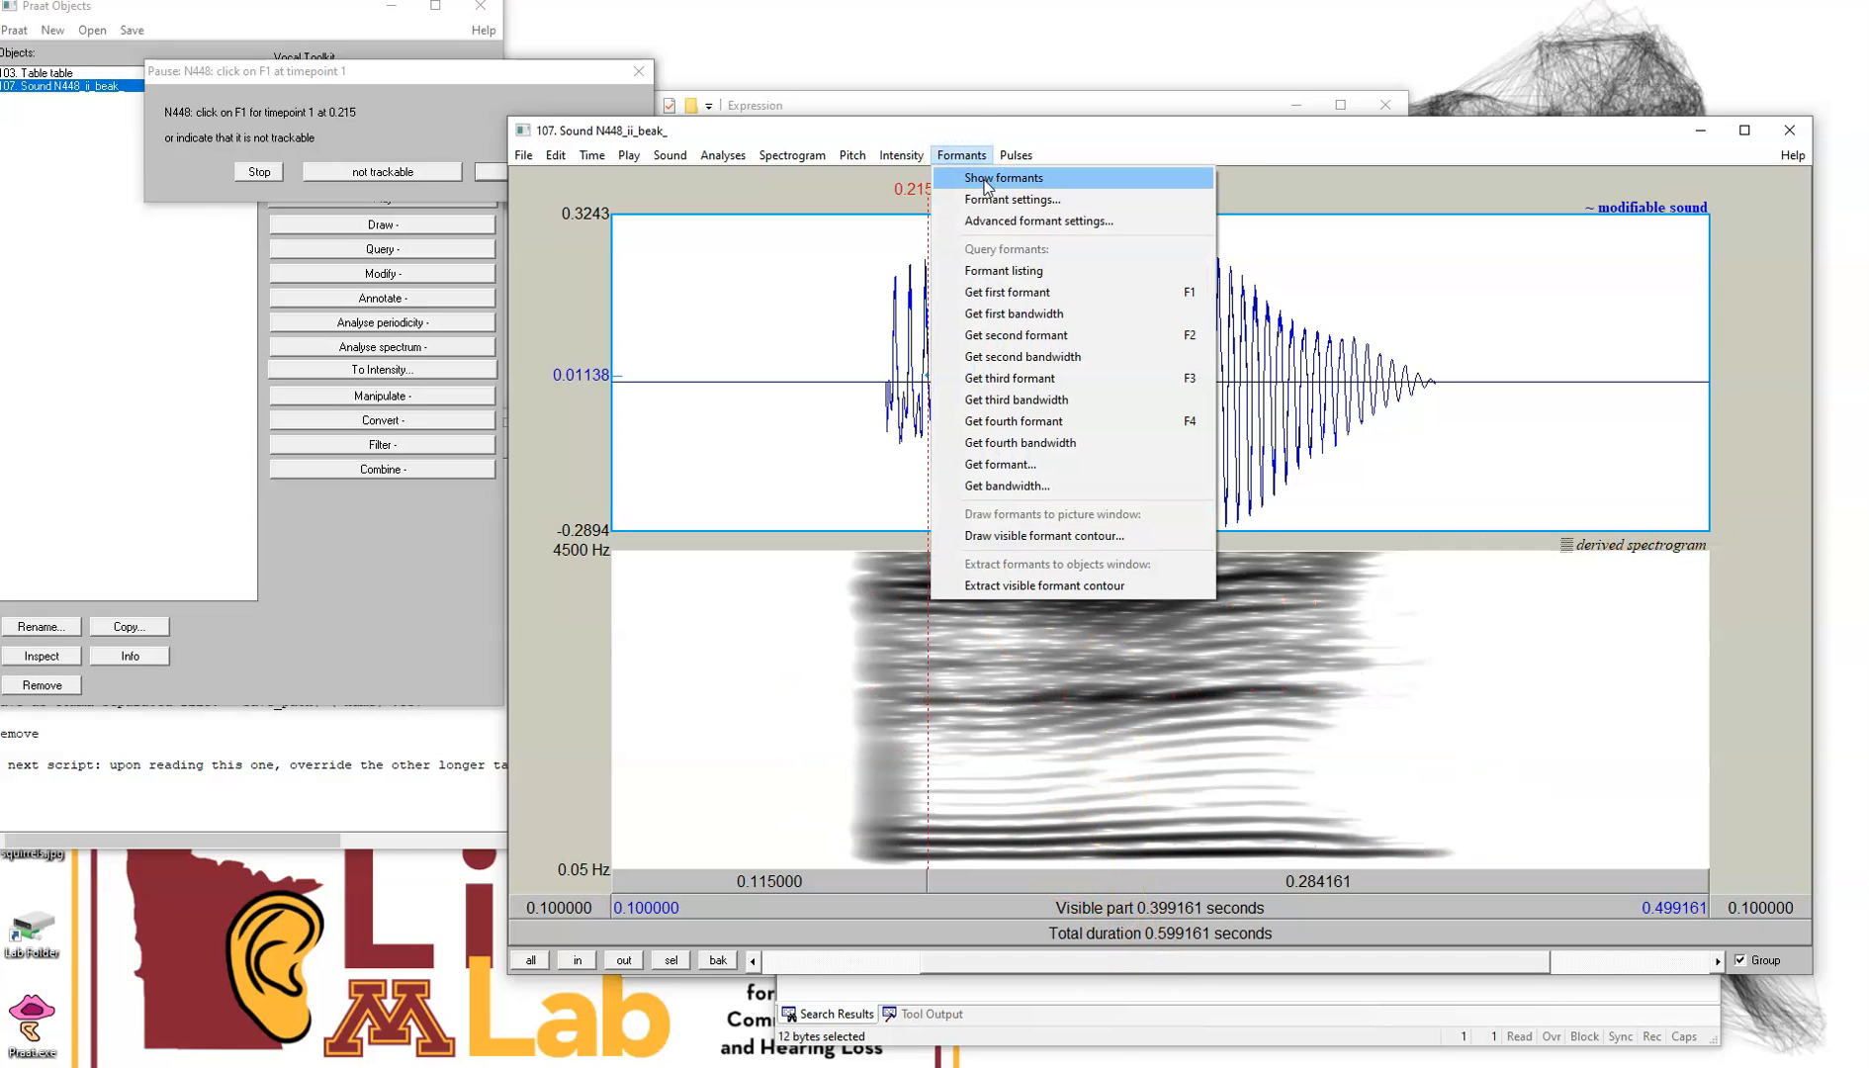
click(985, 182)
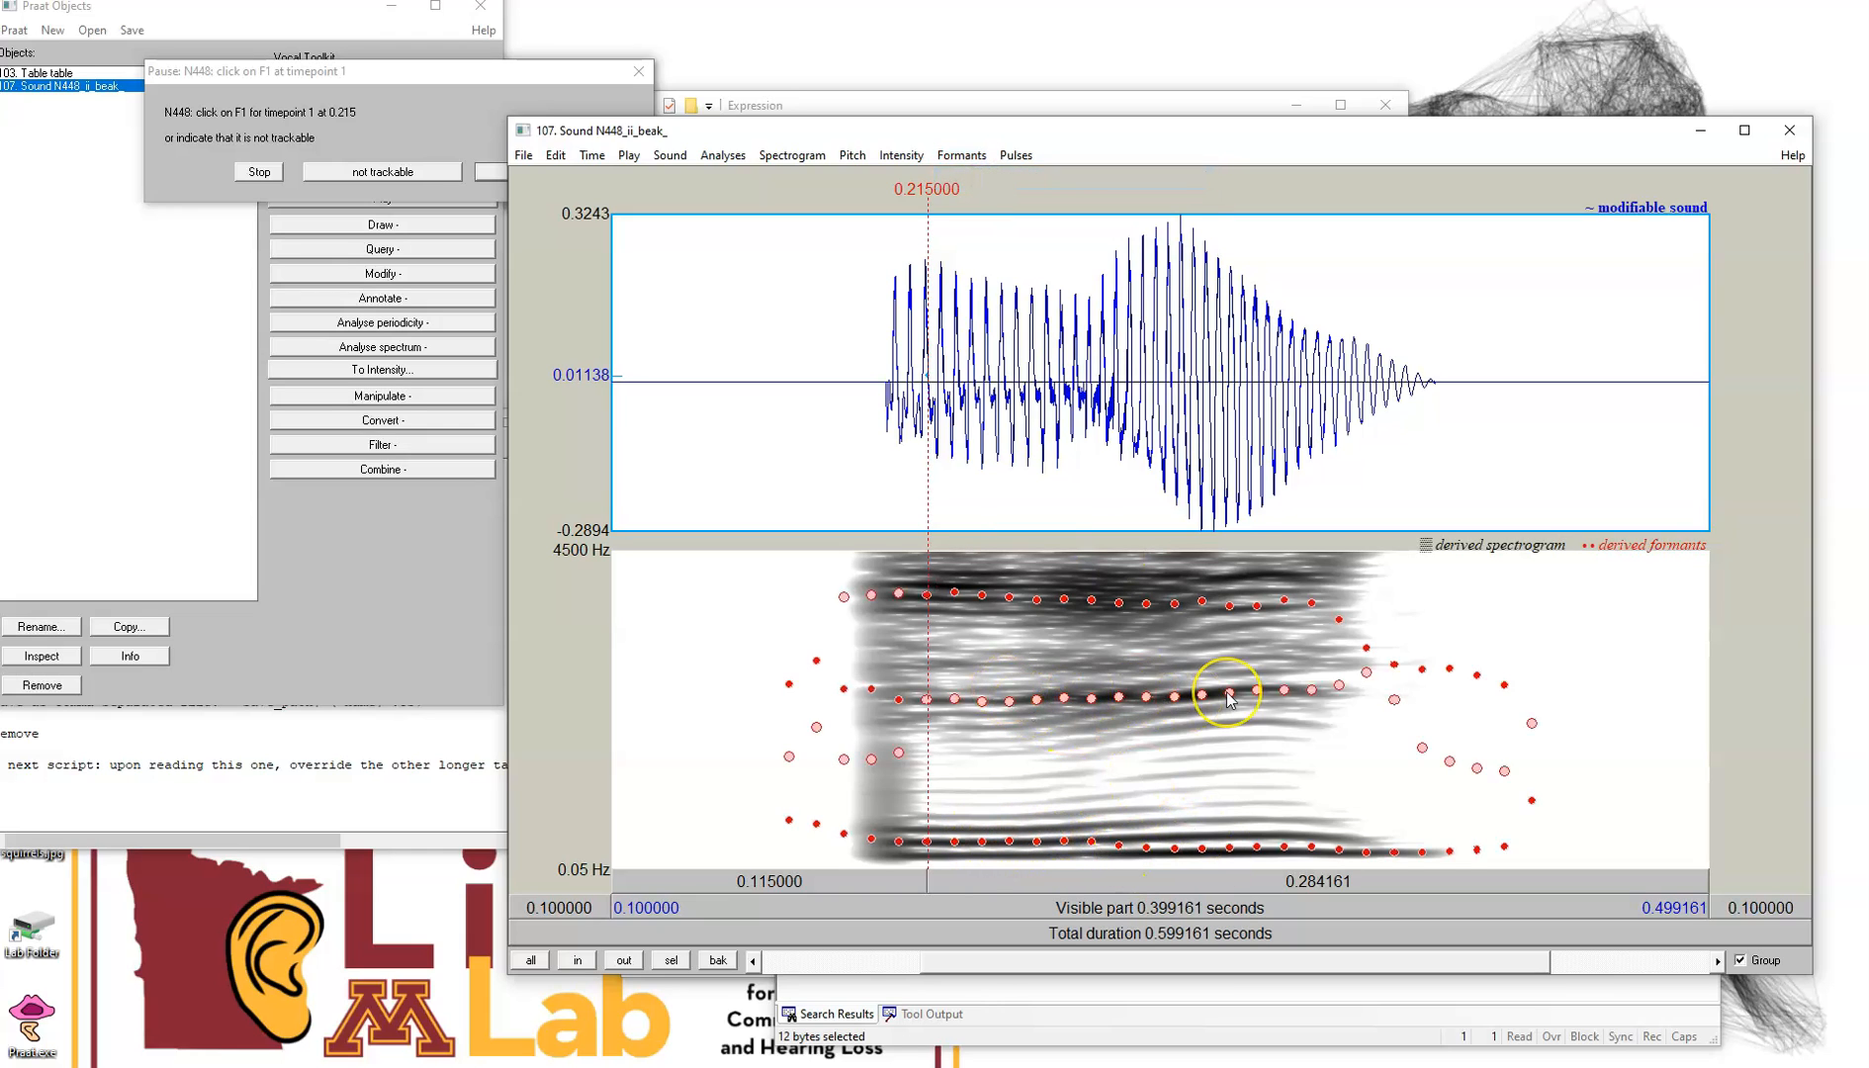
Mark F1 for timepoint 1 at 0.215 s on the lowest formant band and confirm
click(937, 664)
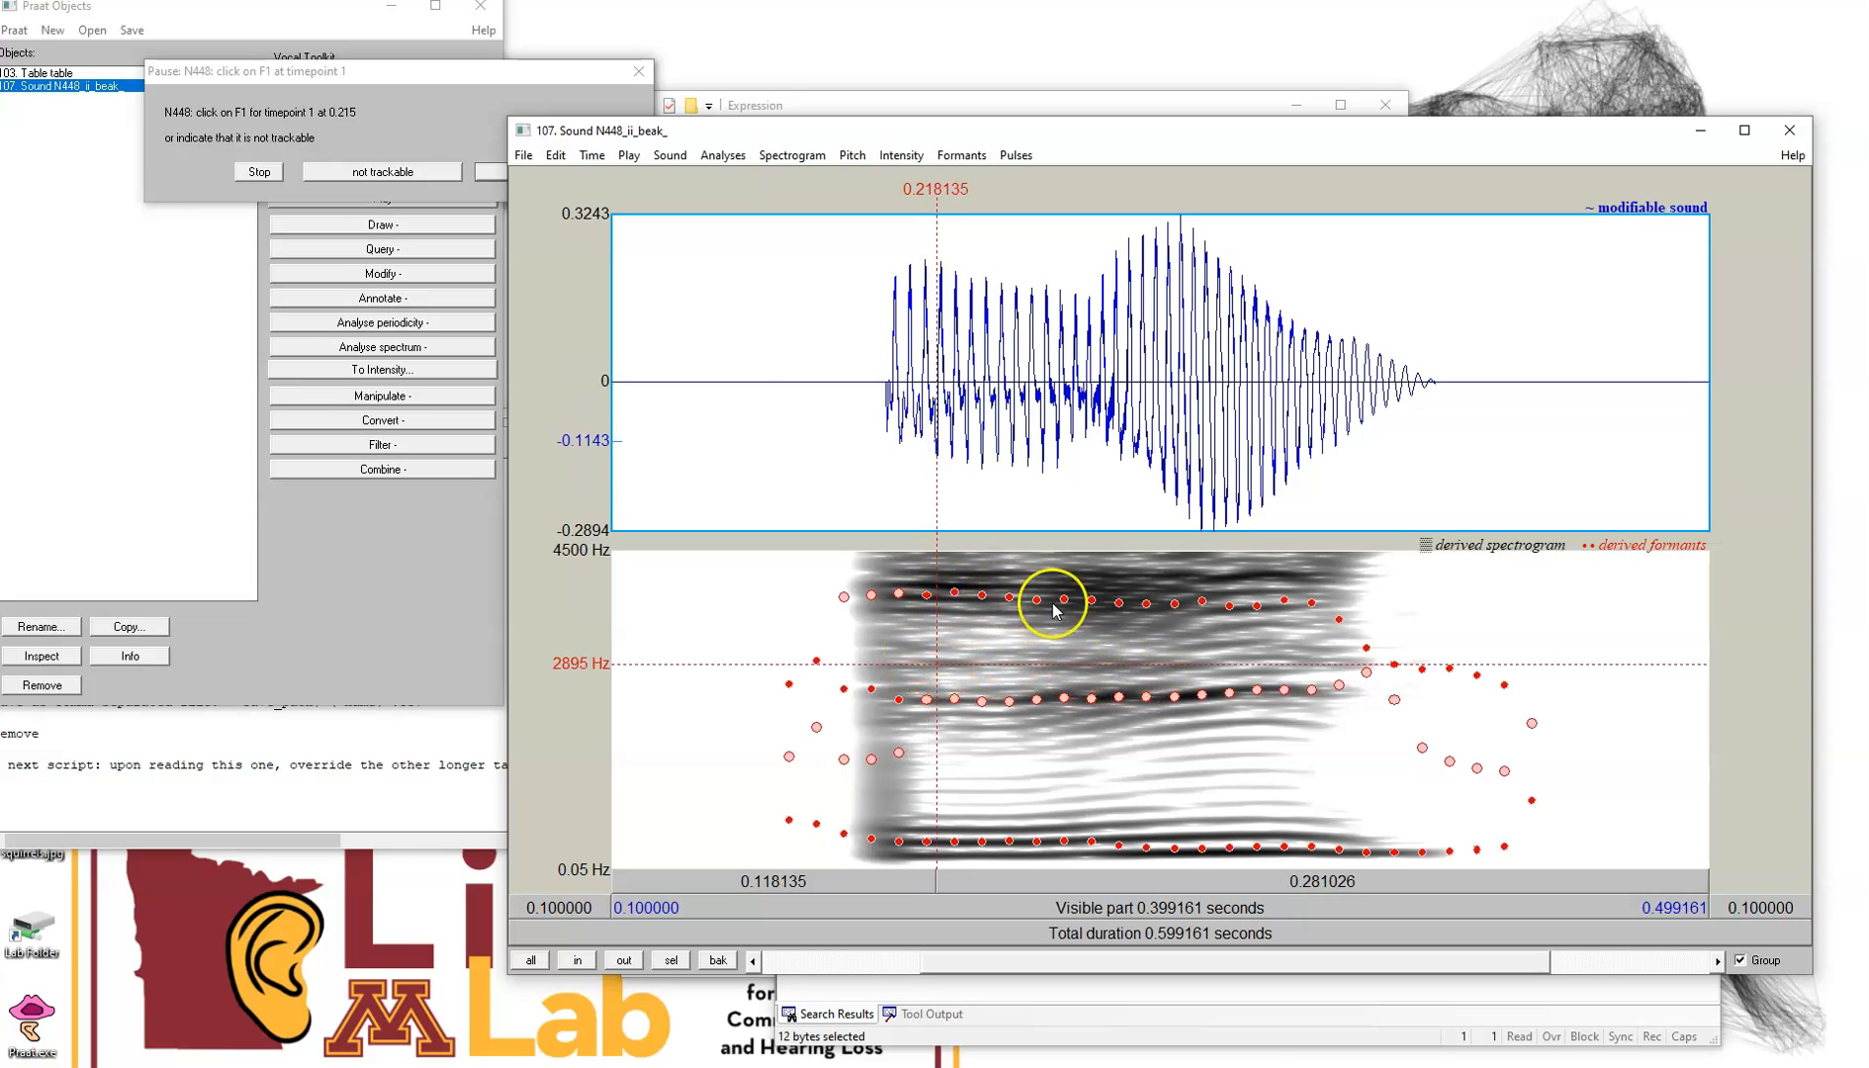
click(936, 595)
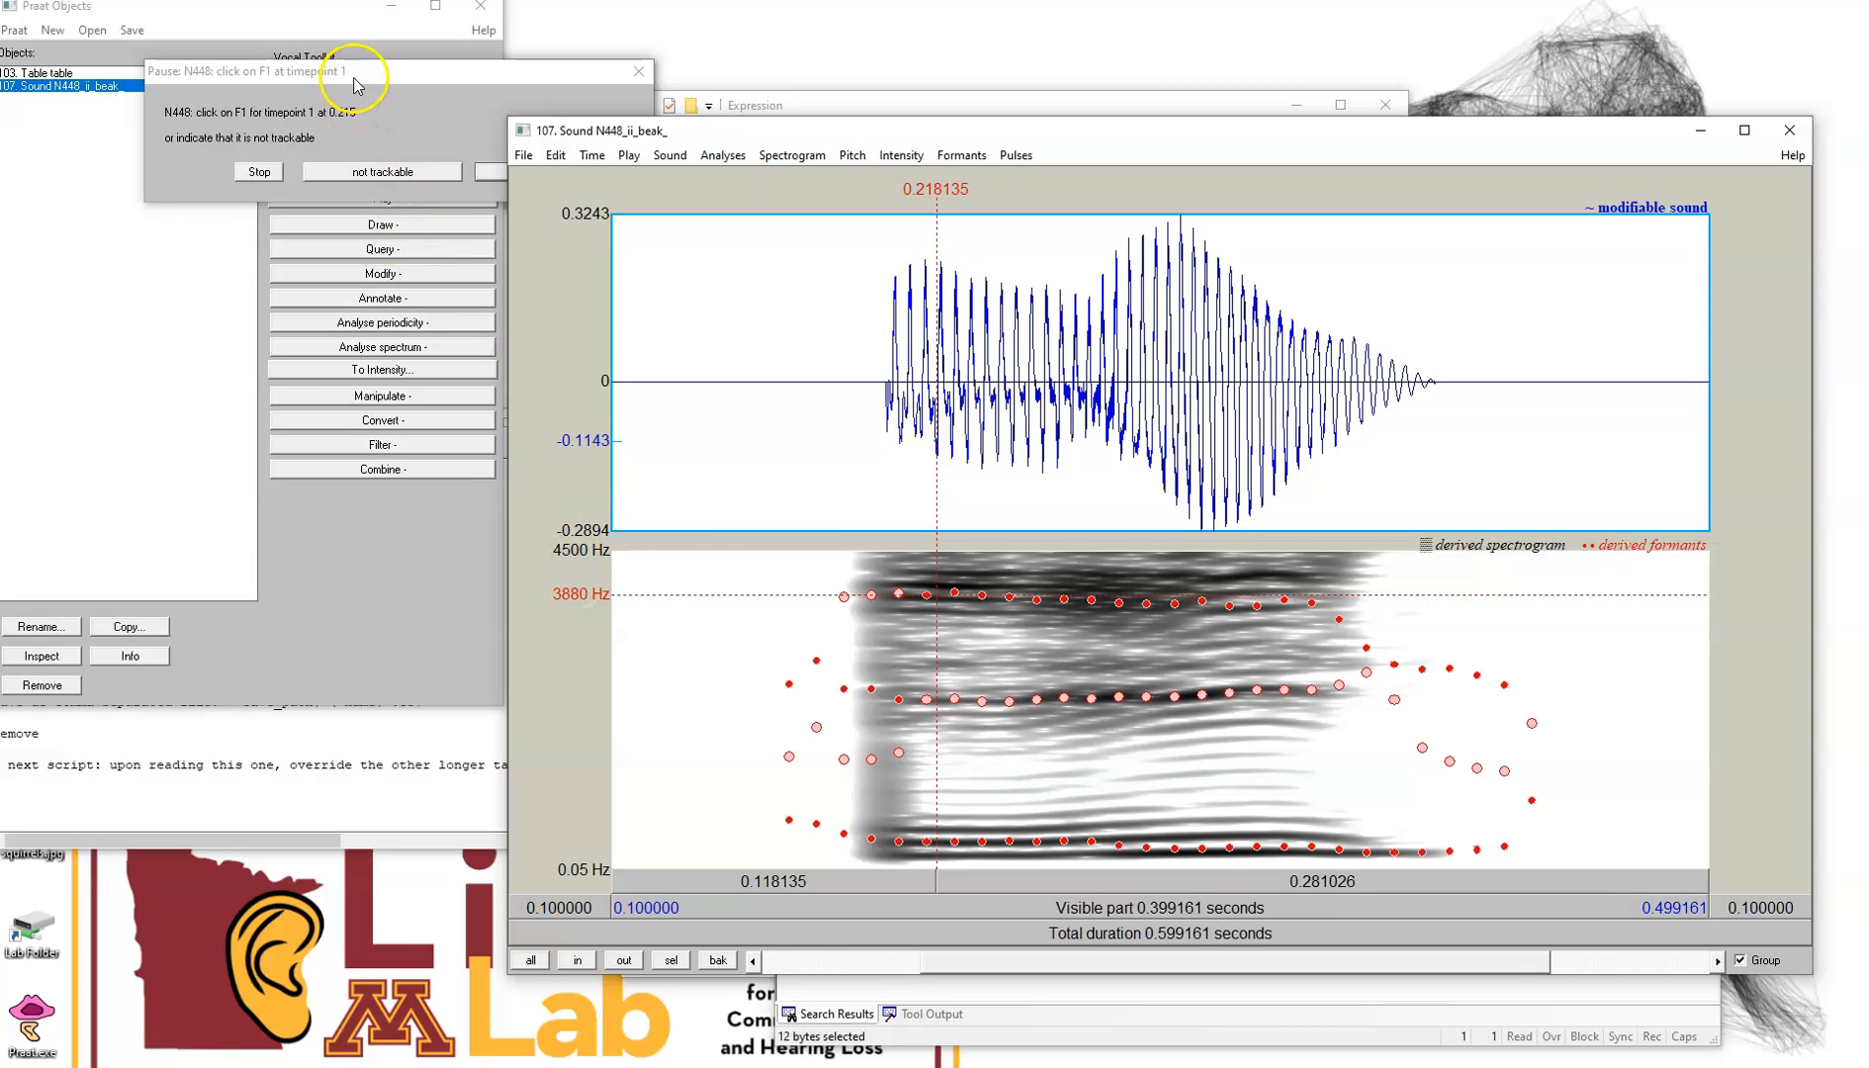
drag(361, 80, 434, 195)
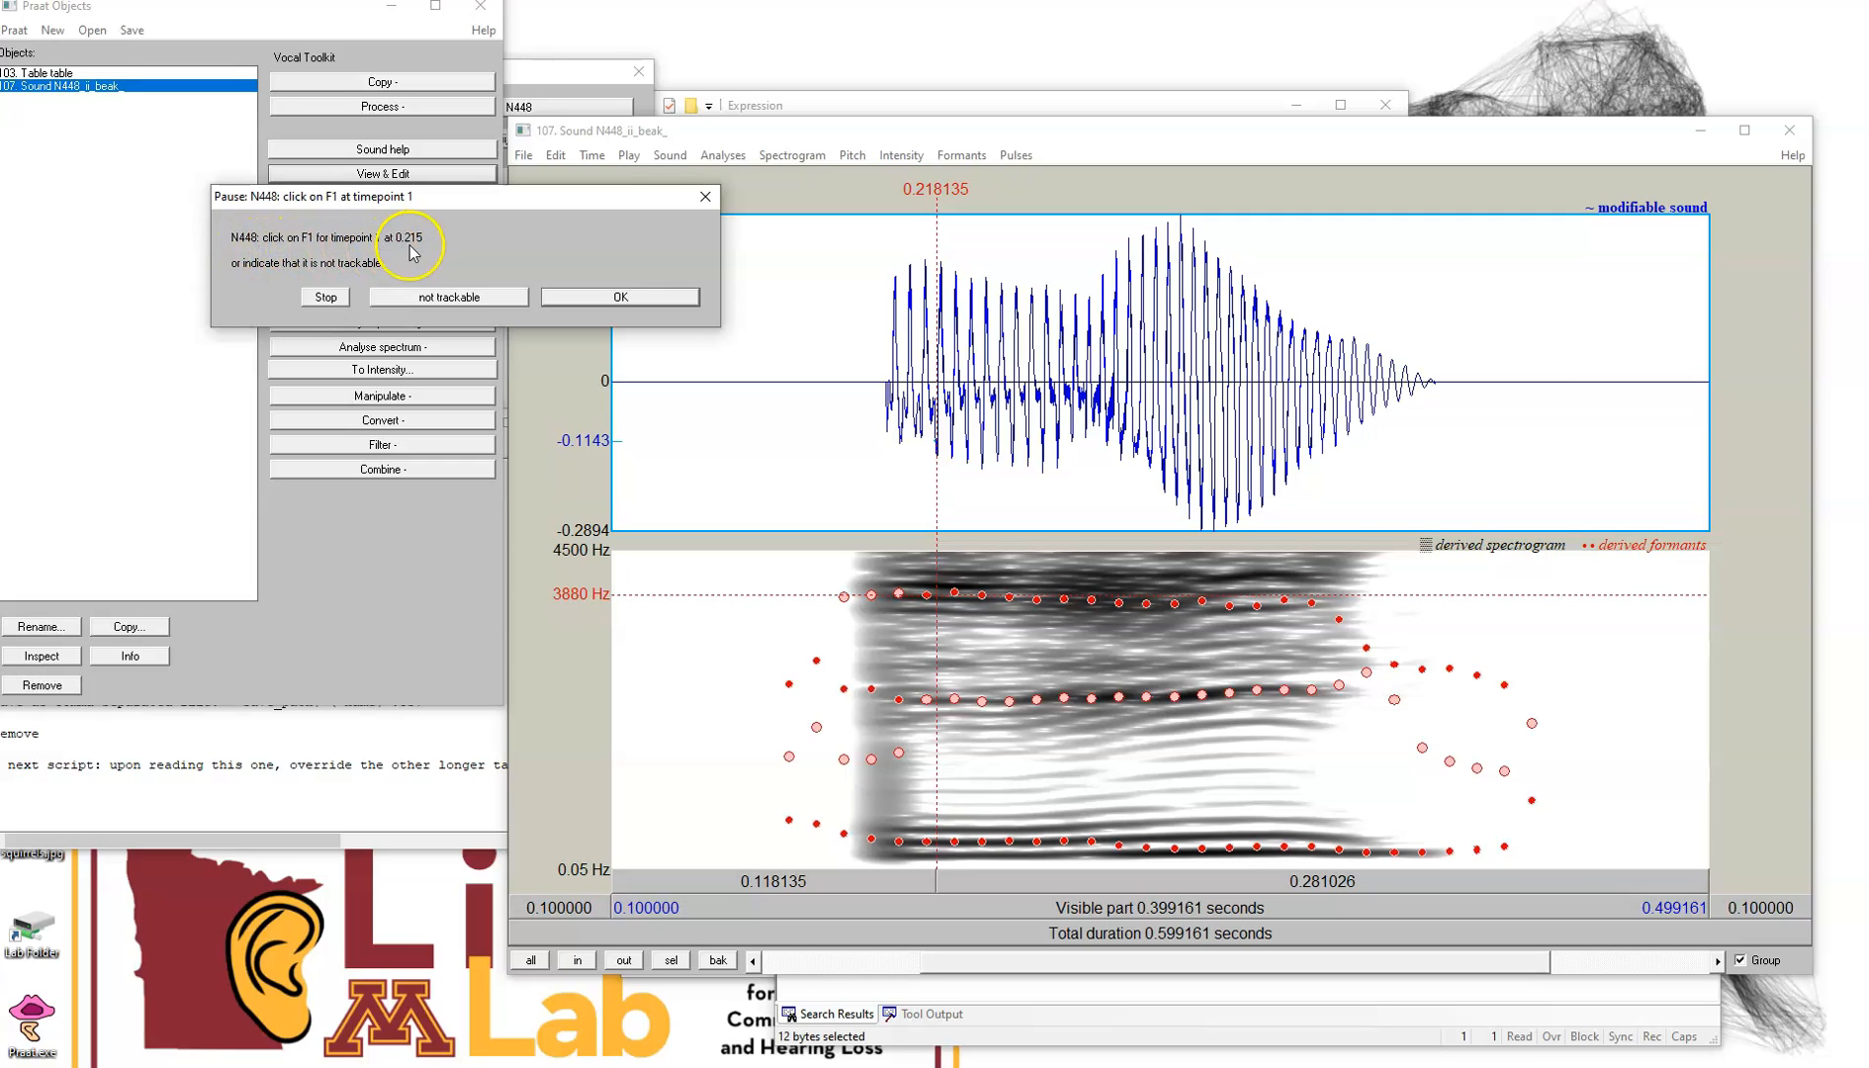
drag(450, 197, 266, 147)
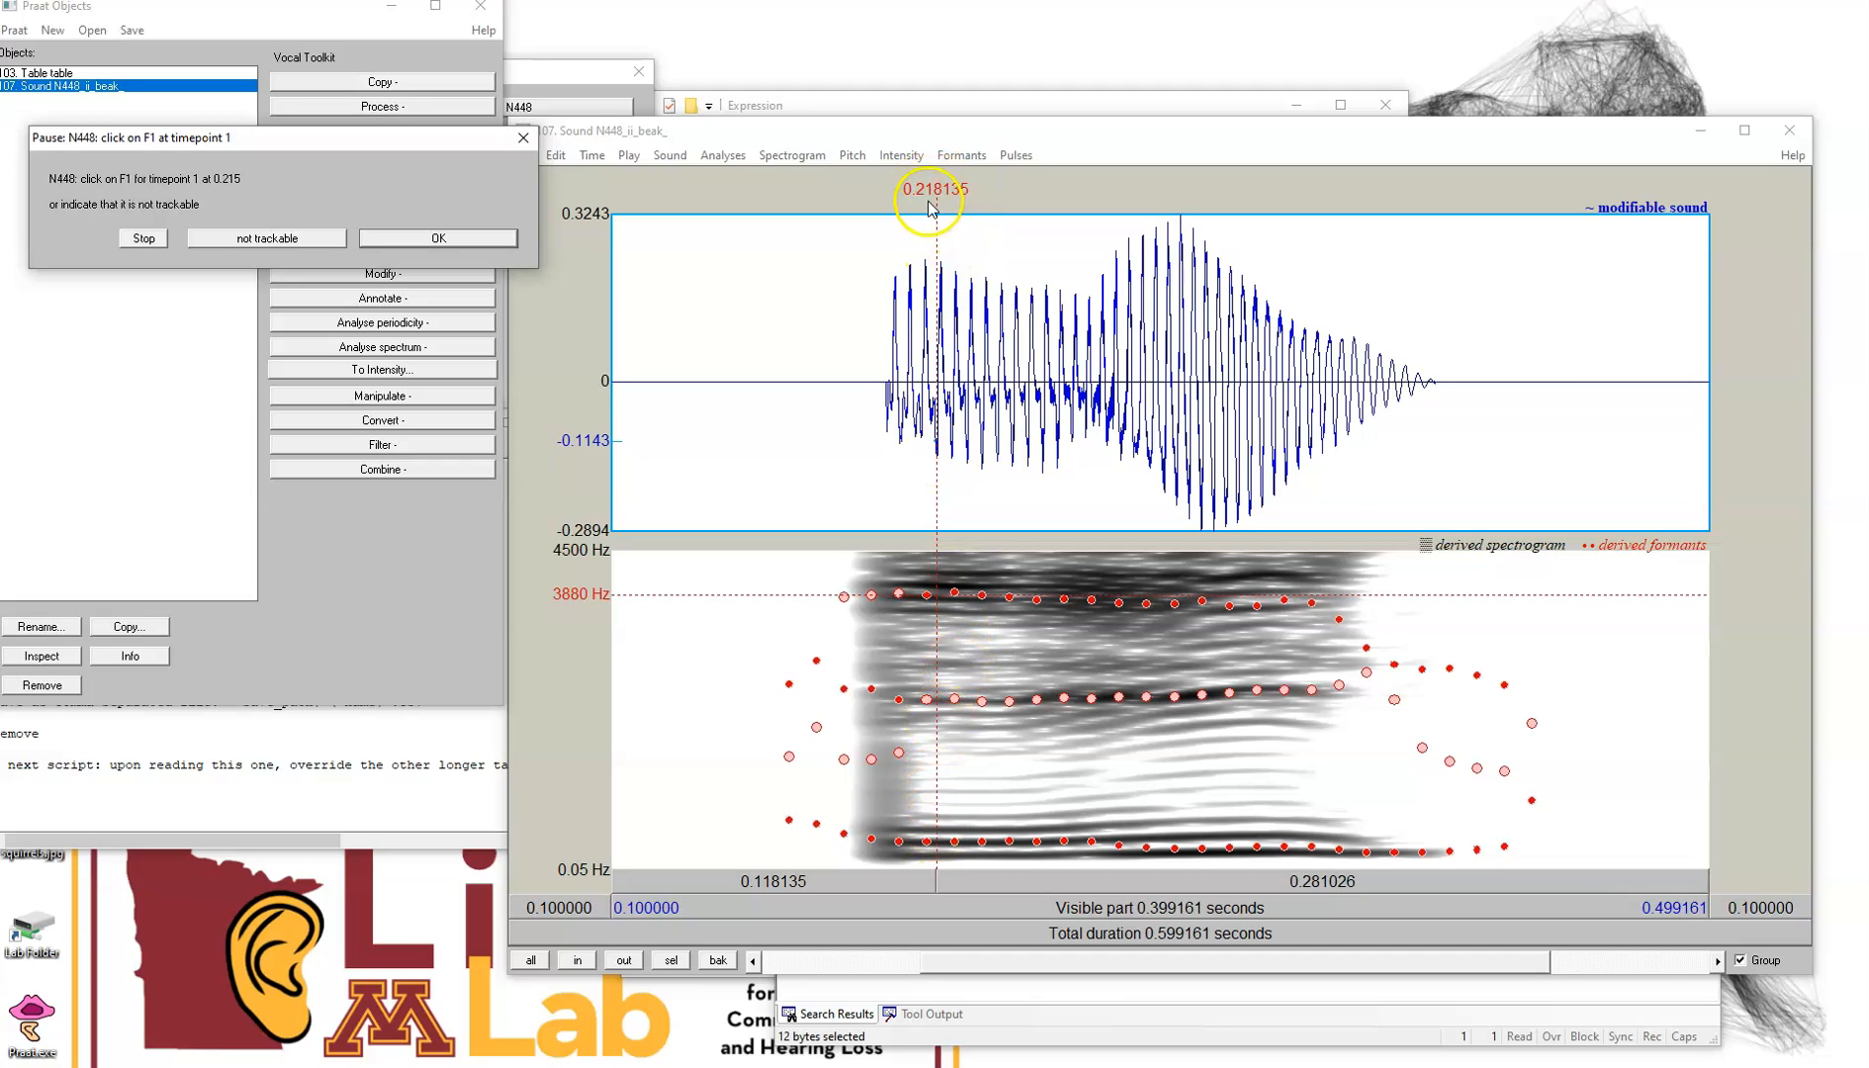
click(935, 842)
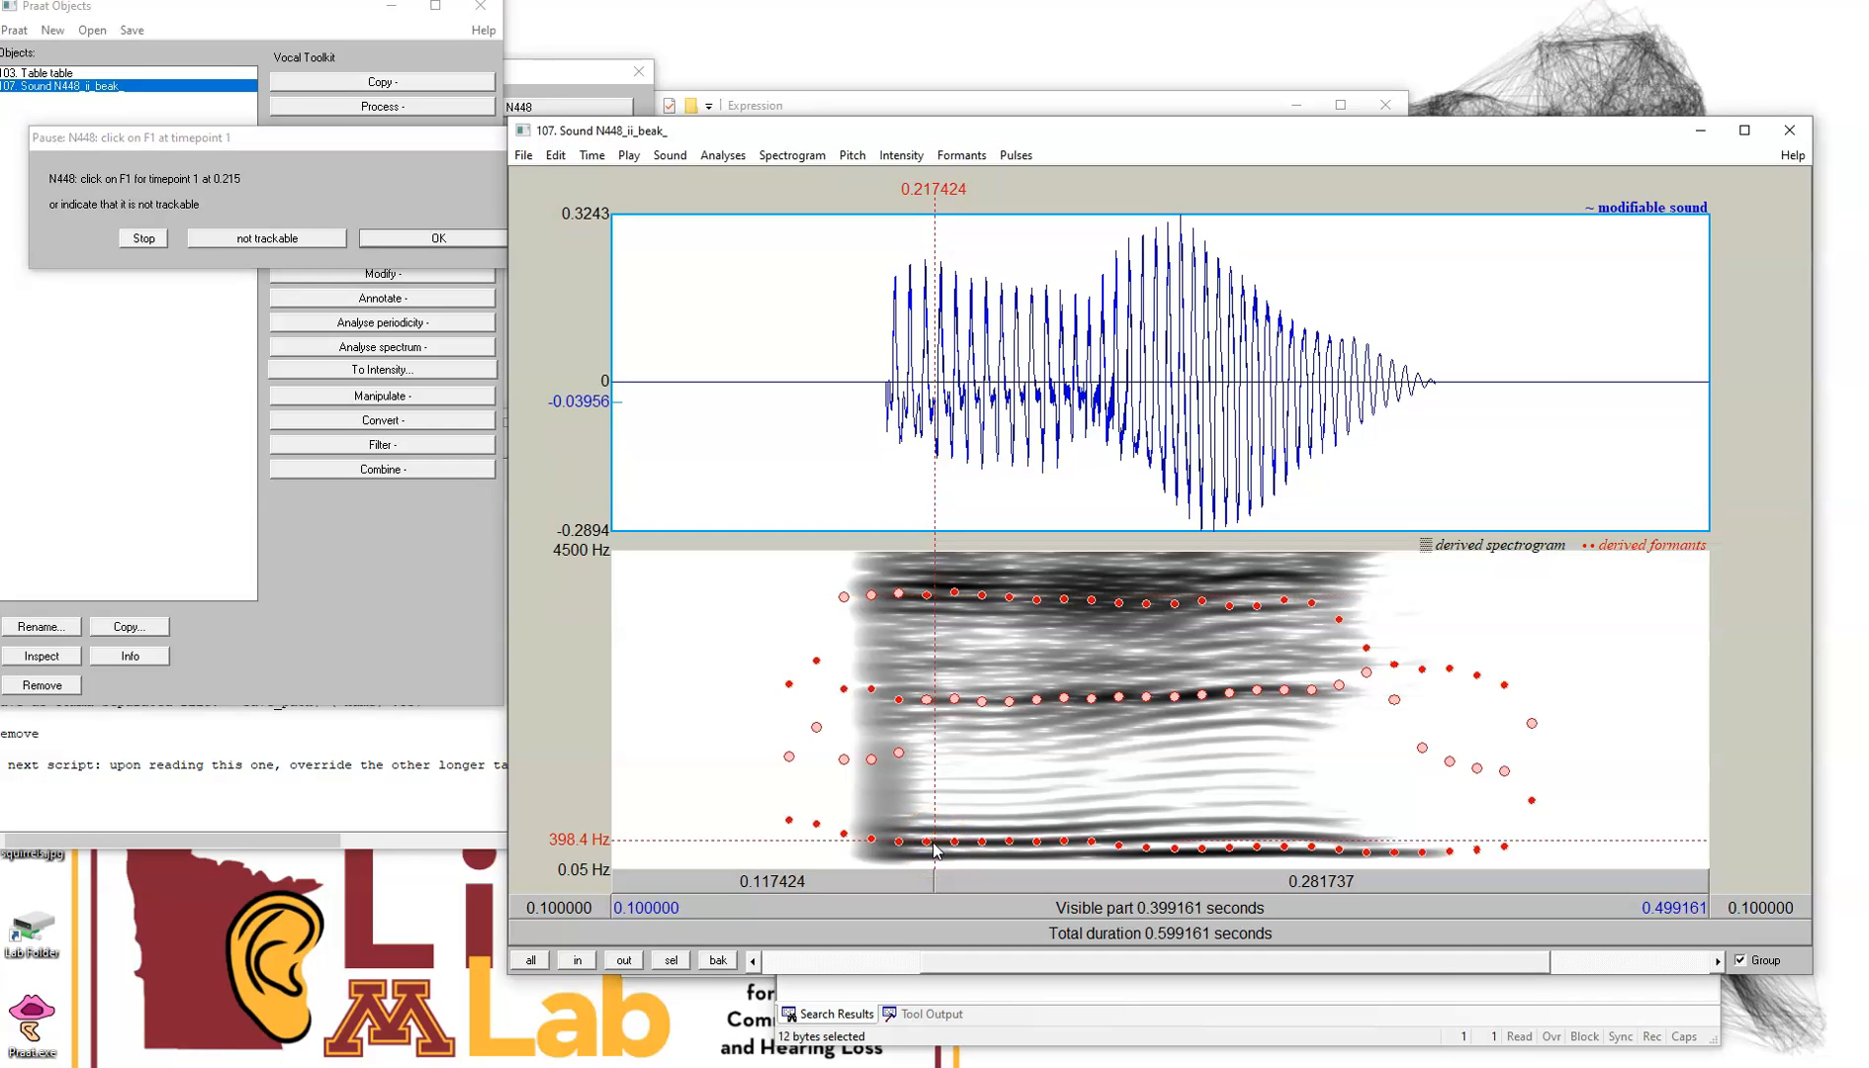
click(933, 842)
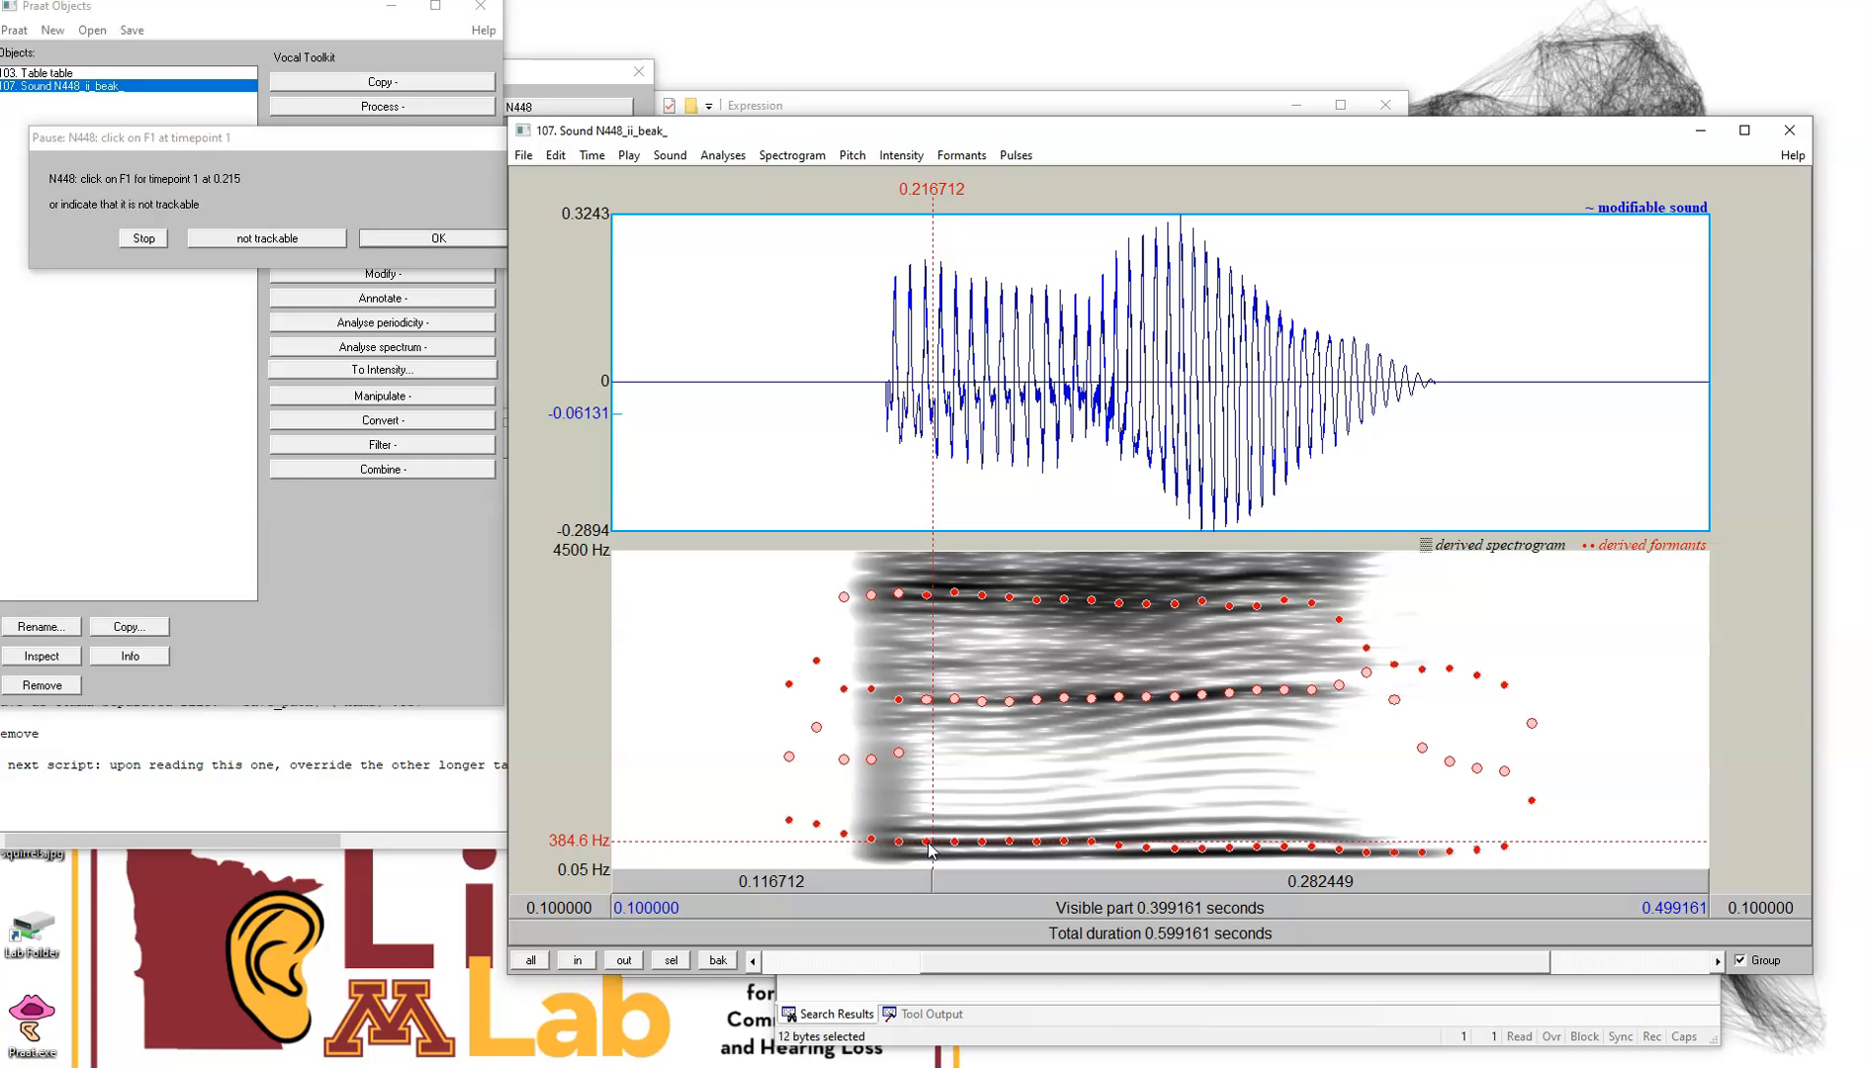
click(928, 842)
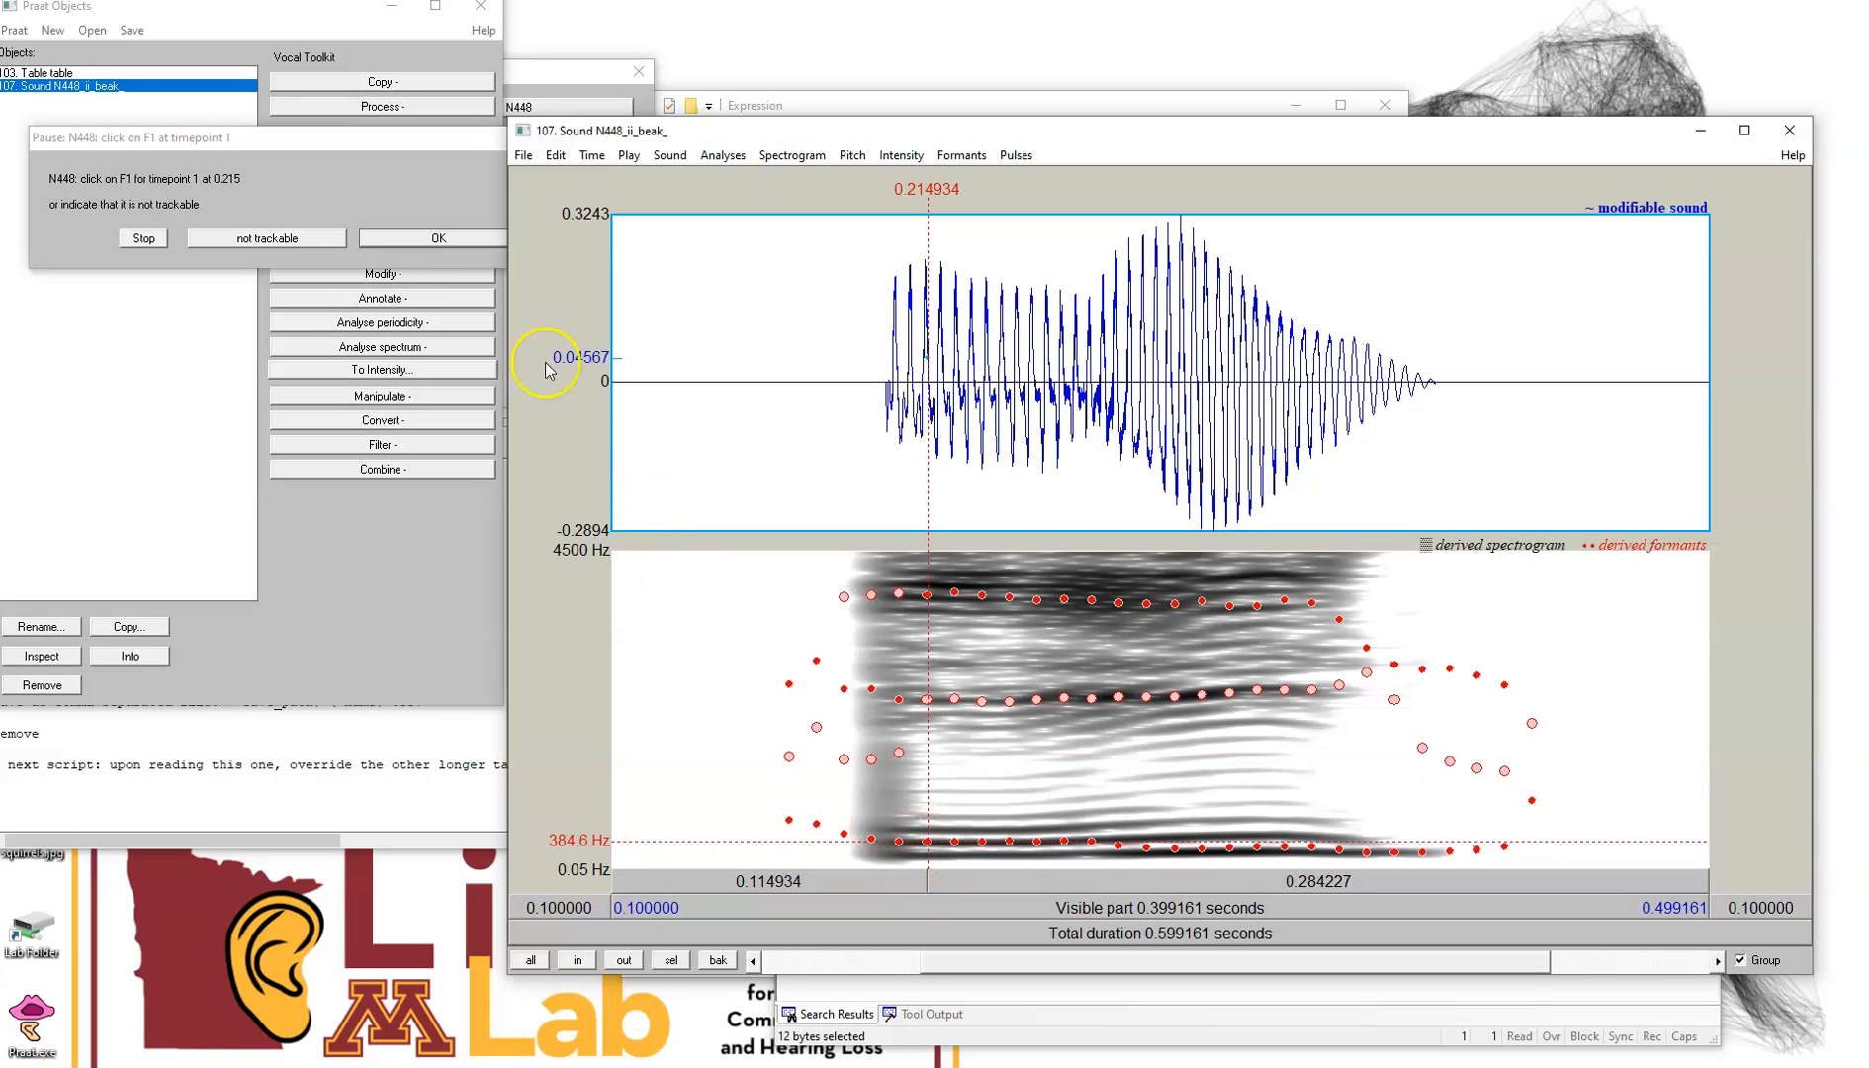
click(426, 241)
click(425, 240)
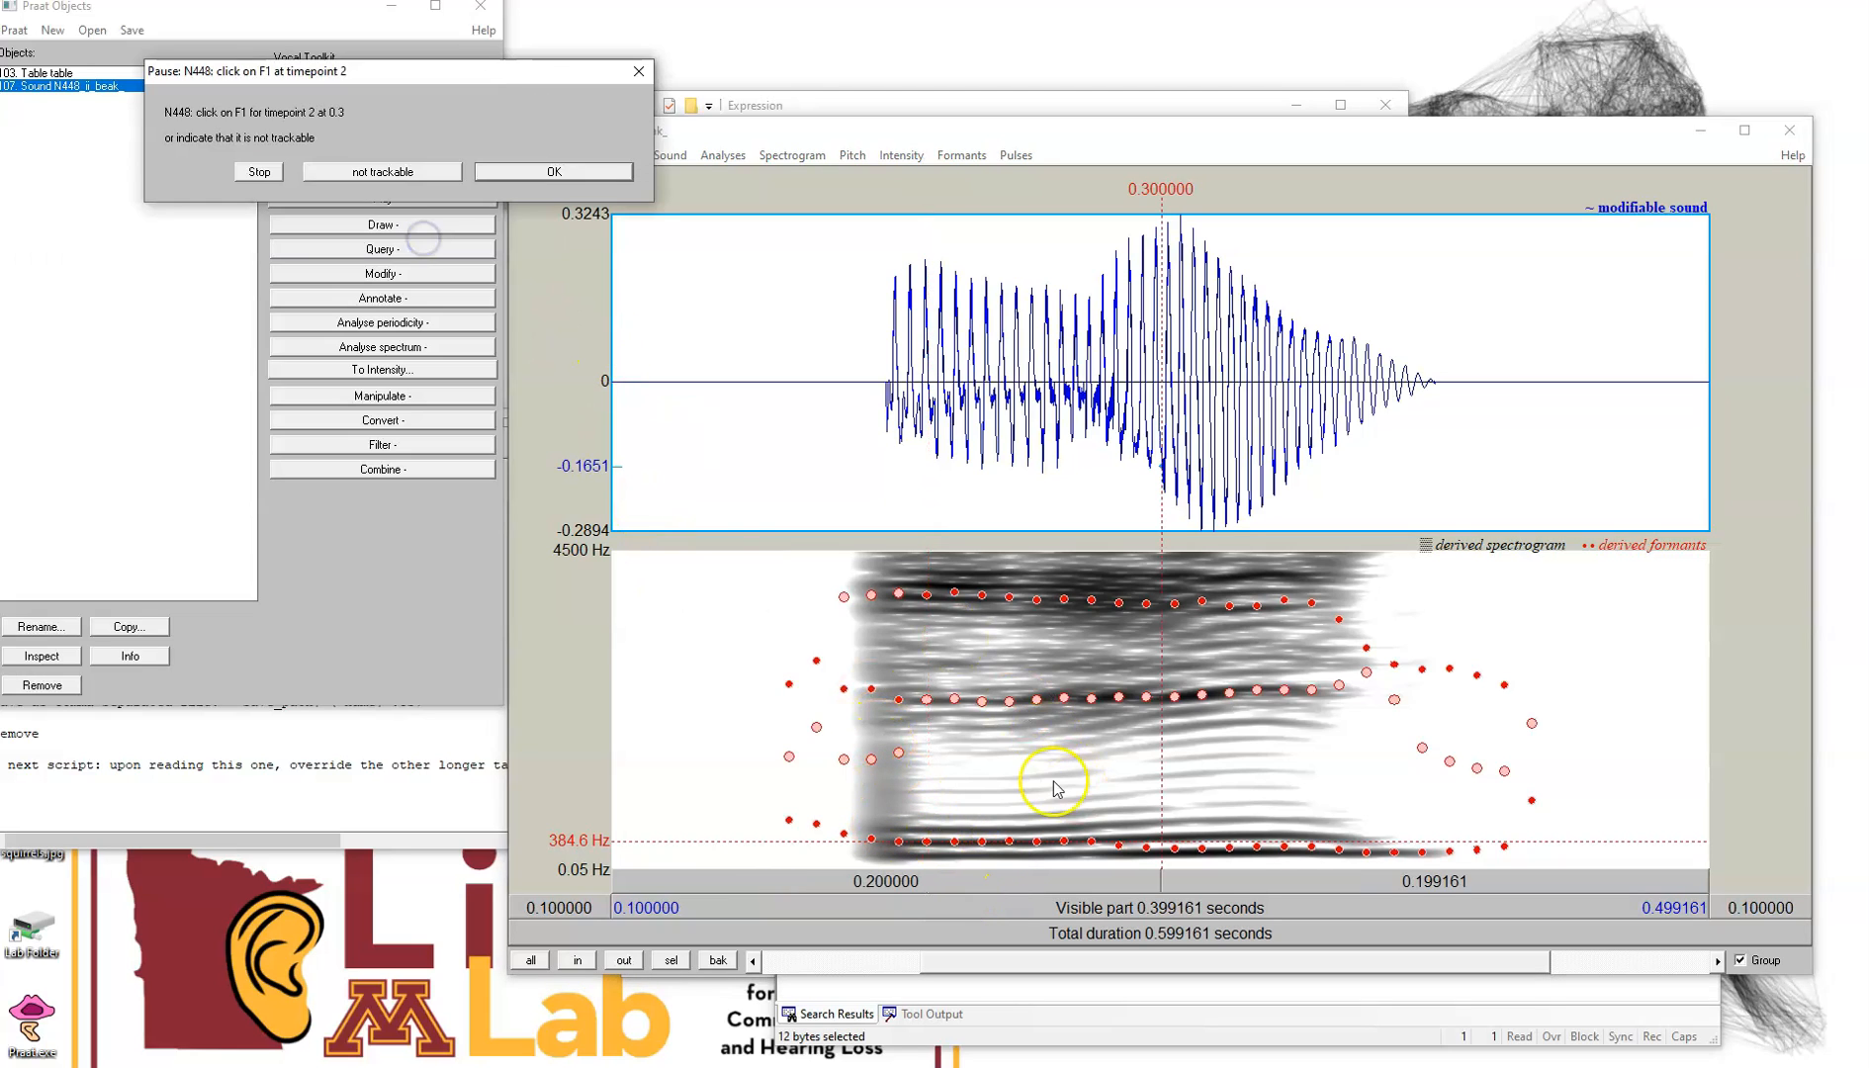
Mark F1 for timepoint 2 at 0.3 s on the lowest formant band and confirm
click(1162, 853)
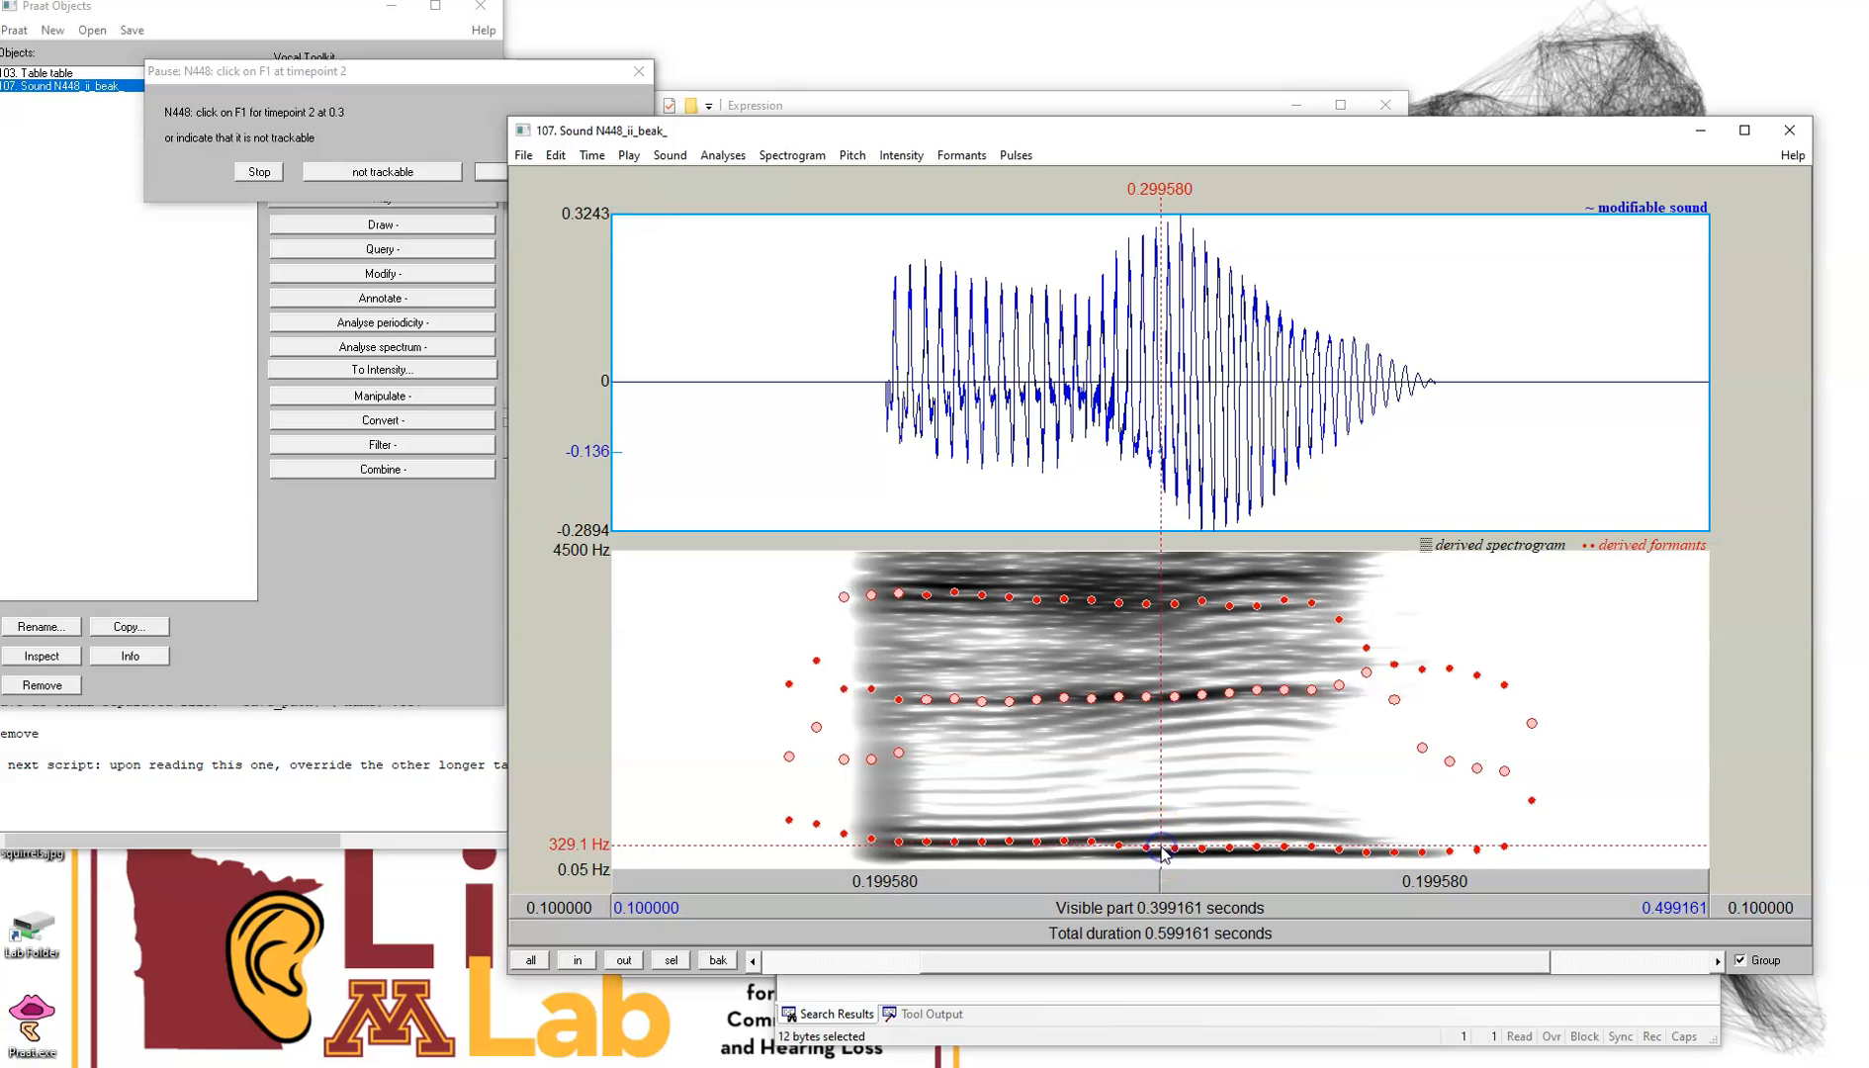
click(581, 228)
drag(484, 82, 362, 73)
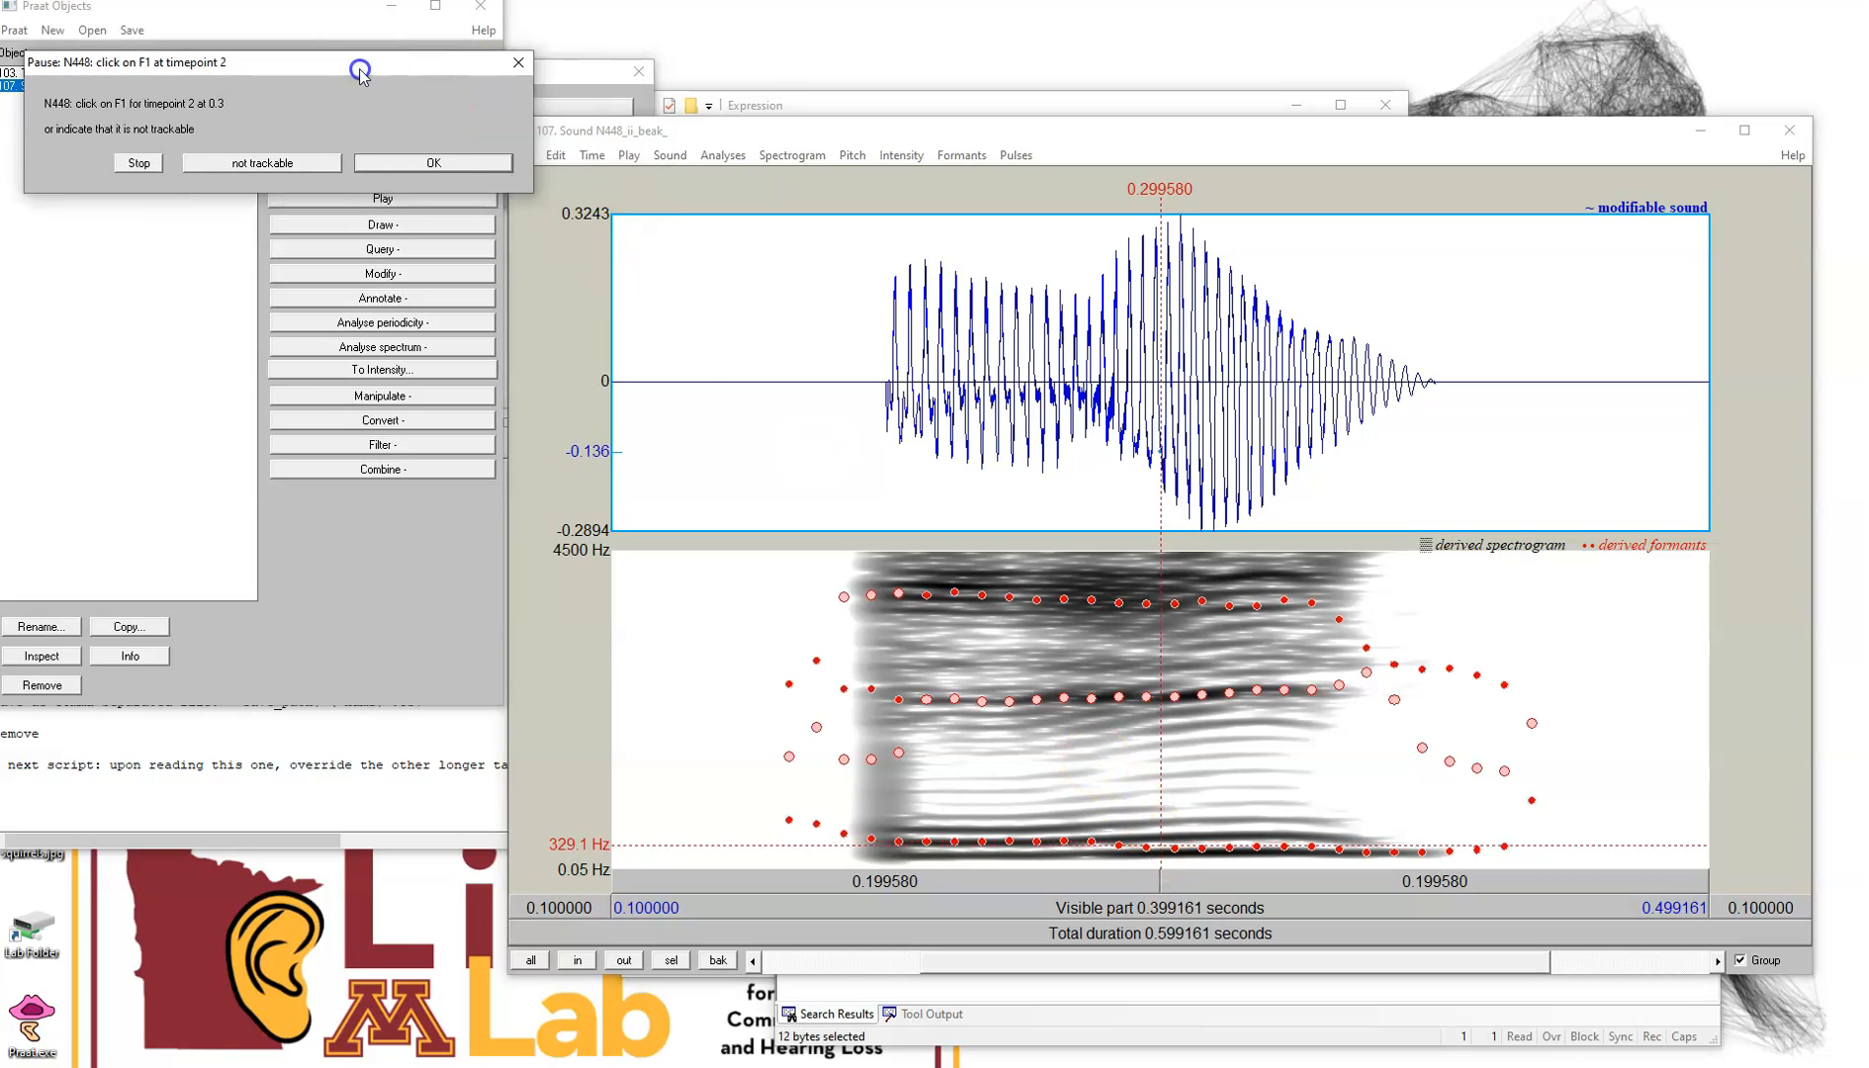
click(403, 170)
Mark F1 for timepoint 3 at 0.384 s near the vowel's end and confirm
click(1188, 616)
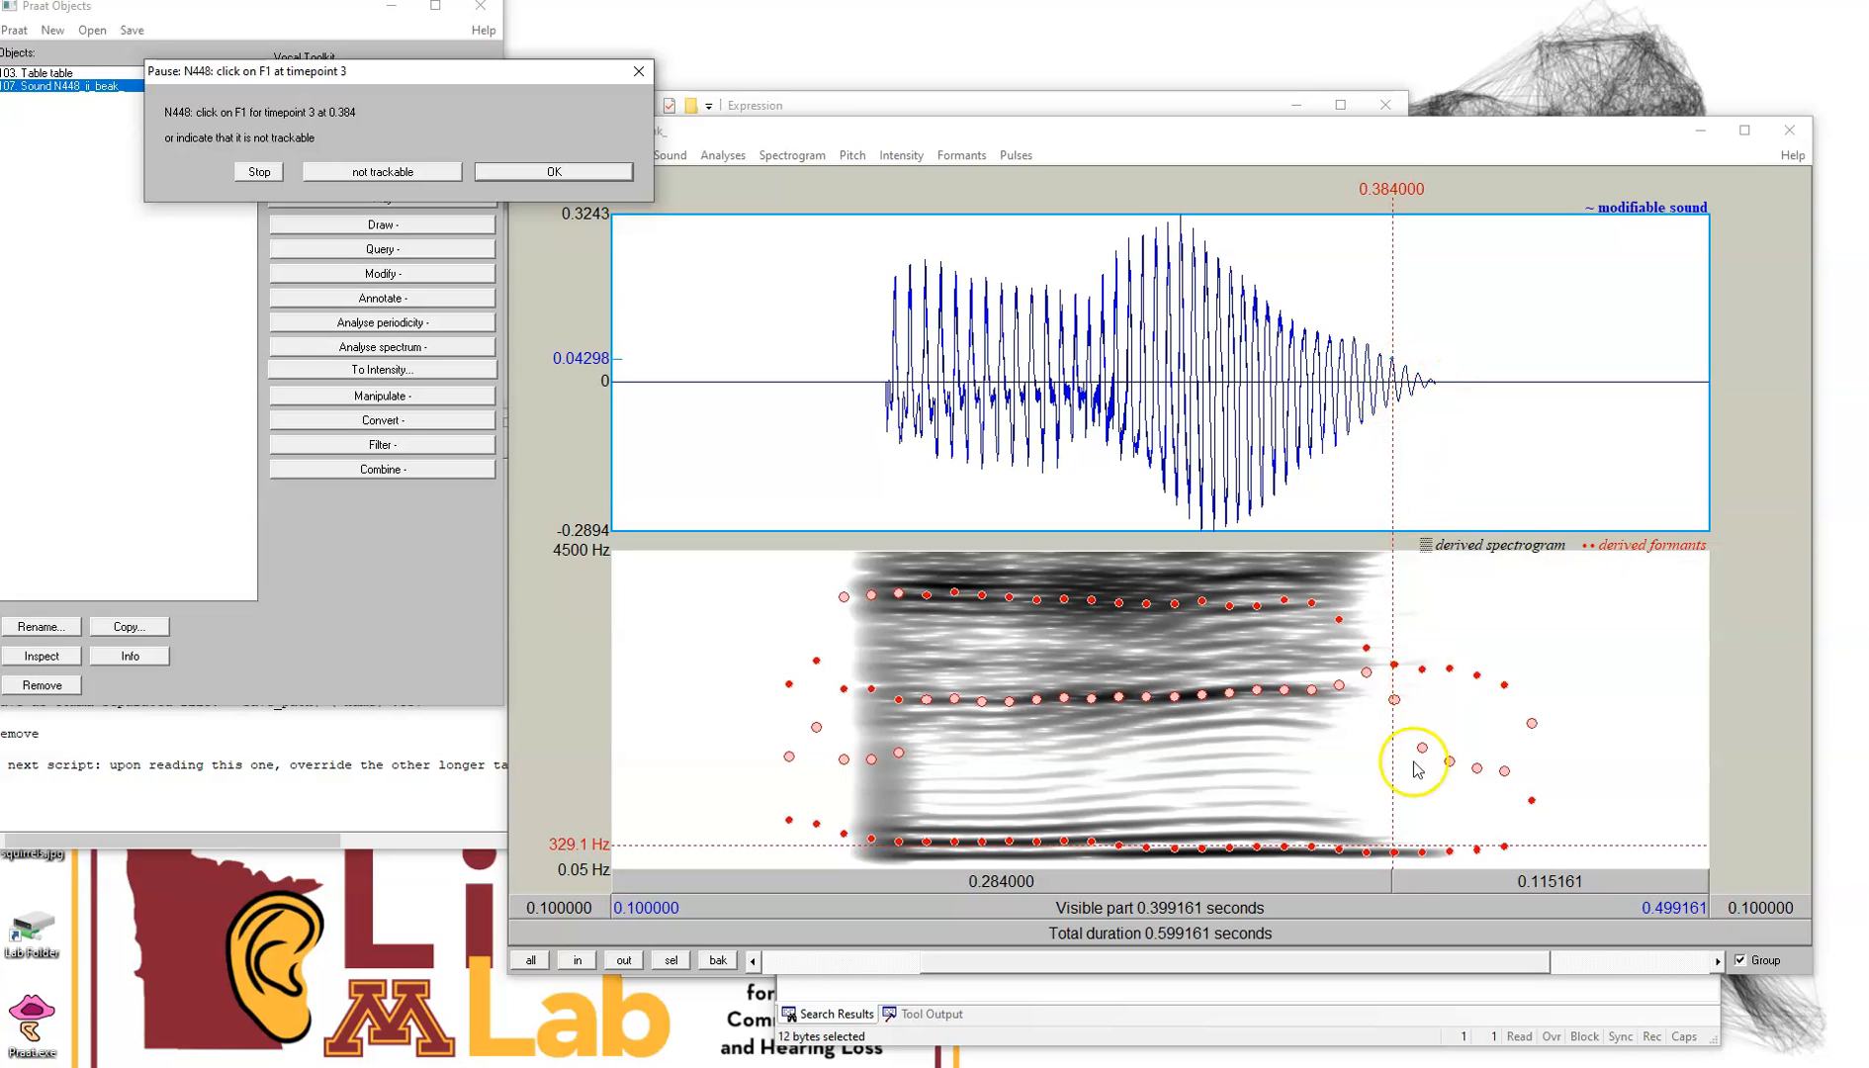
click(1369, 853)
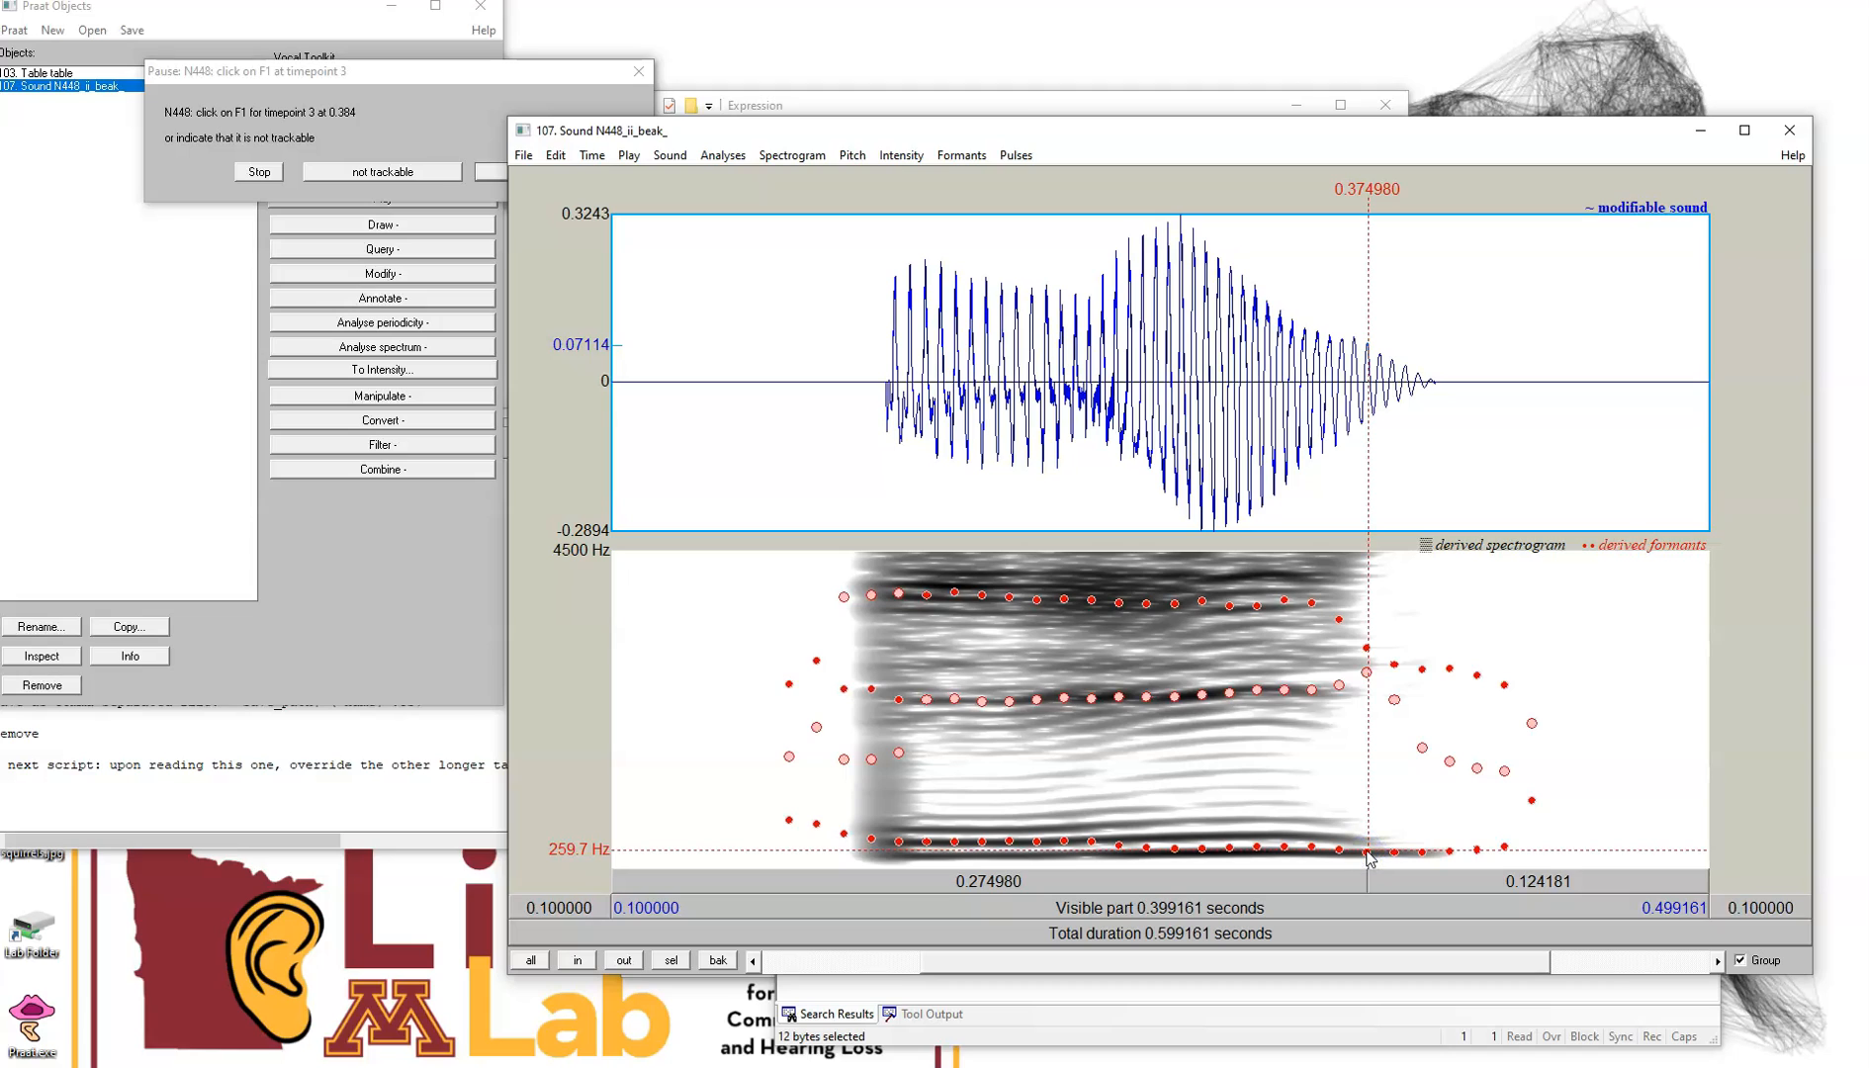
click(1364, 849)
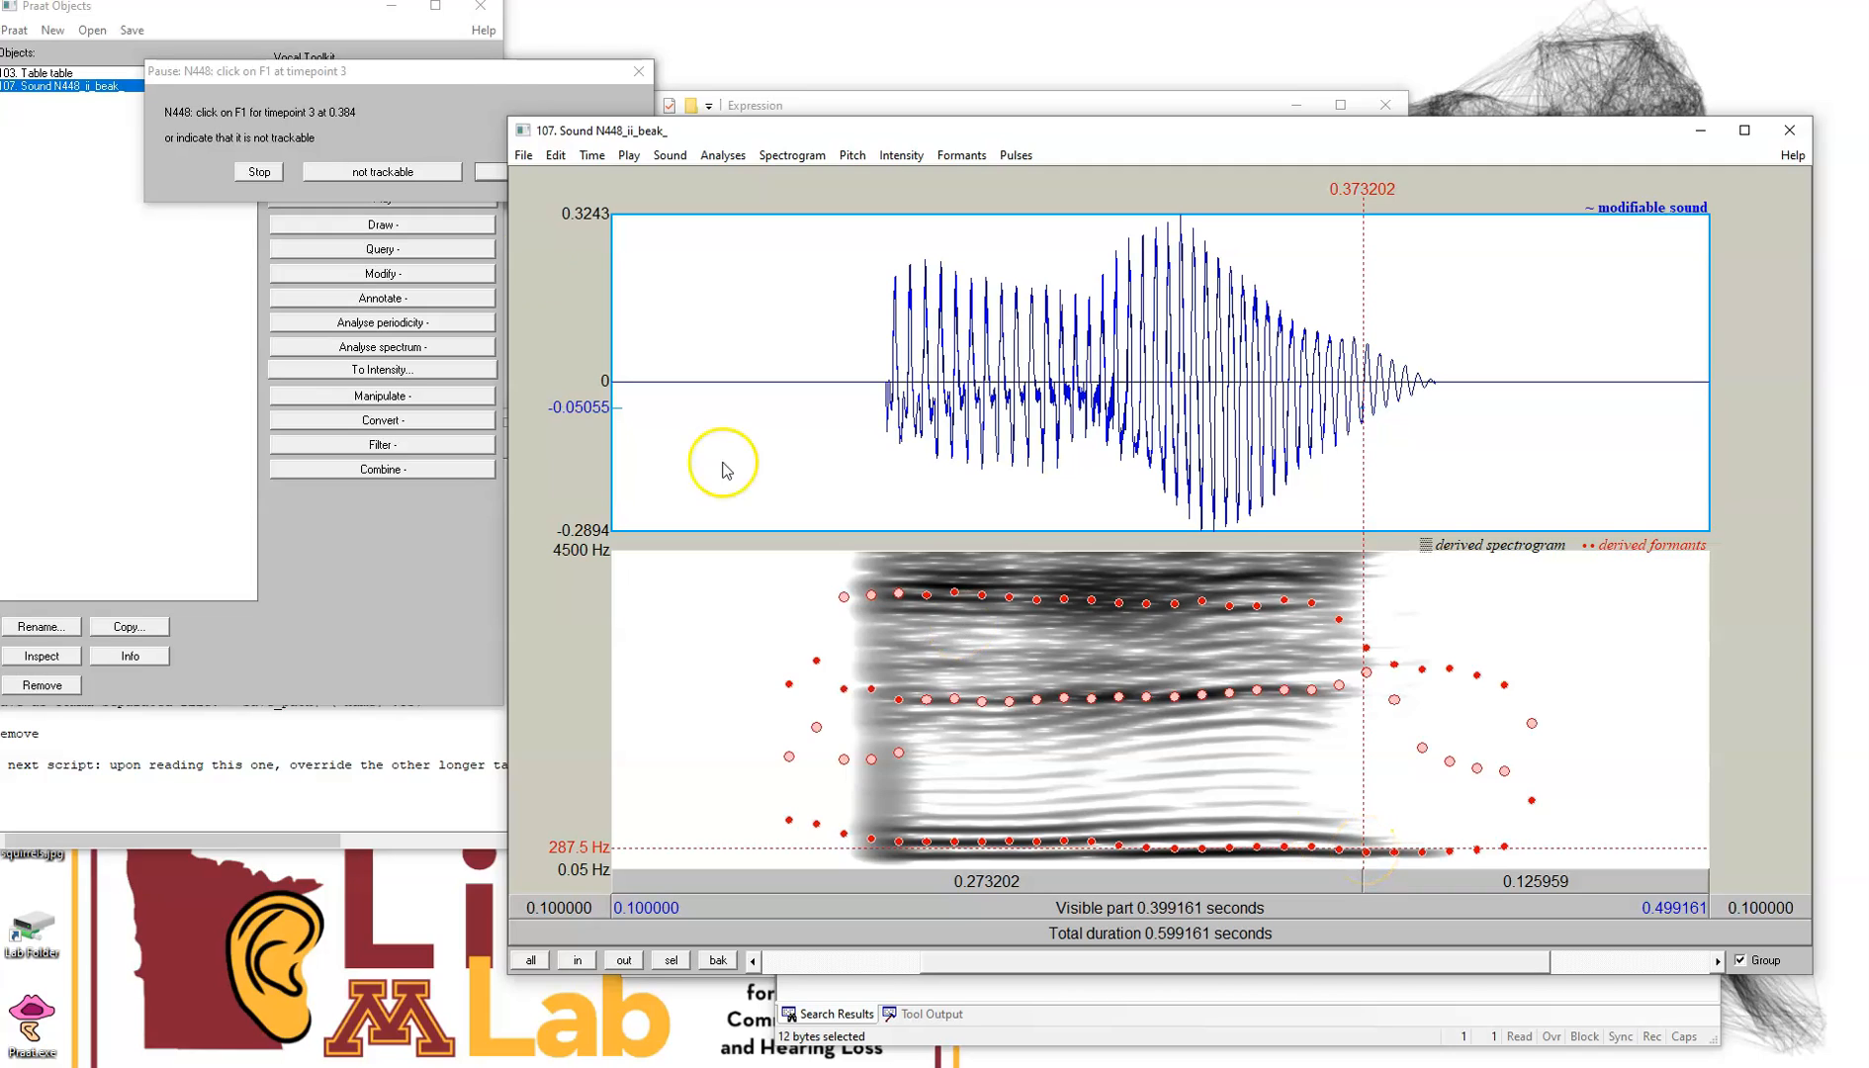
drag(462, 71, 287, 73)
click(391, 176)
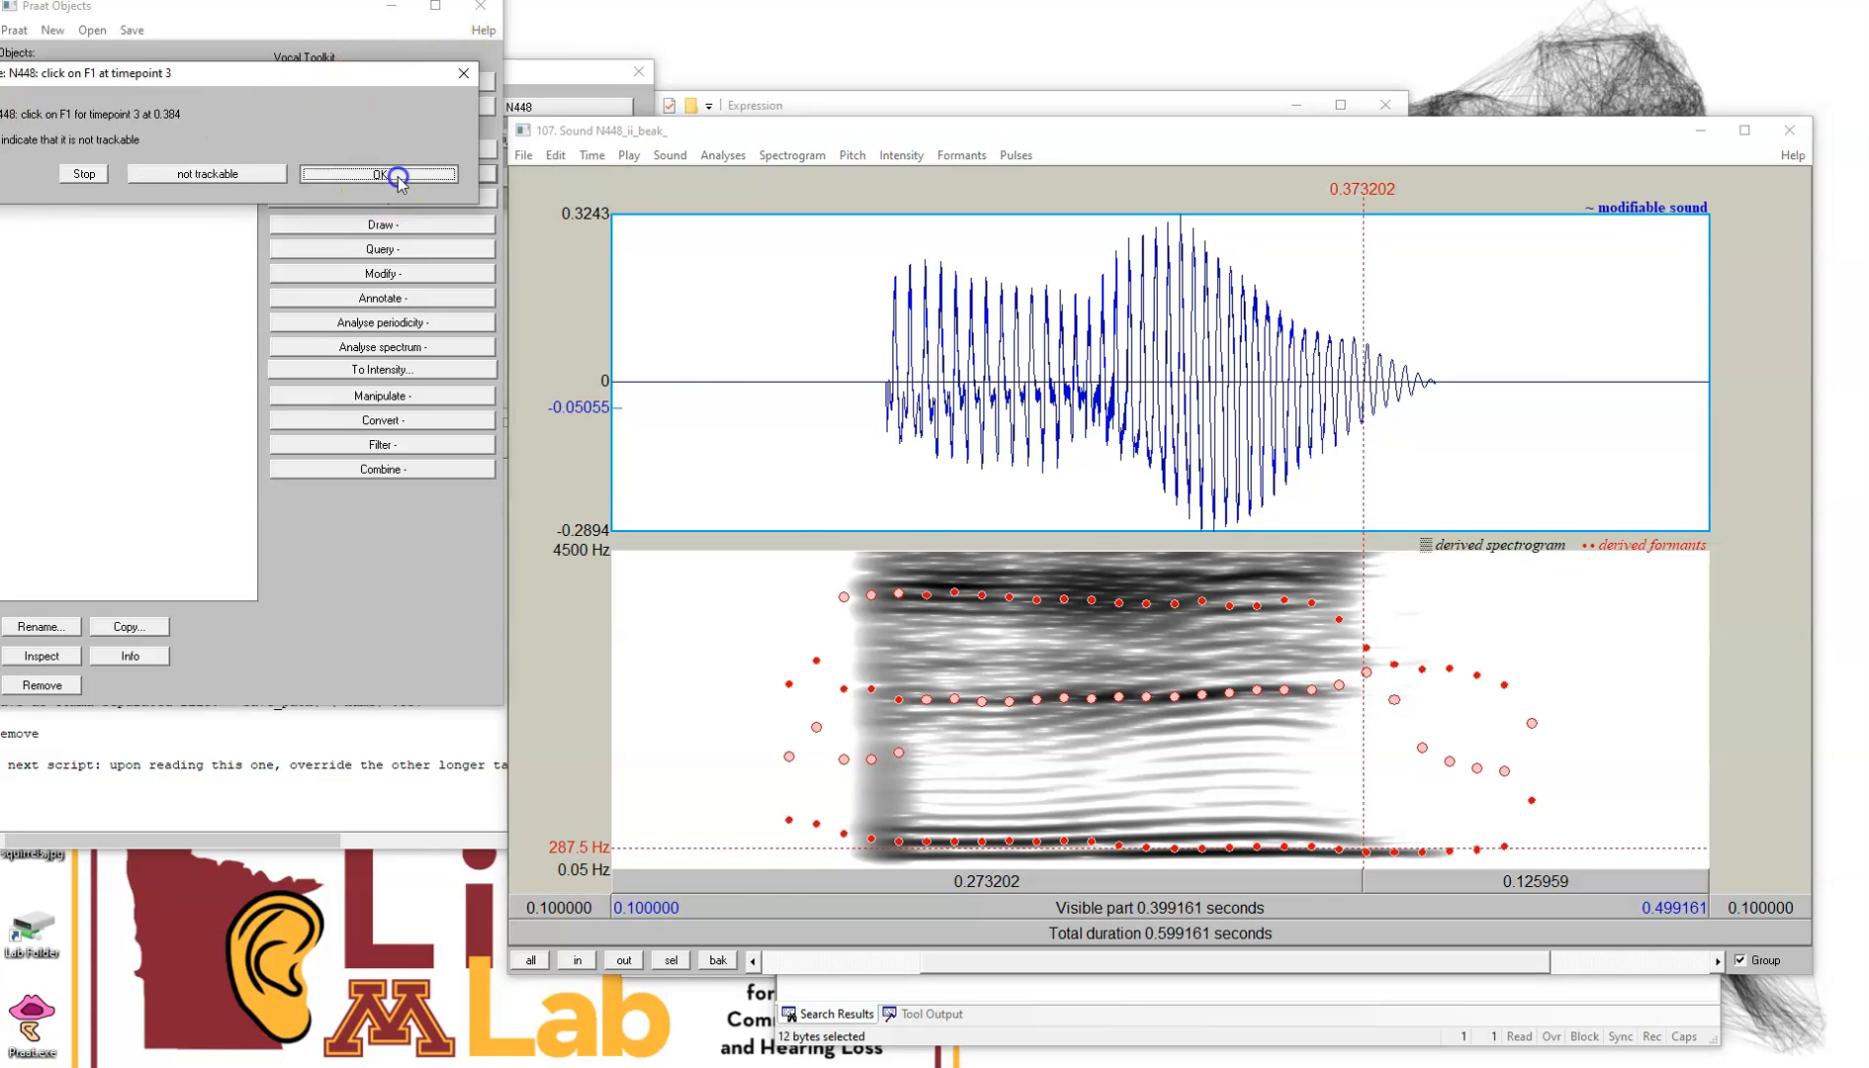
Mark F2 for timepoints 1 and 2 at 0.215 s and 0.3 s on the second formant band, confirming each
click(930, 699)
click(491, 171)
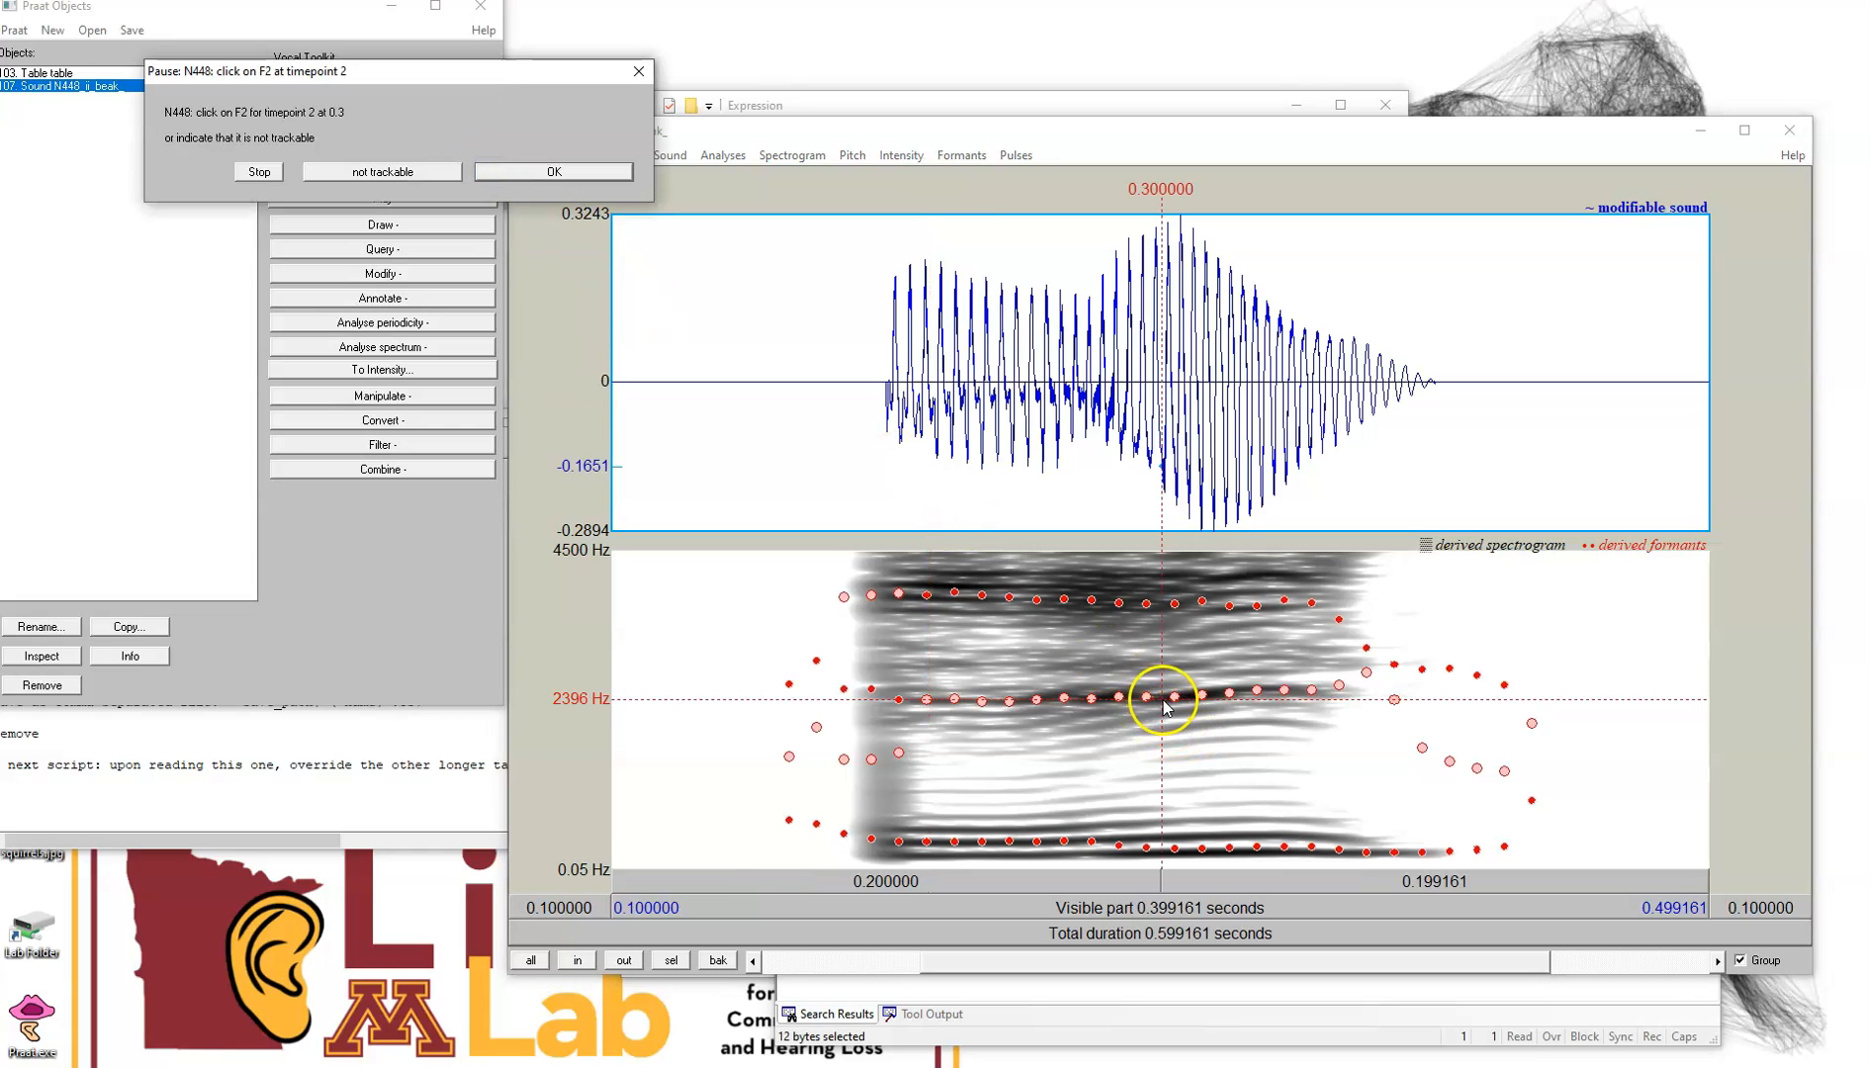
click(1162, 698)
click(507, 170)
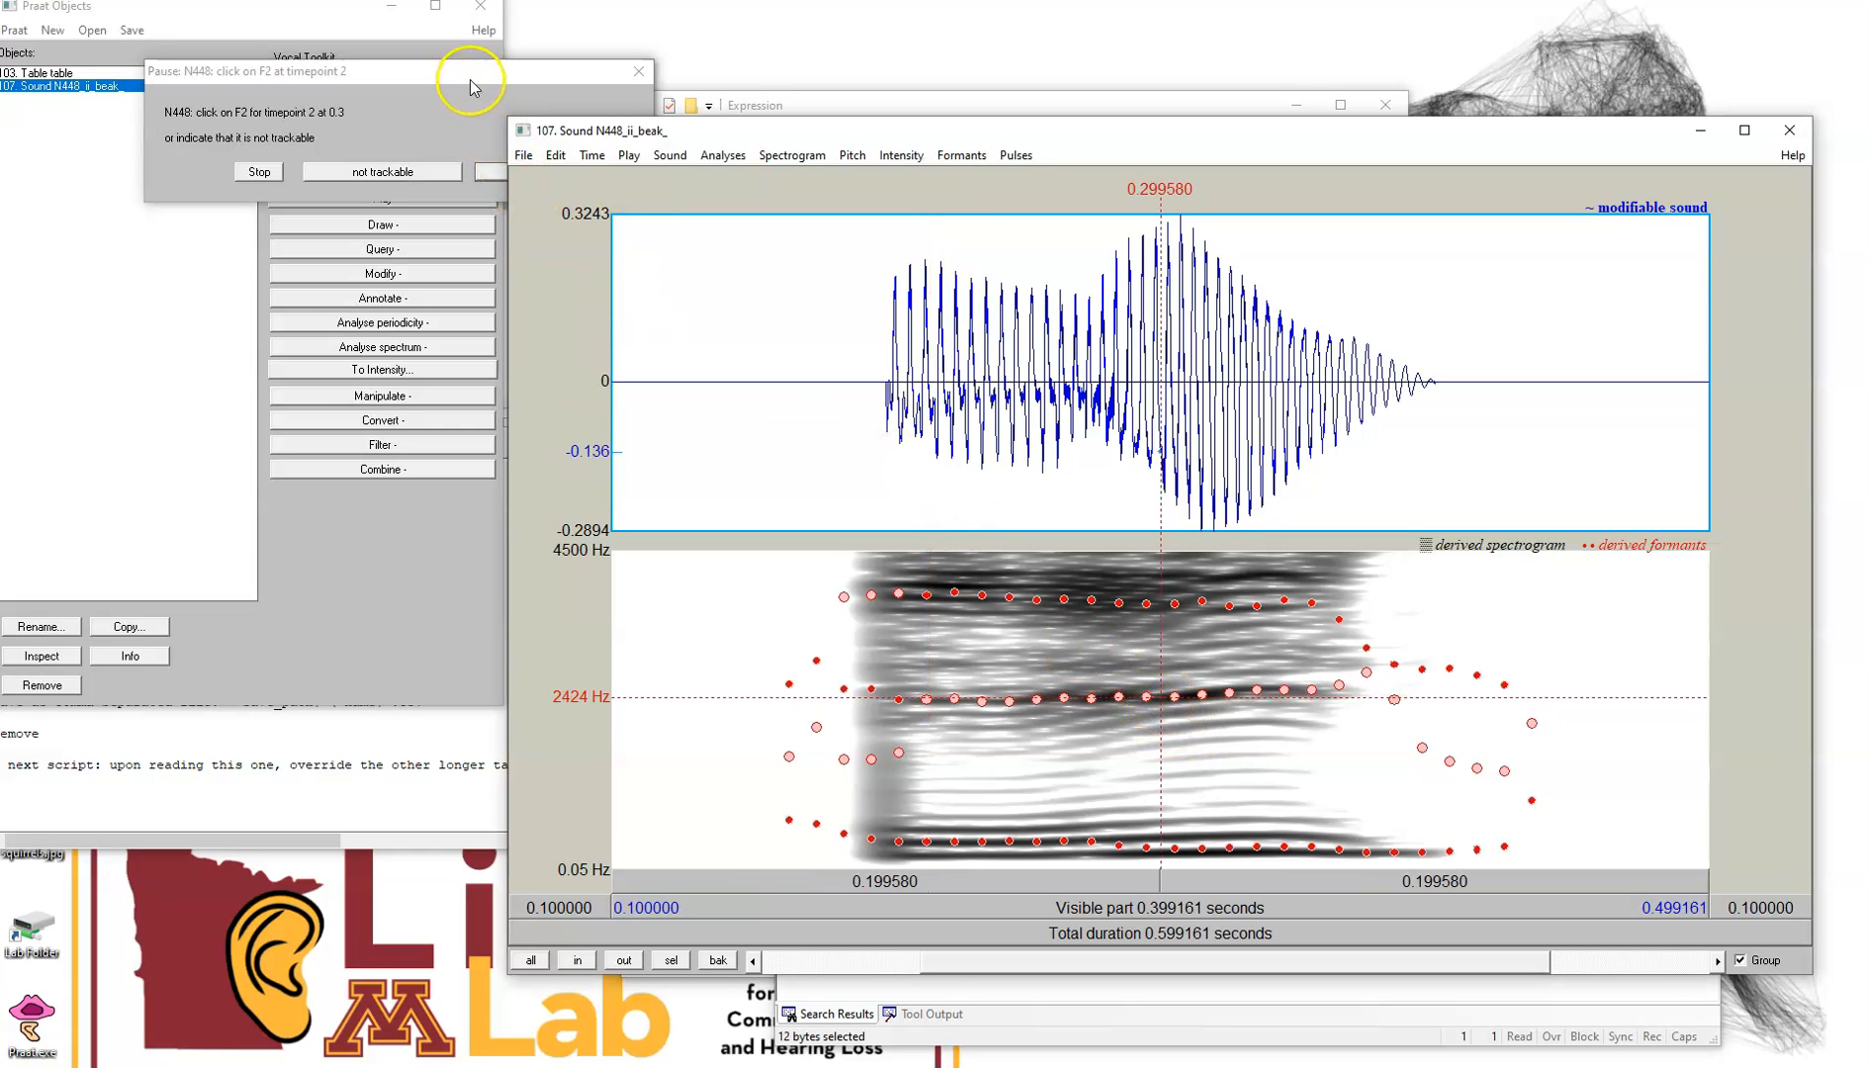
drag(470, 79, 367, 77)
click(425, 171)
Mark F2 for timepoint 3 at 0.384 s near the vowel's end and confirm
drag(827, 138, 909, 155)
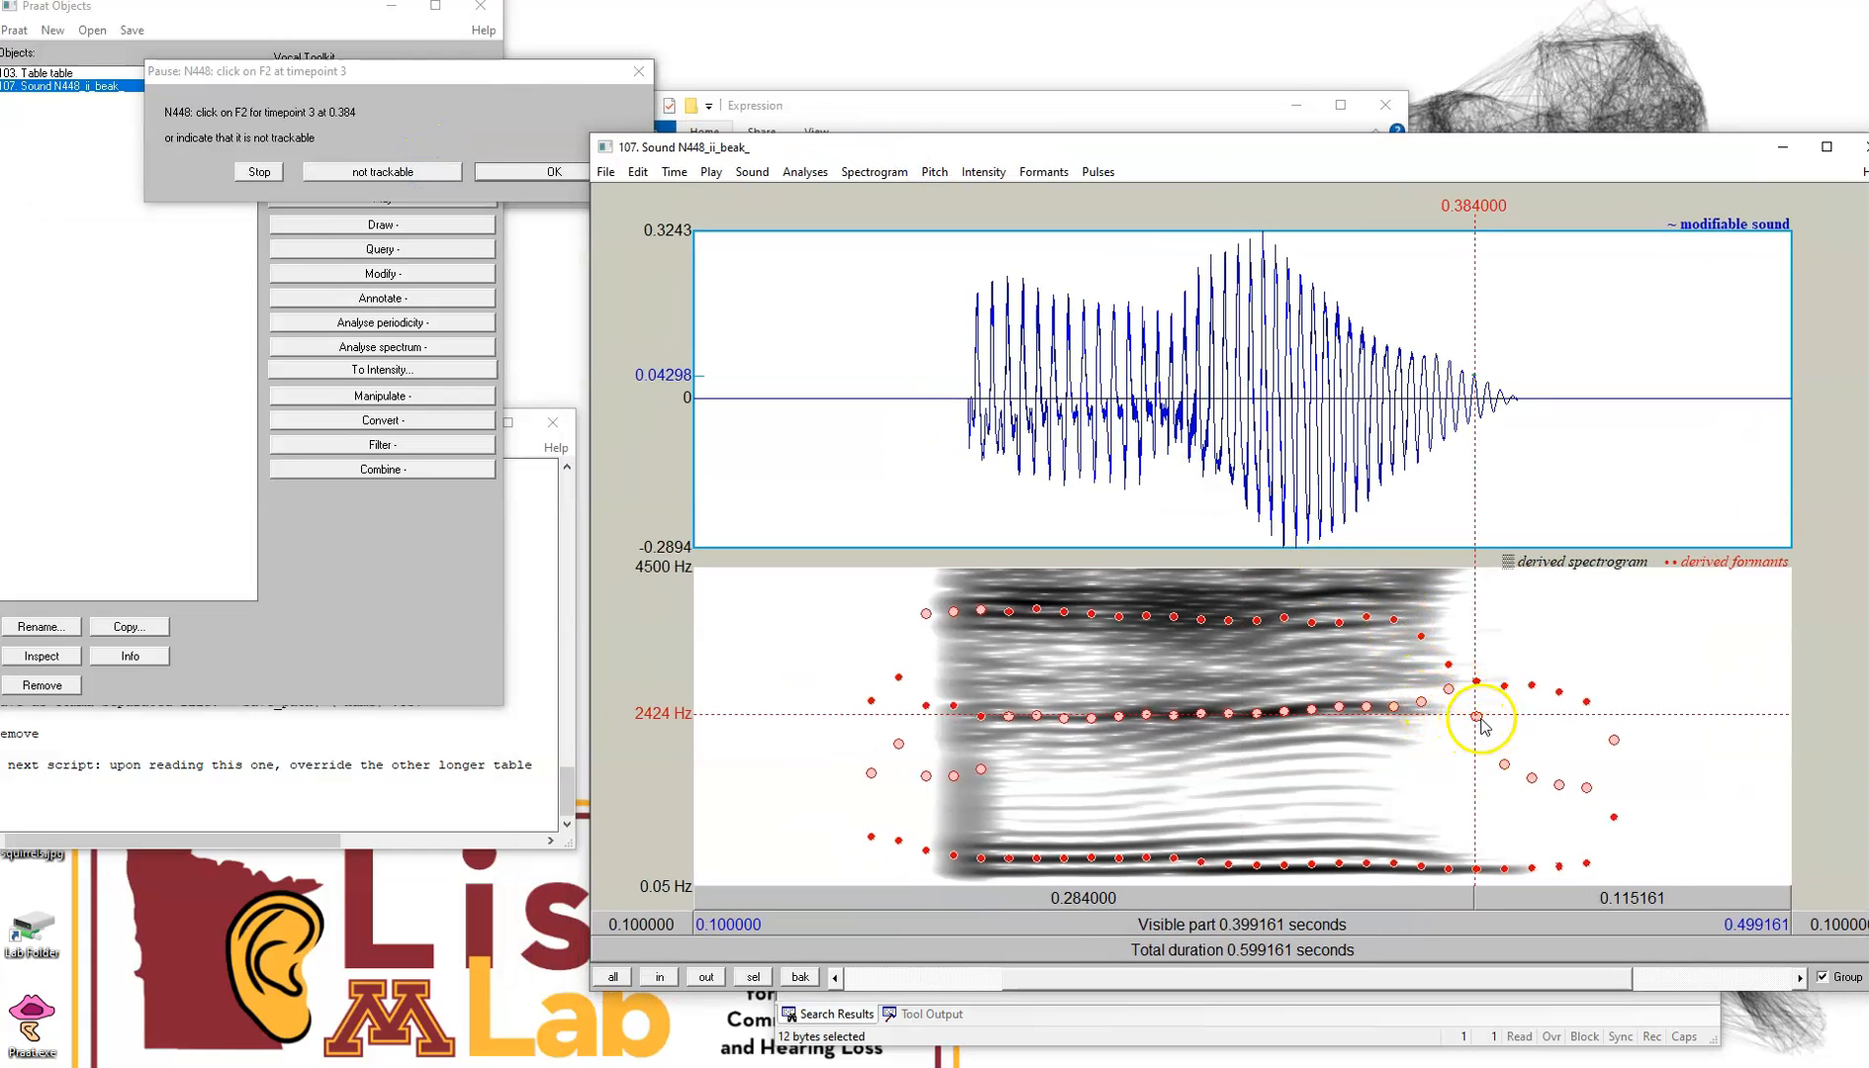
click(1416, 706)
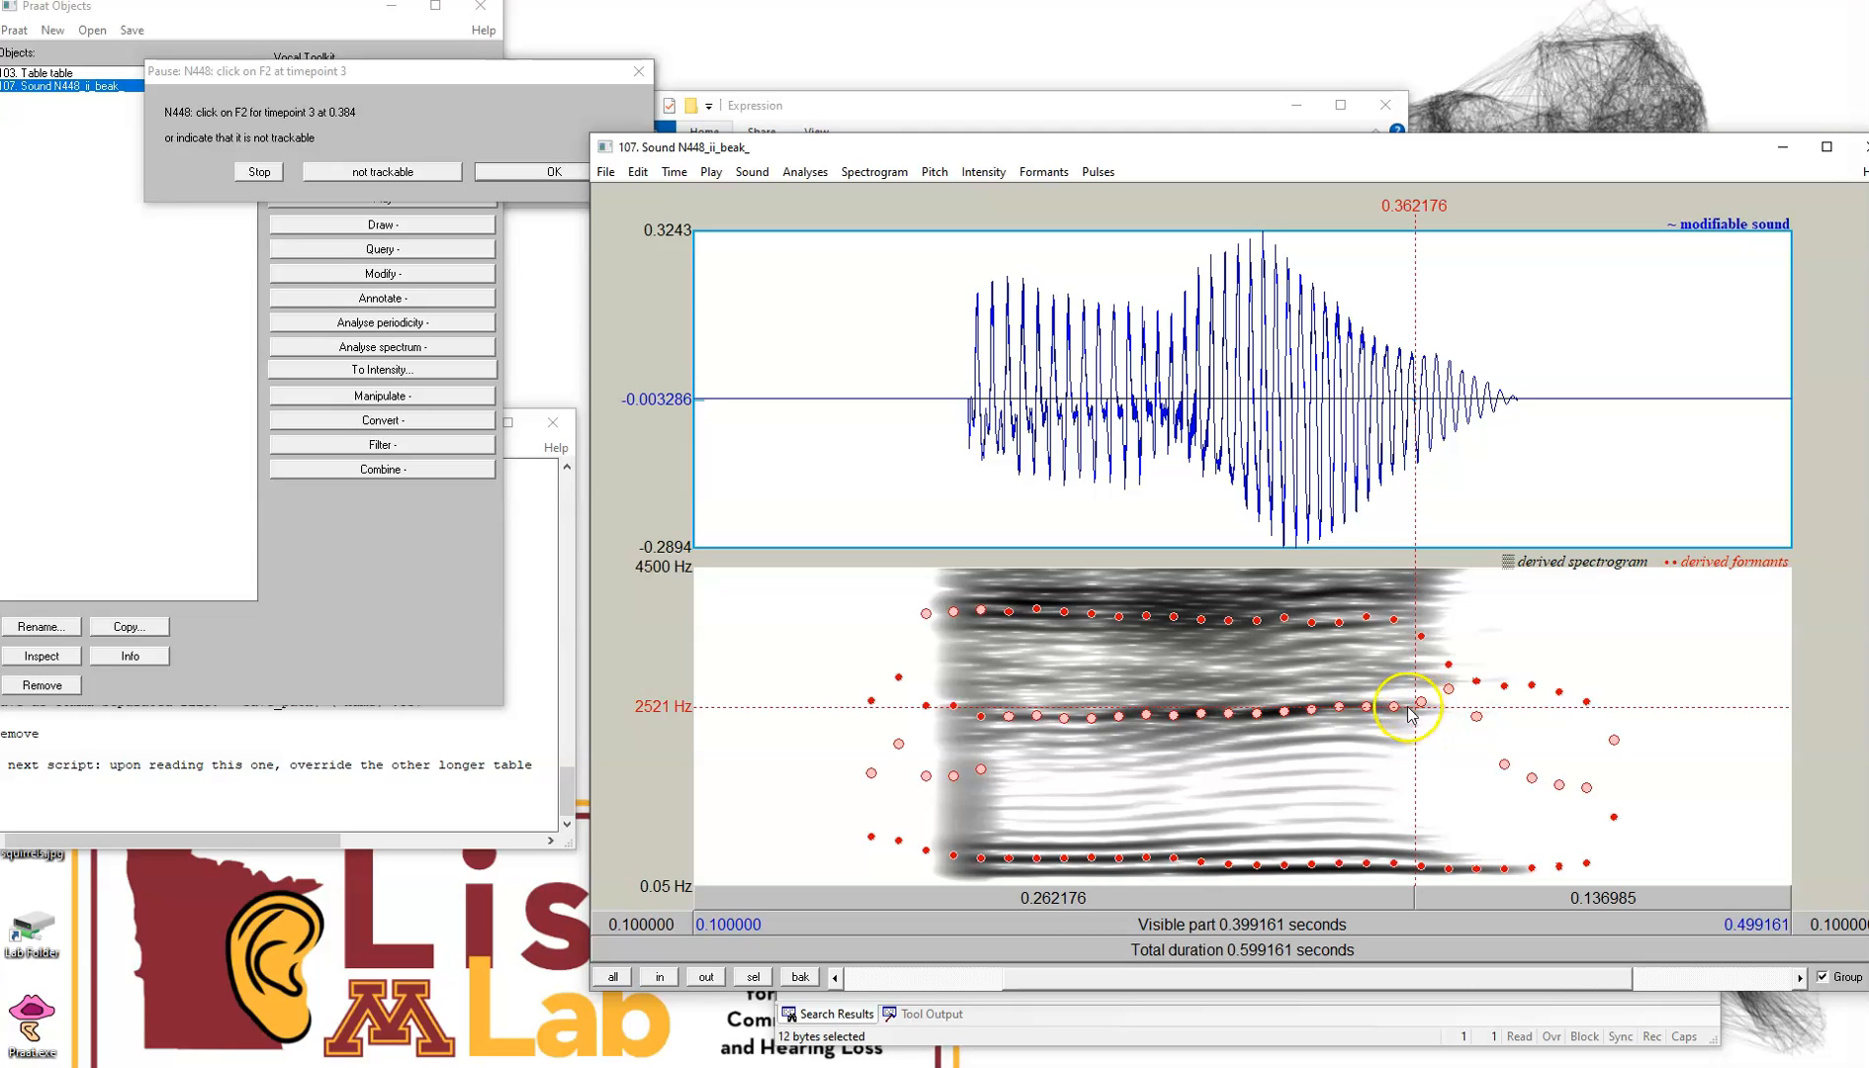
click(568, 178)
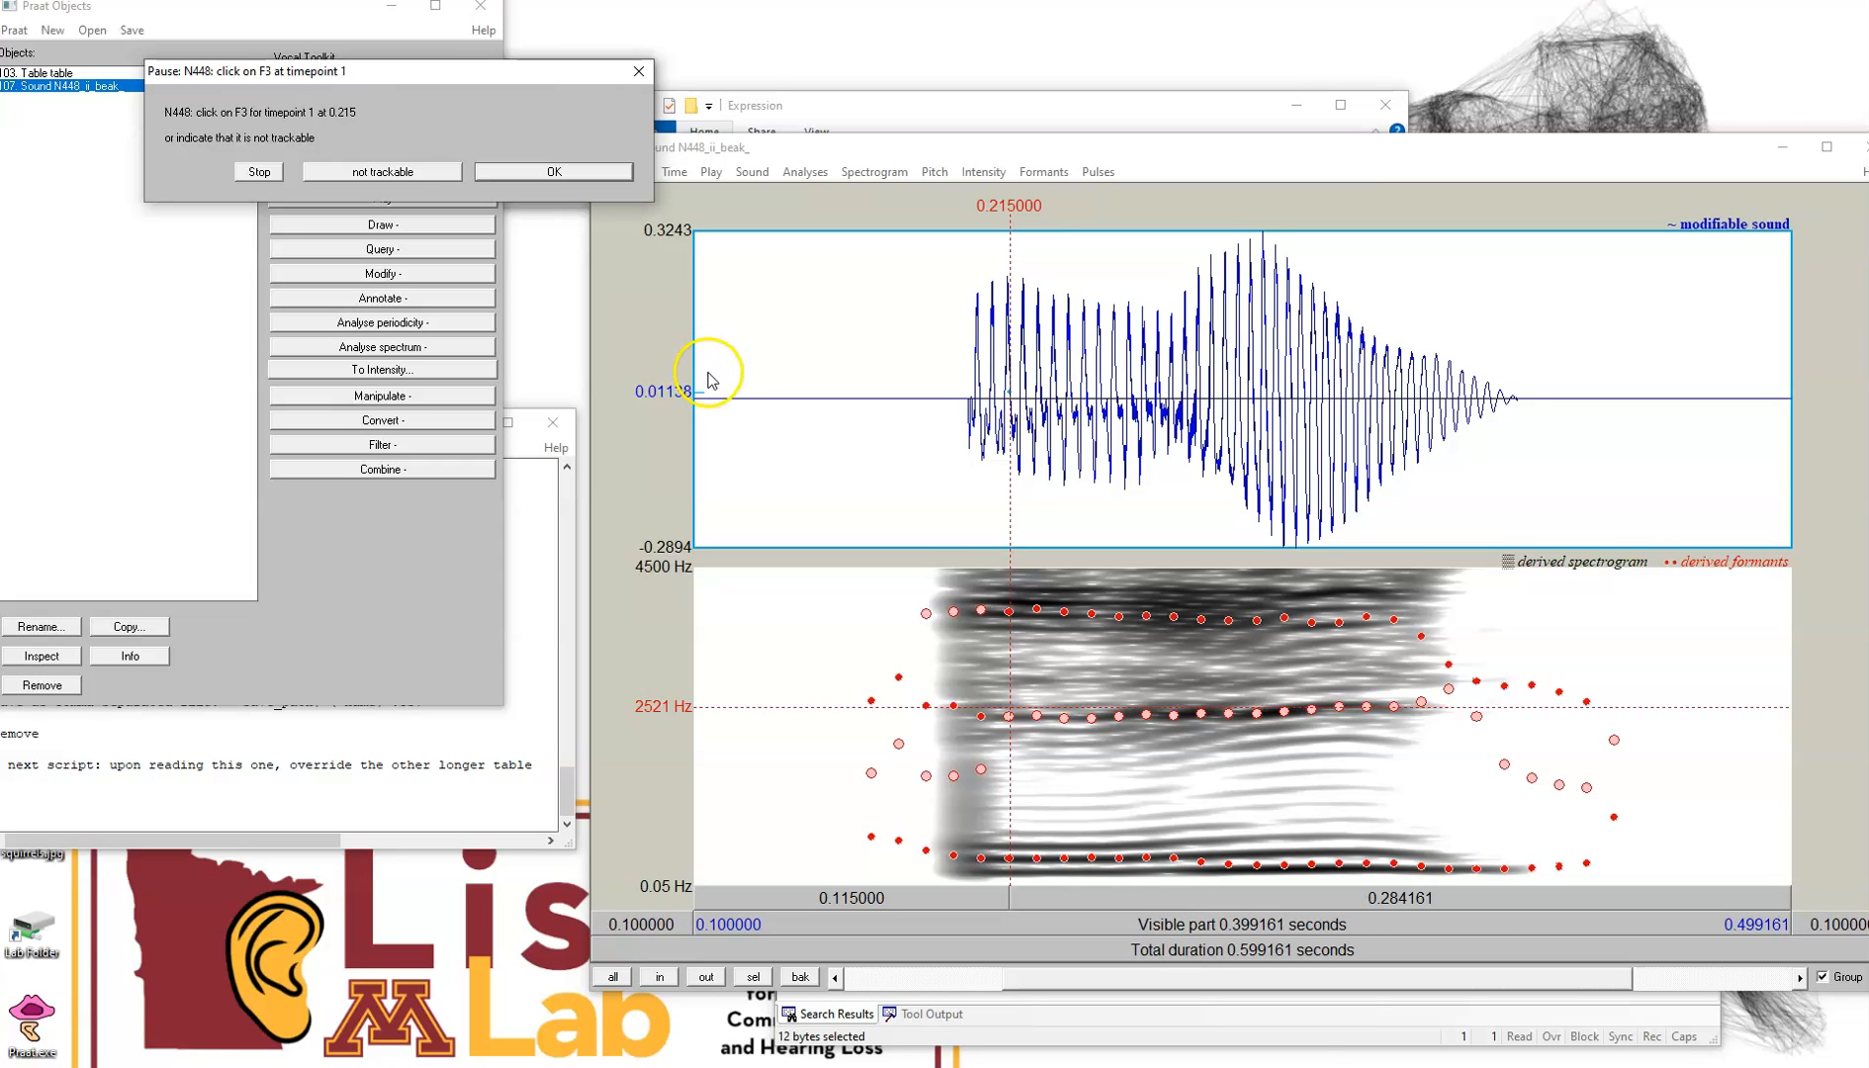
Mark F3 for timepoint 1 at about 0.212 s, around 2940 Hz between the upper formant bands, and confirm
click(1007, 683)
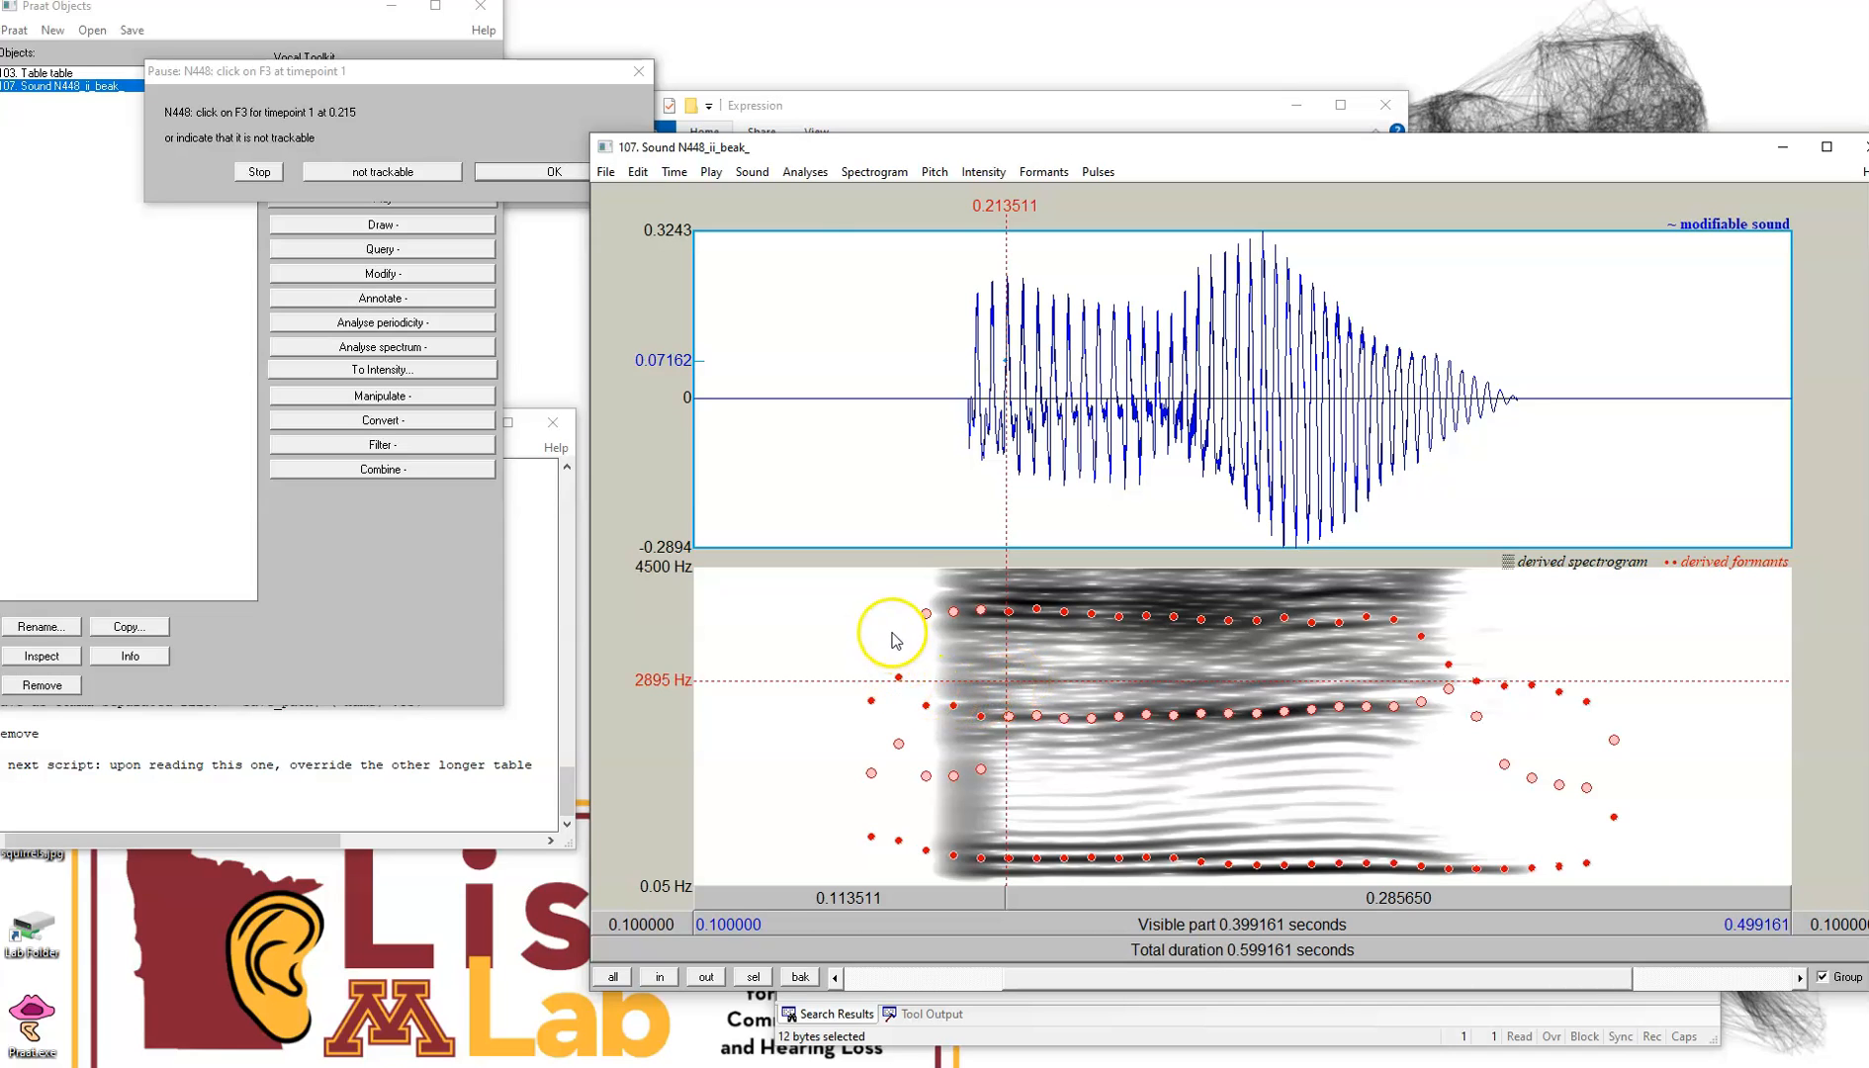
click(825, 619)
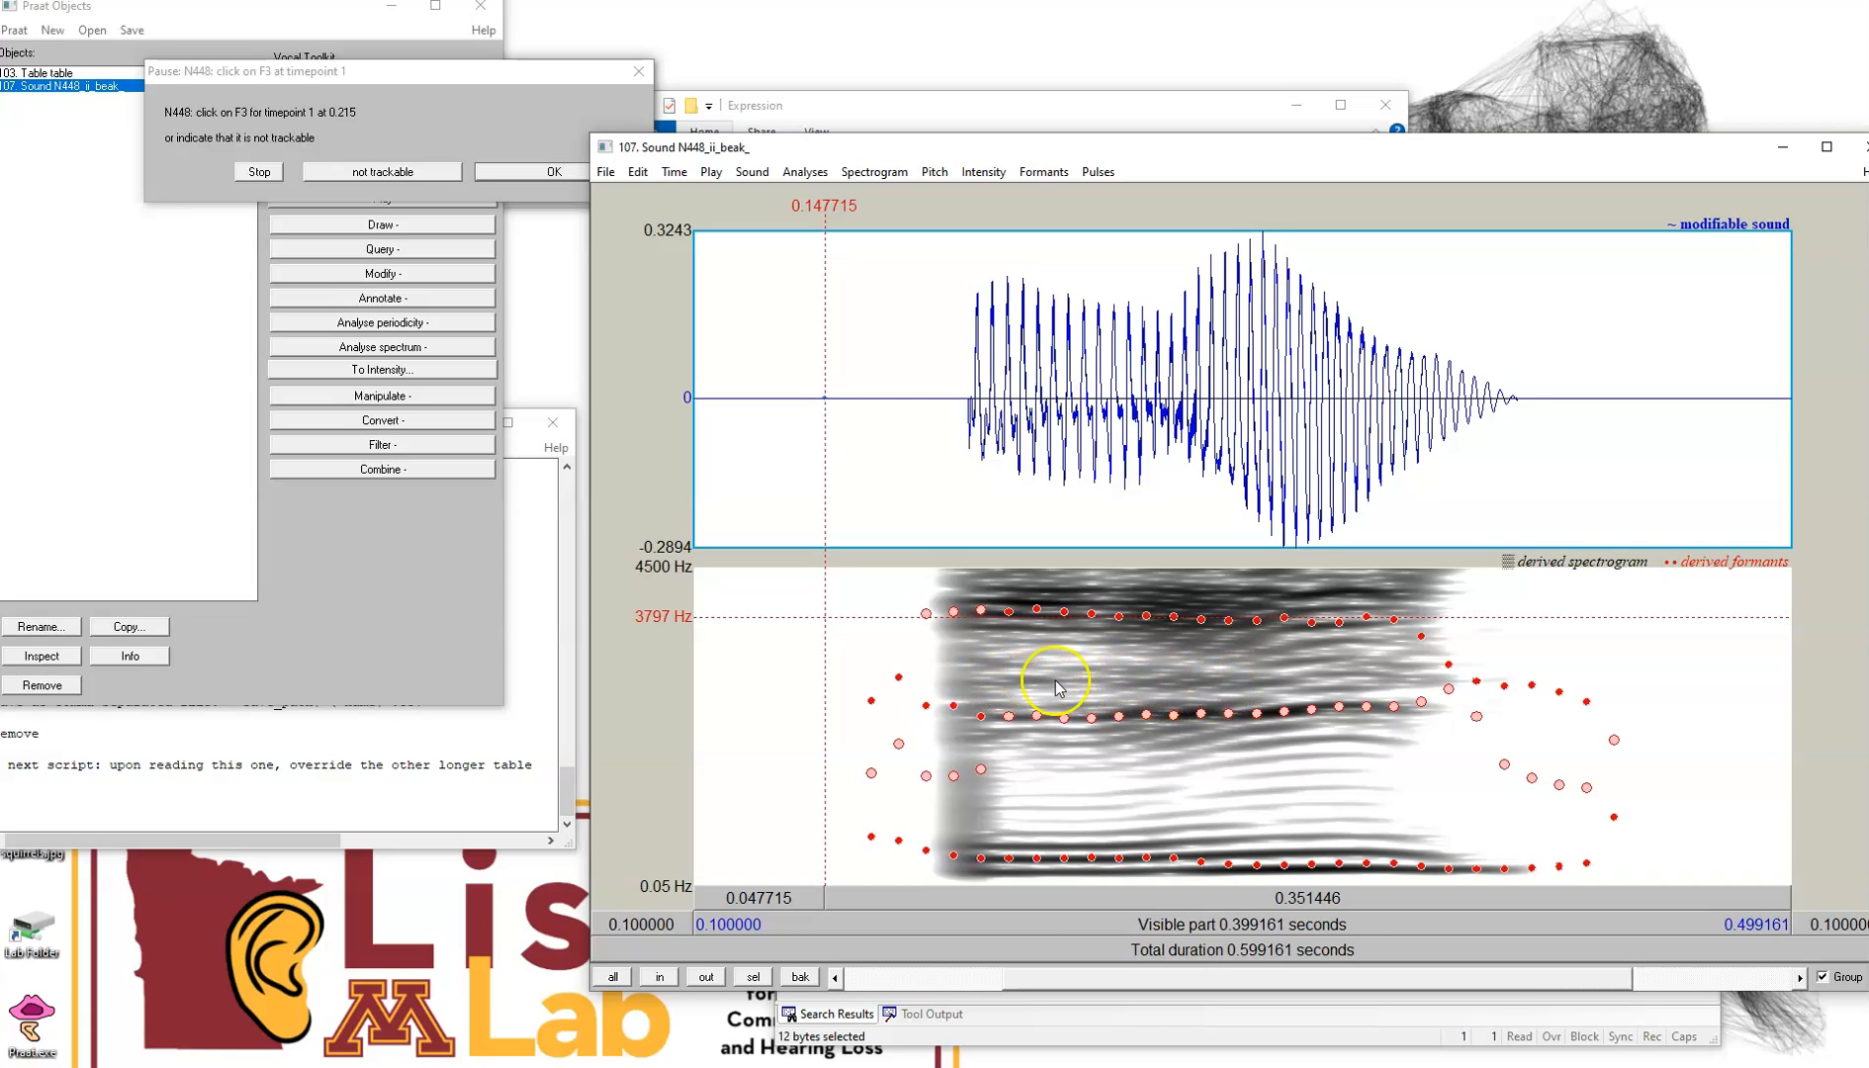
click(996, 680)
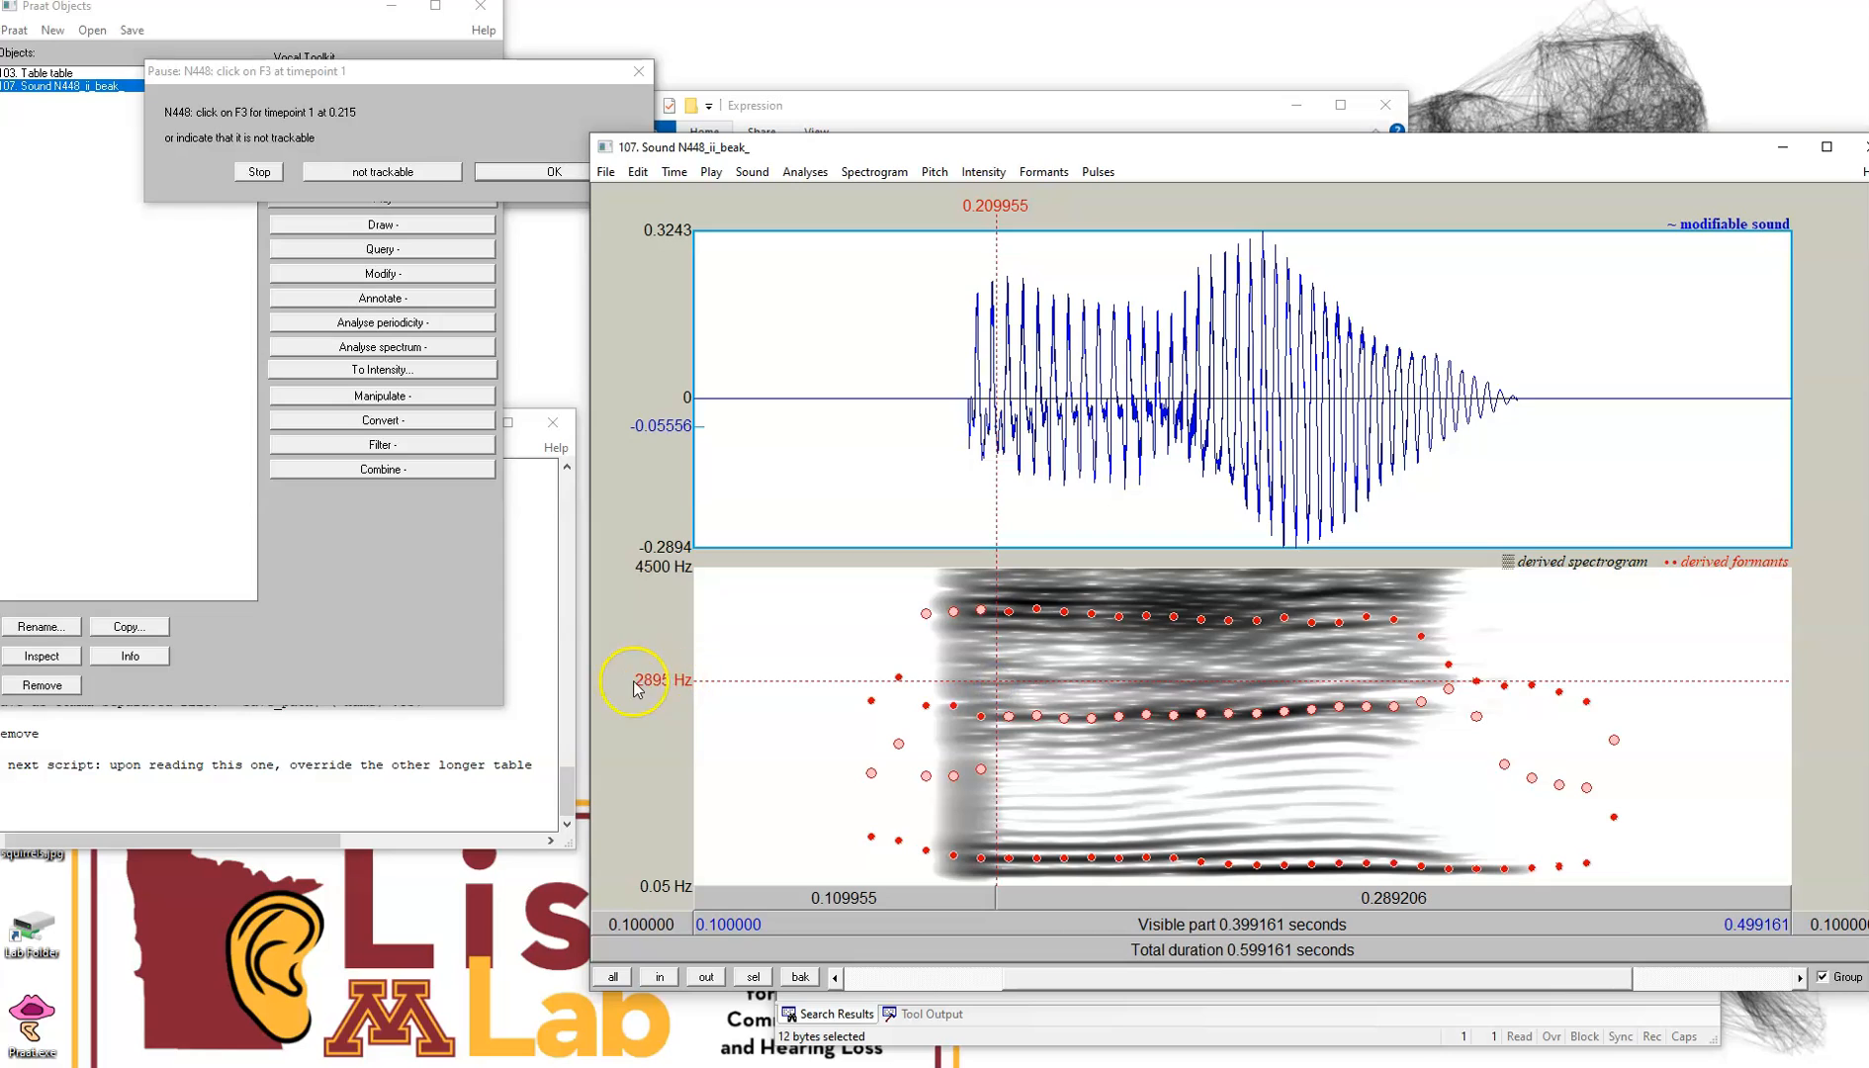
click(1005, 679)
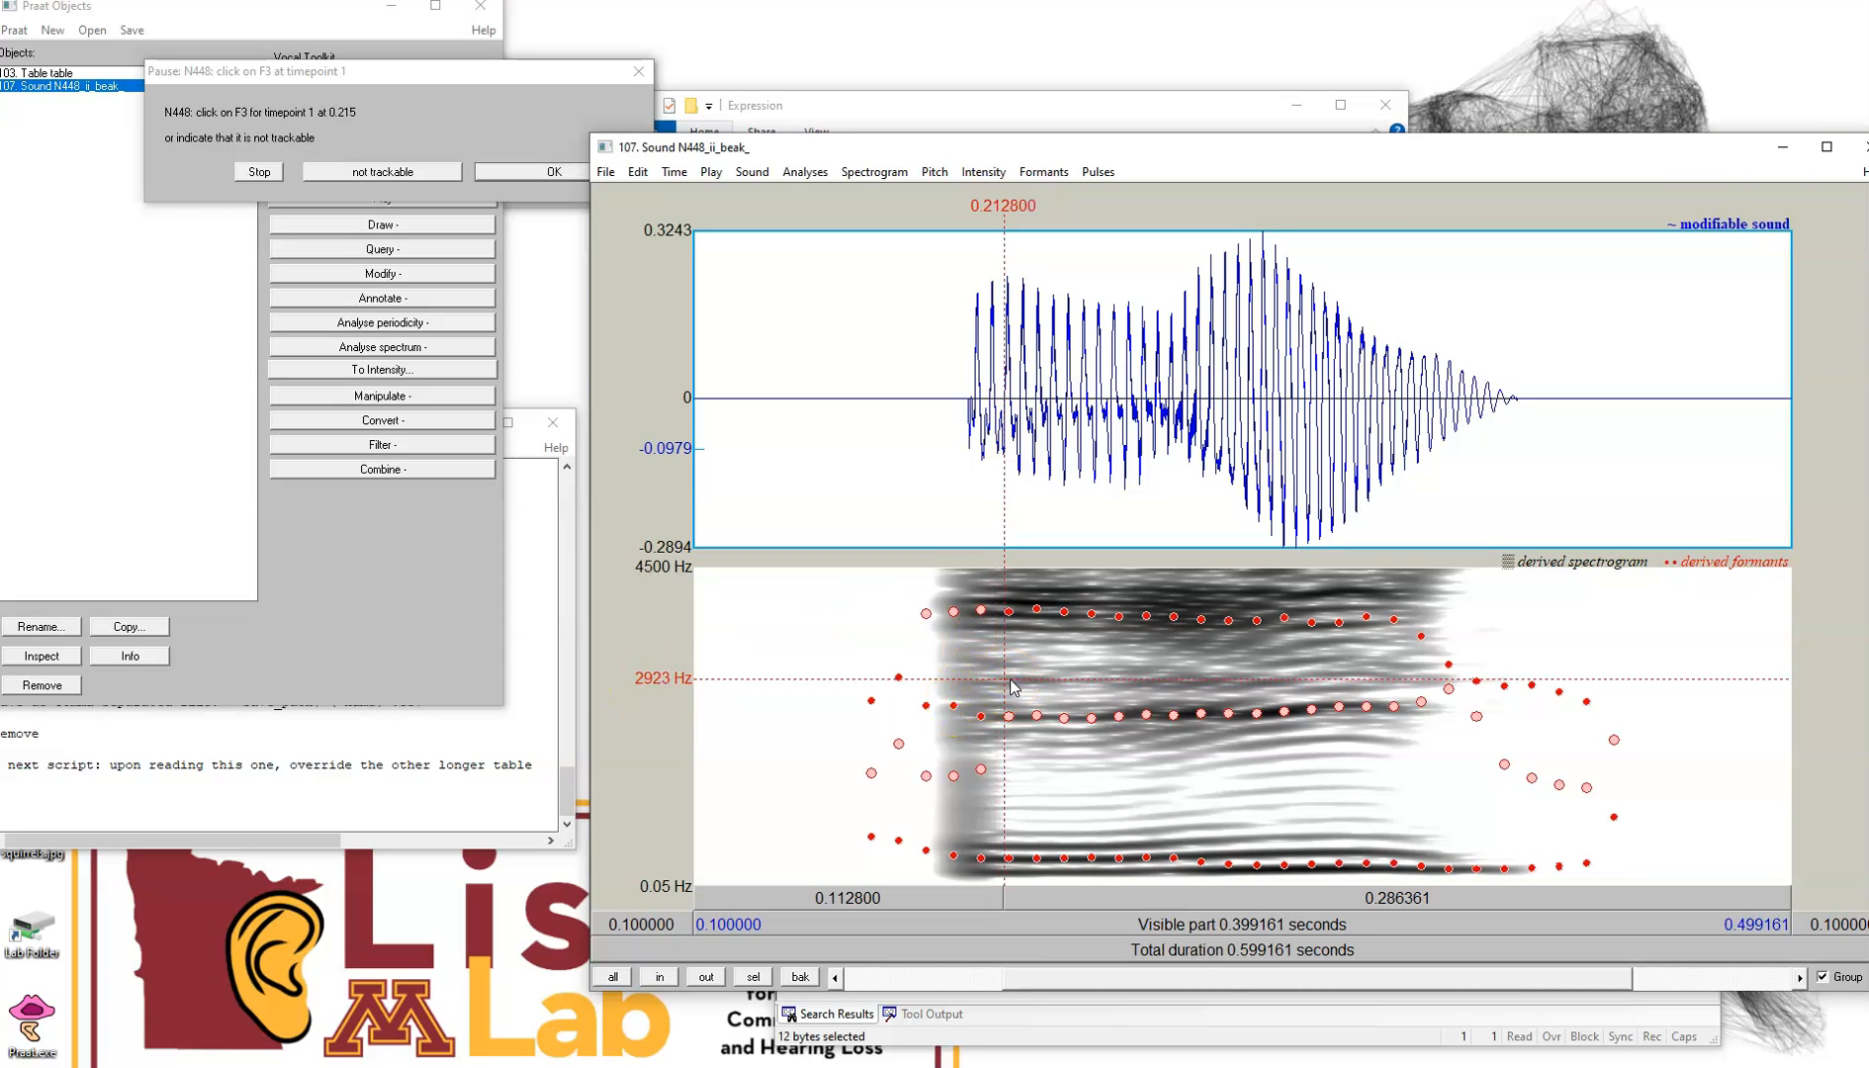
click(550, 173)
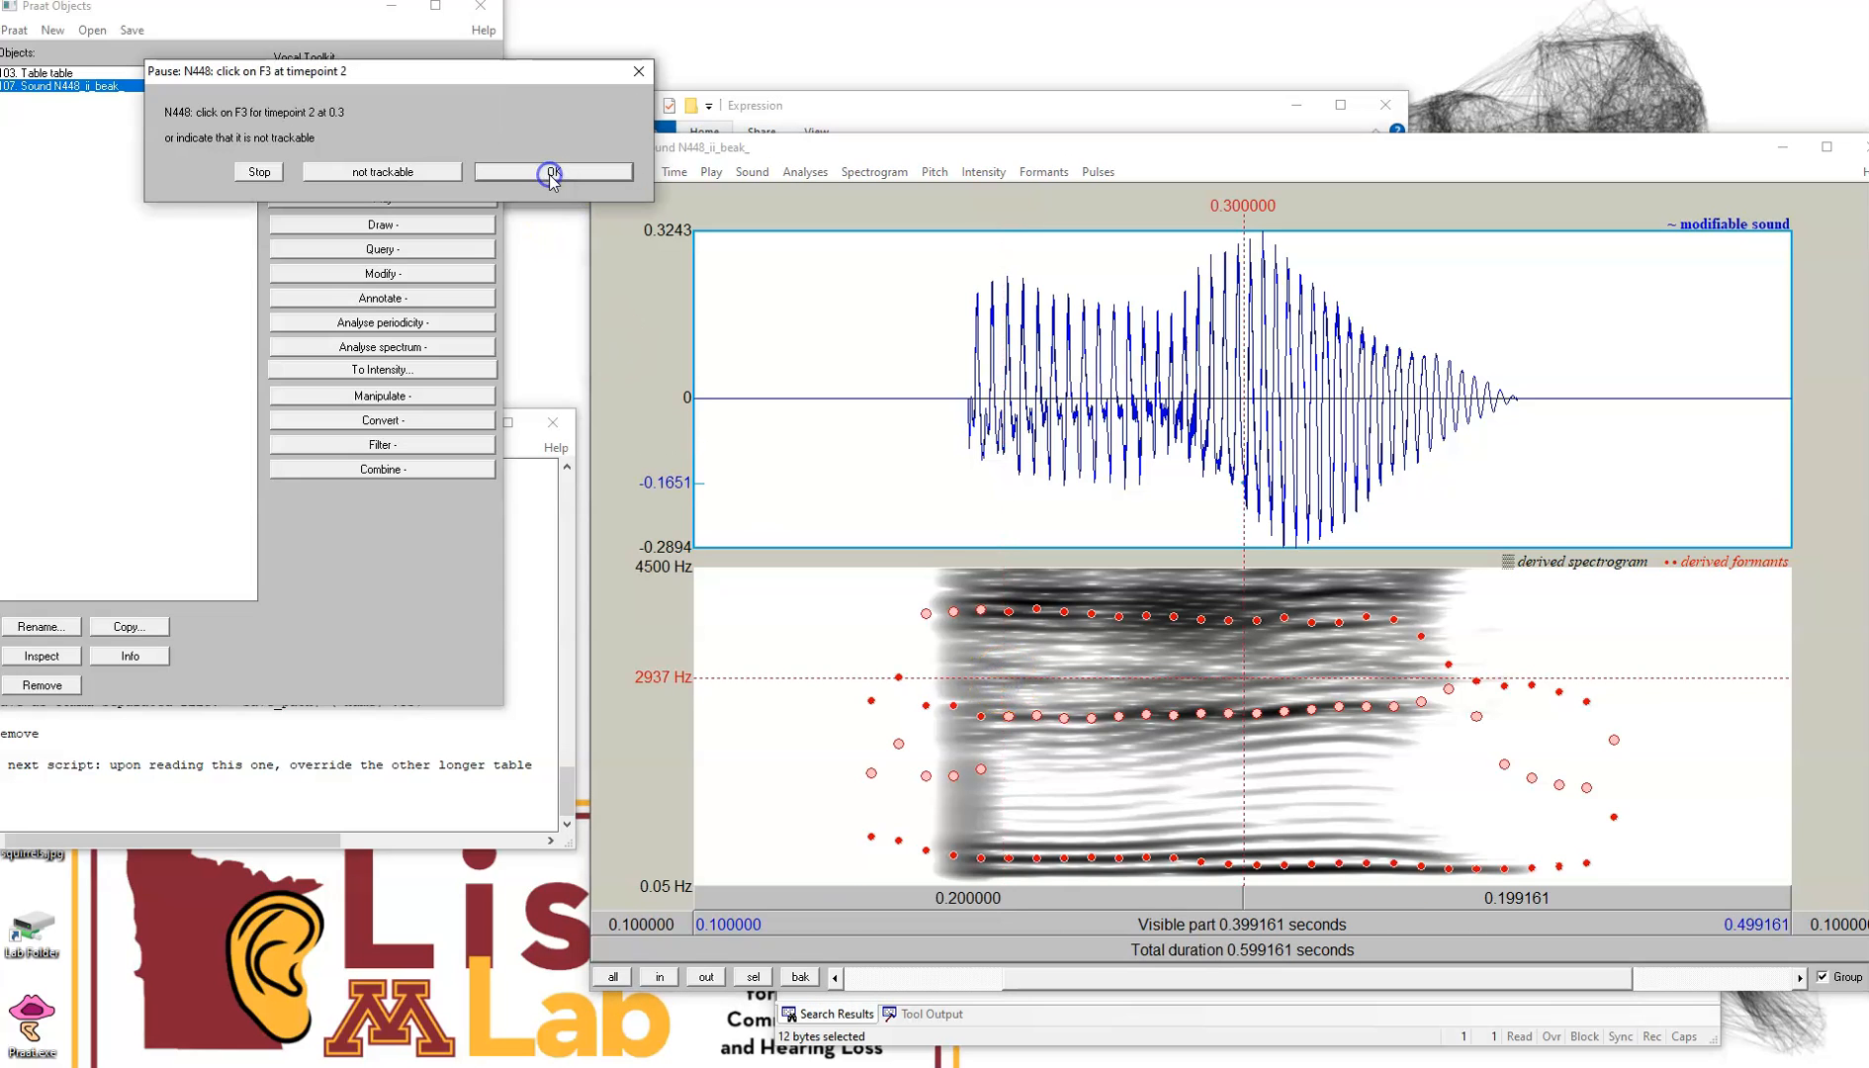
Mark F3 for timepoints 2 and 3 at about 0.298 s and 0.365 s, around 2880–2990 Hz, confirming each
click(1240, 684)
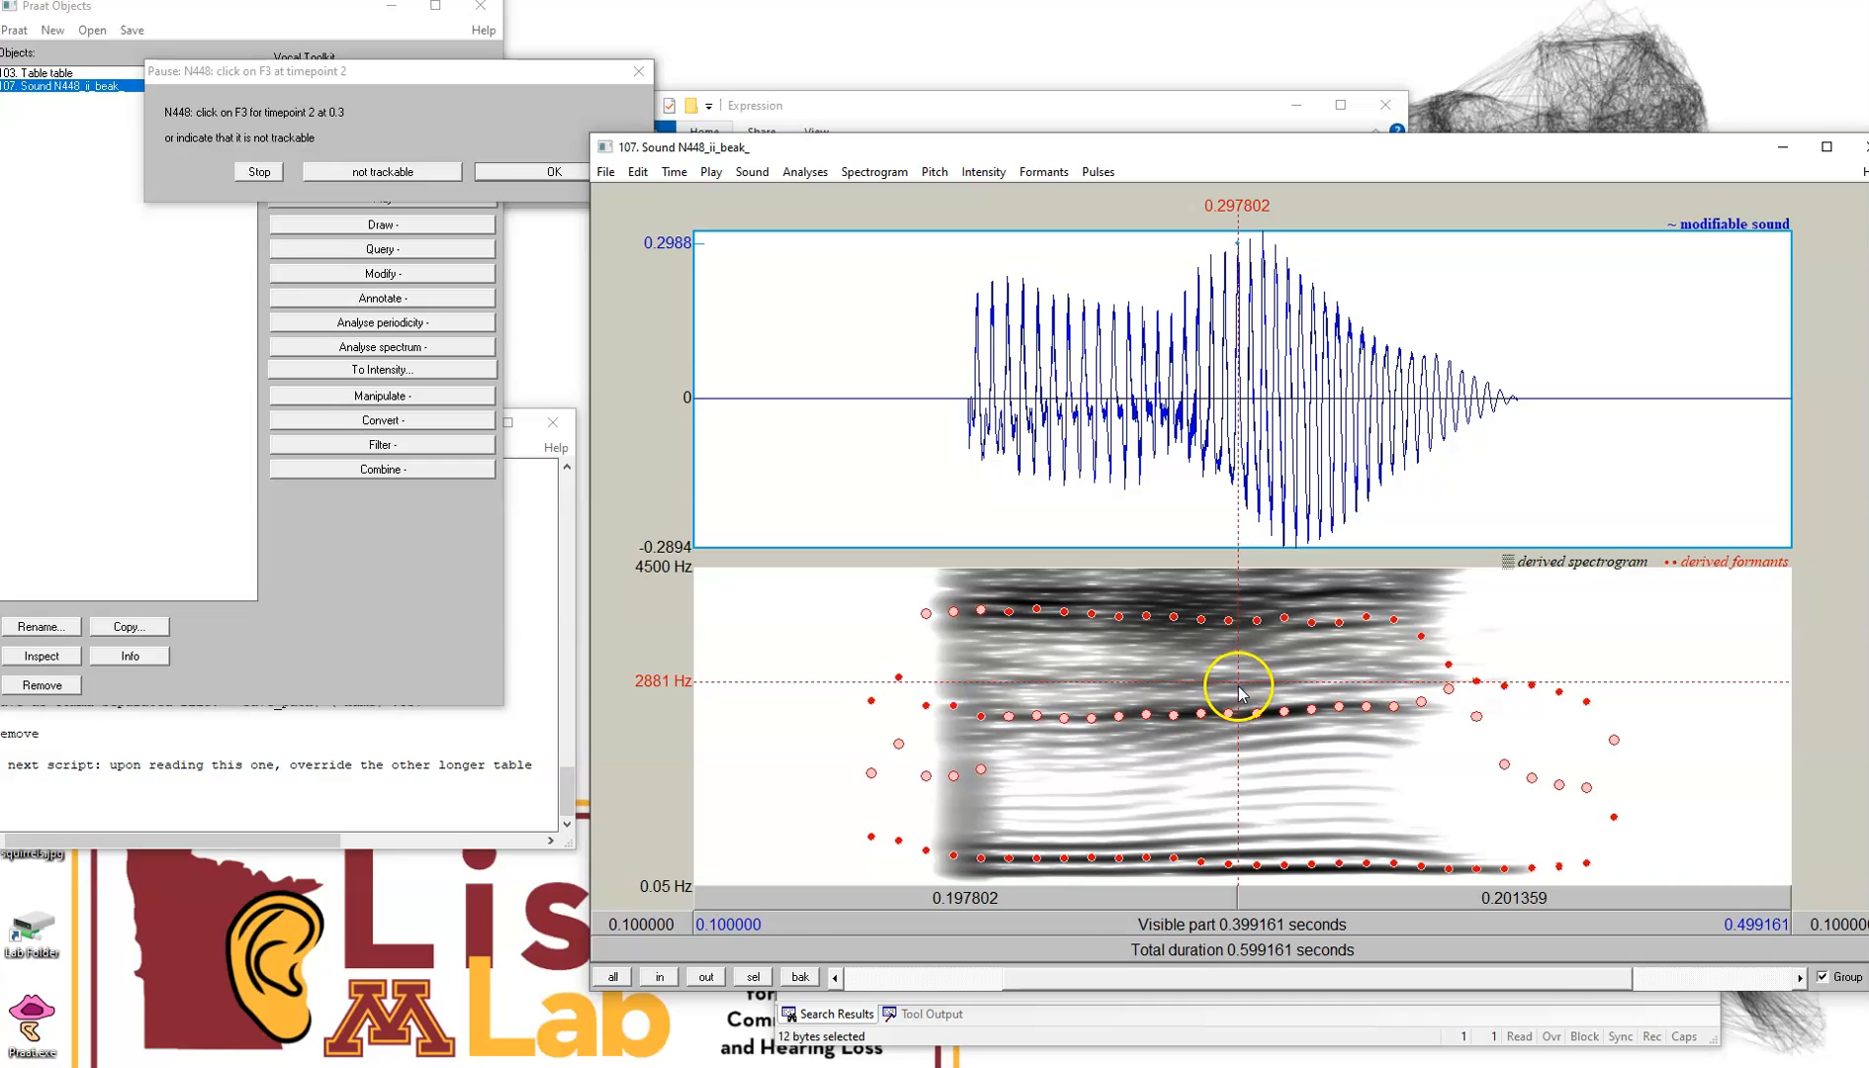
click(514, 173)
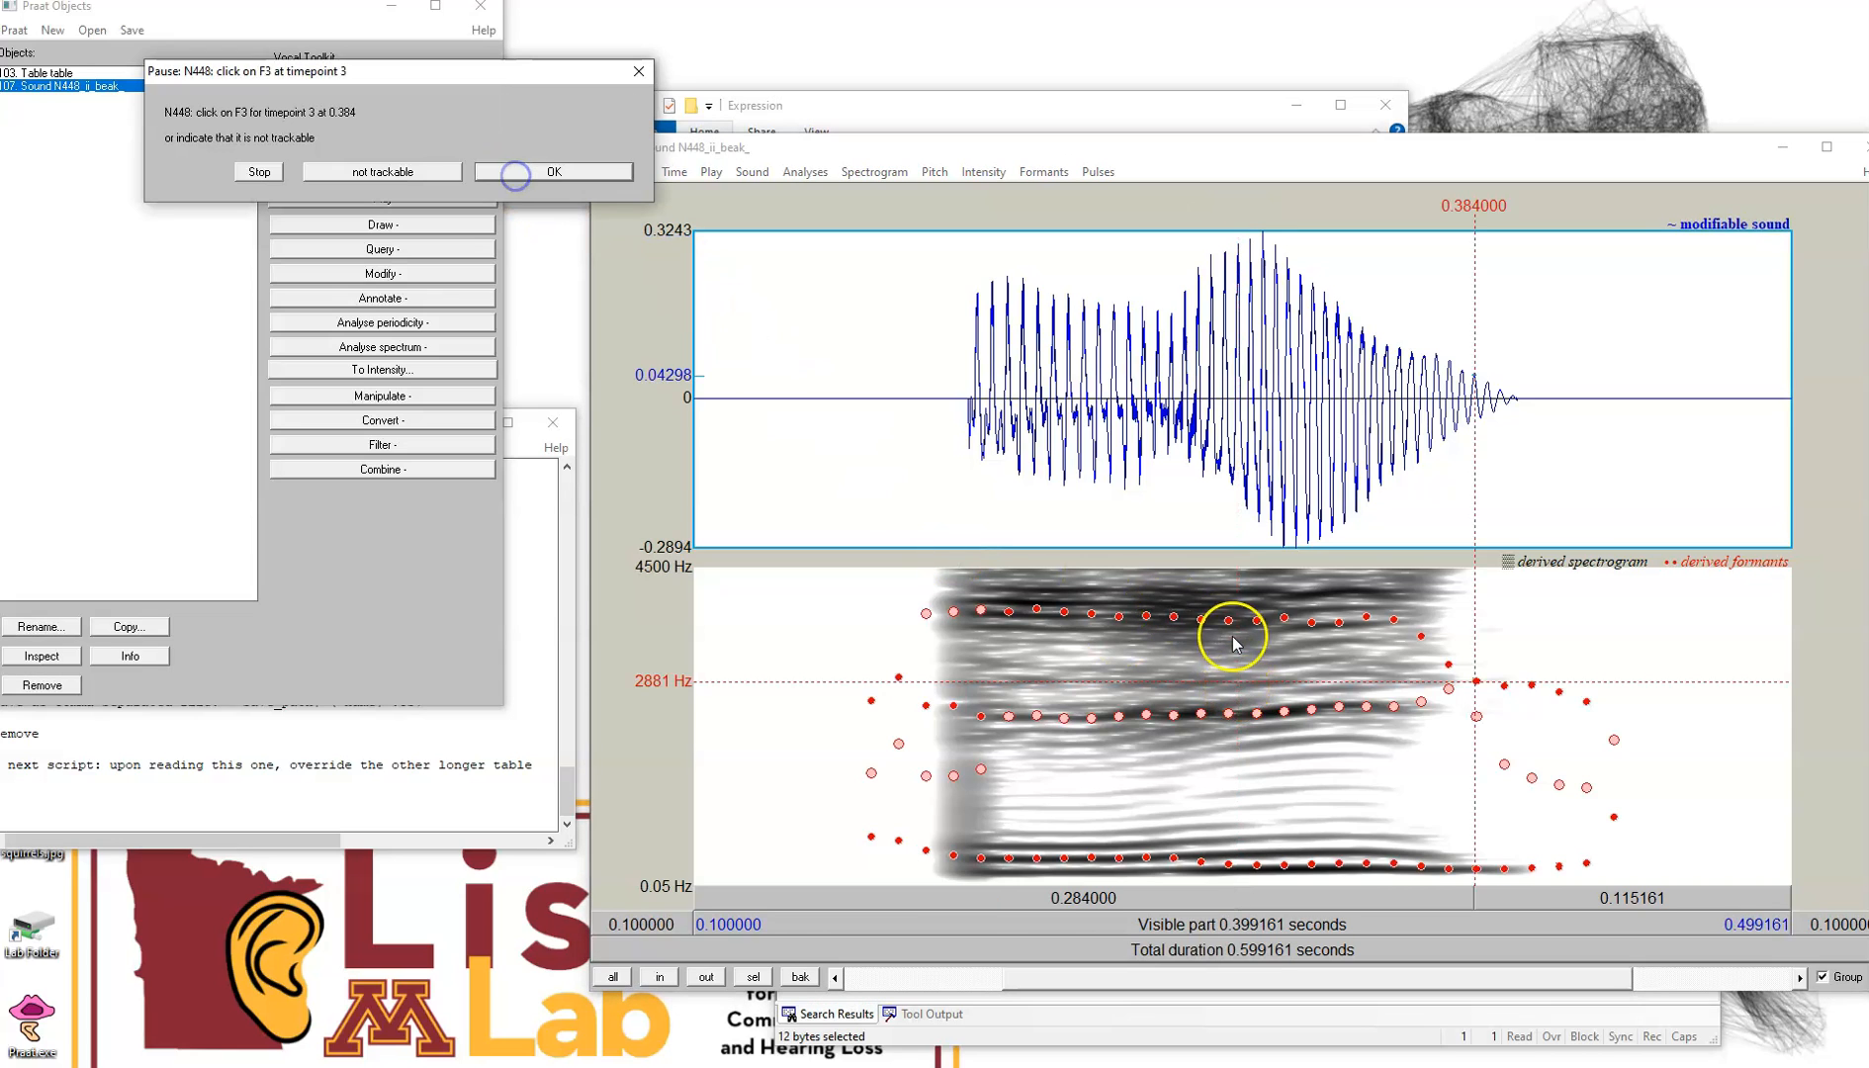
click(1423, 679)
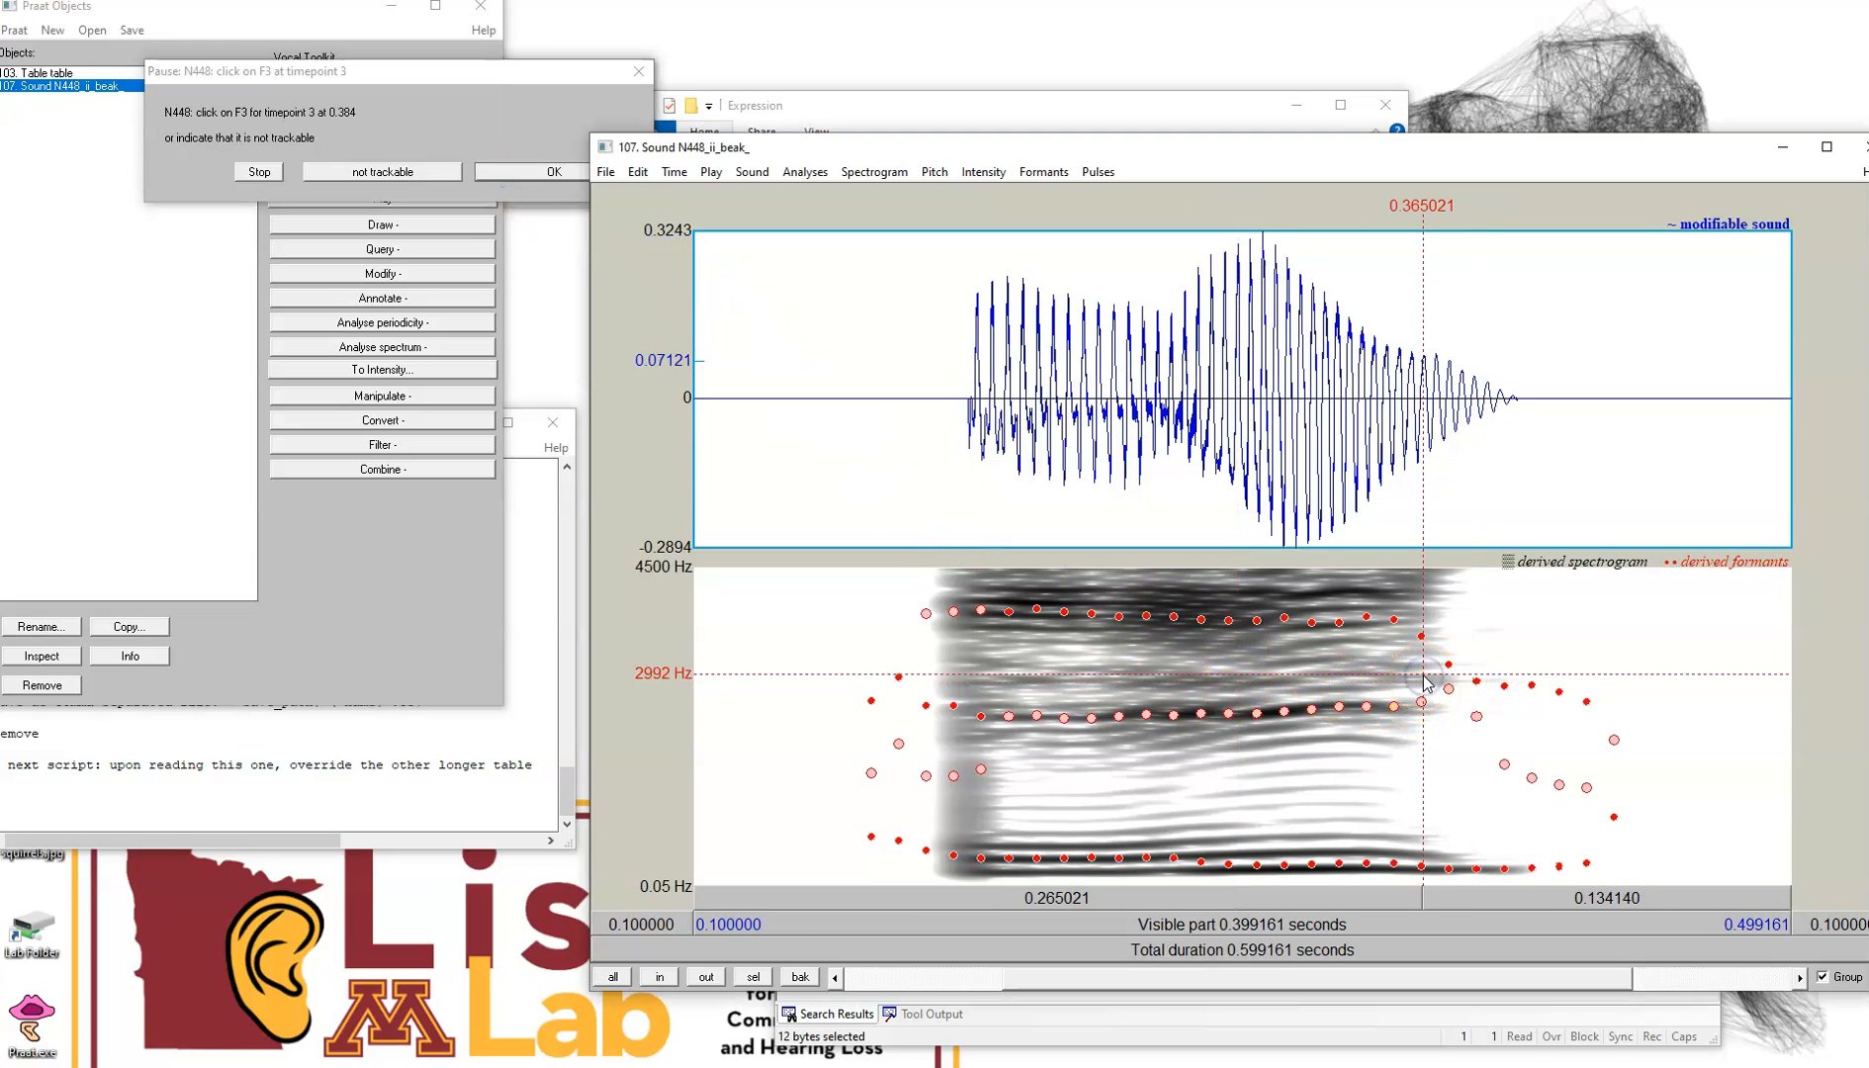
click(502, 175)
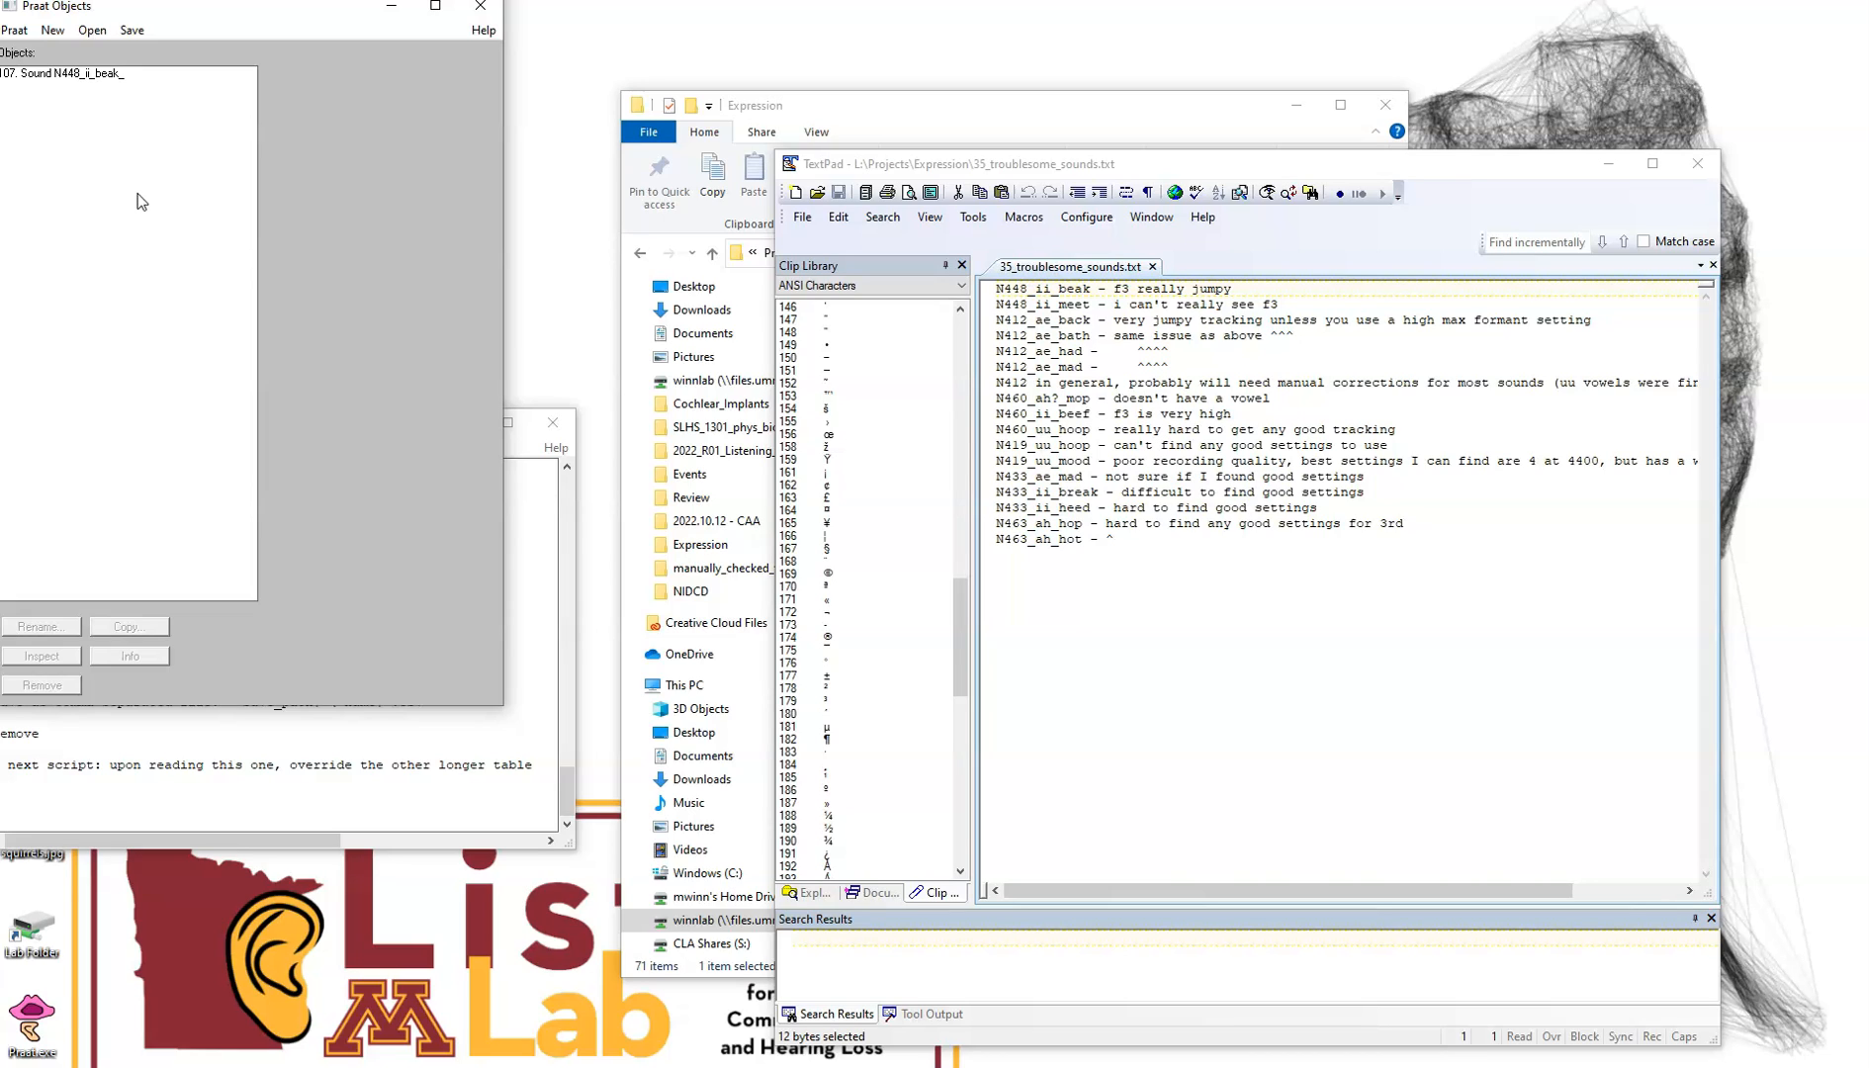
Return to the tracking script and run it again to open the talker and word settings dialog
click(141, 134)
click(803, 104)
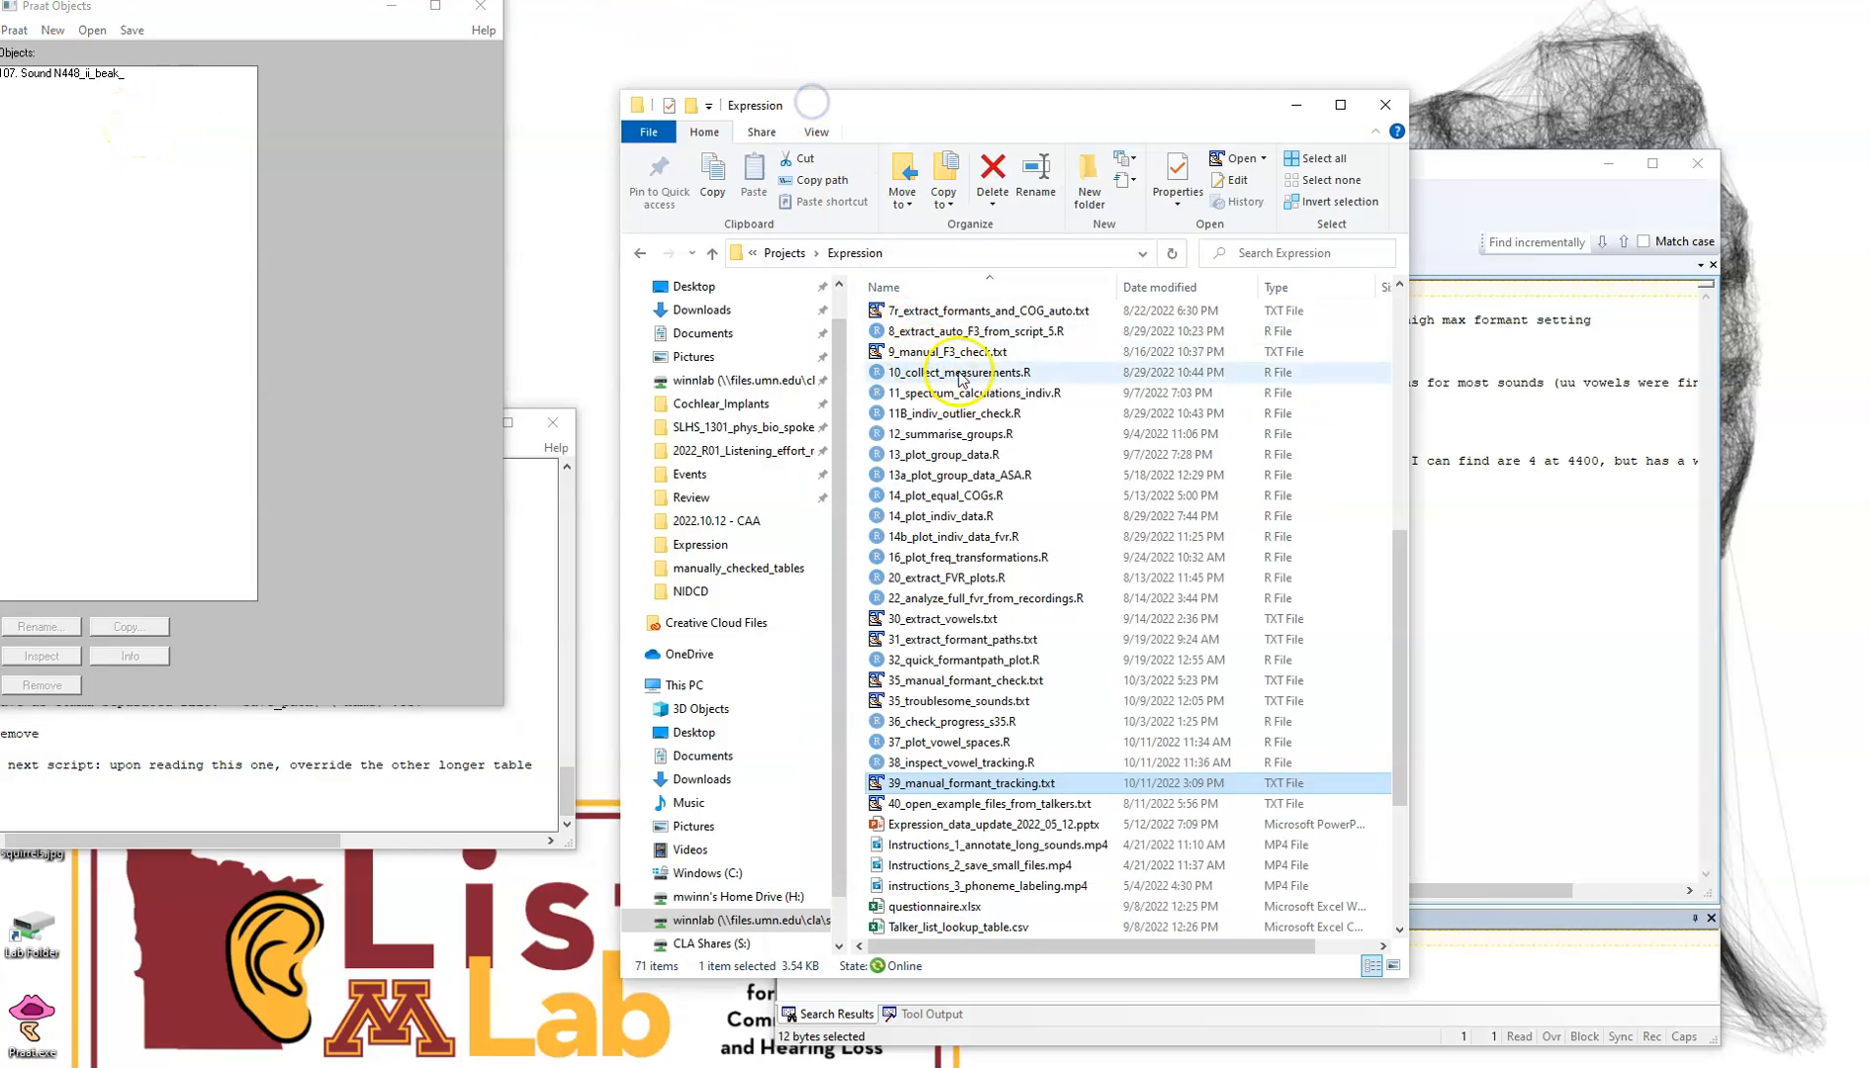
click(1551, 532)
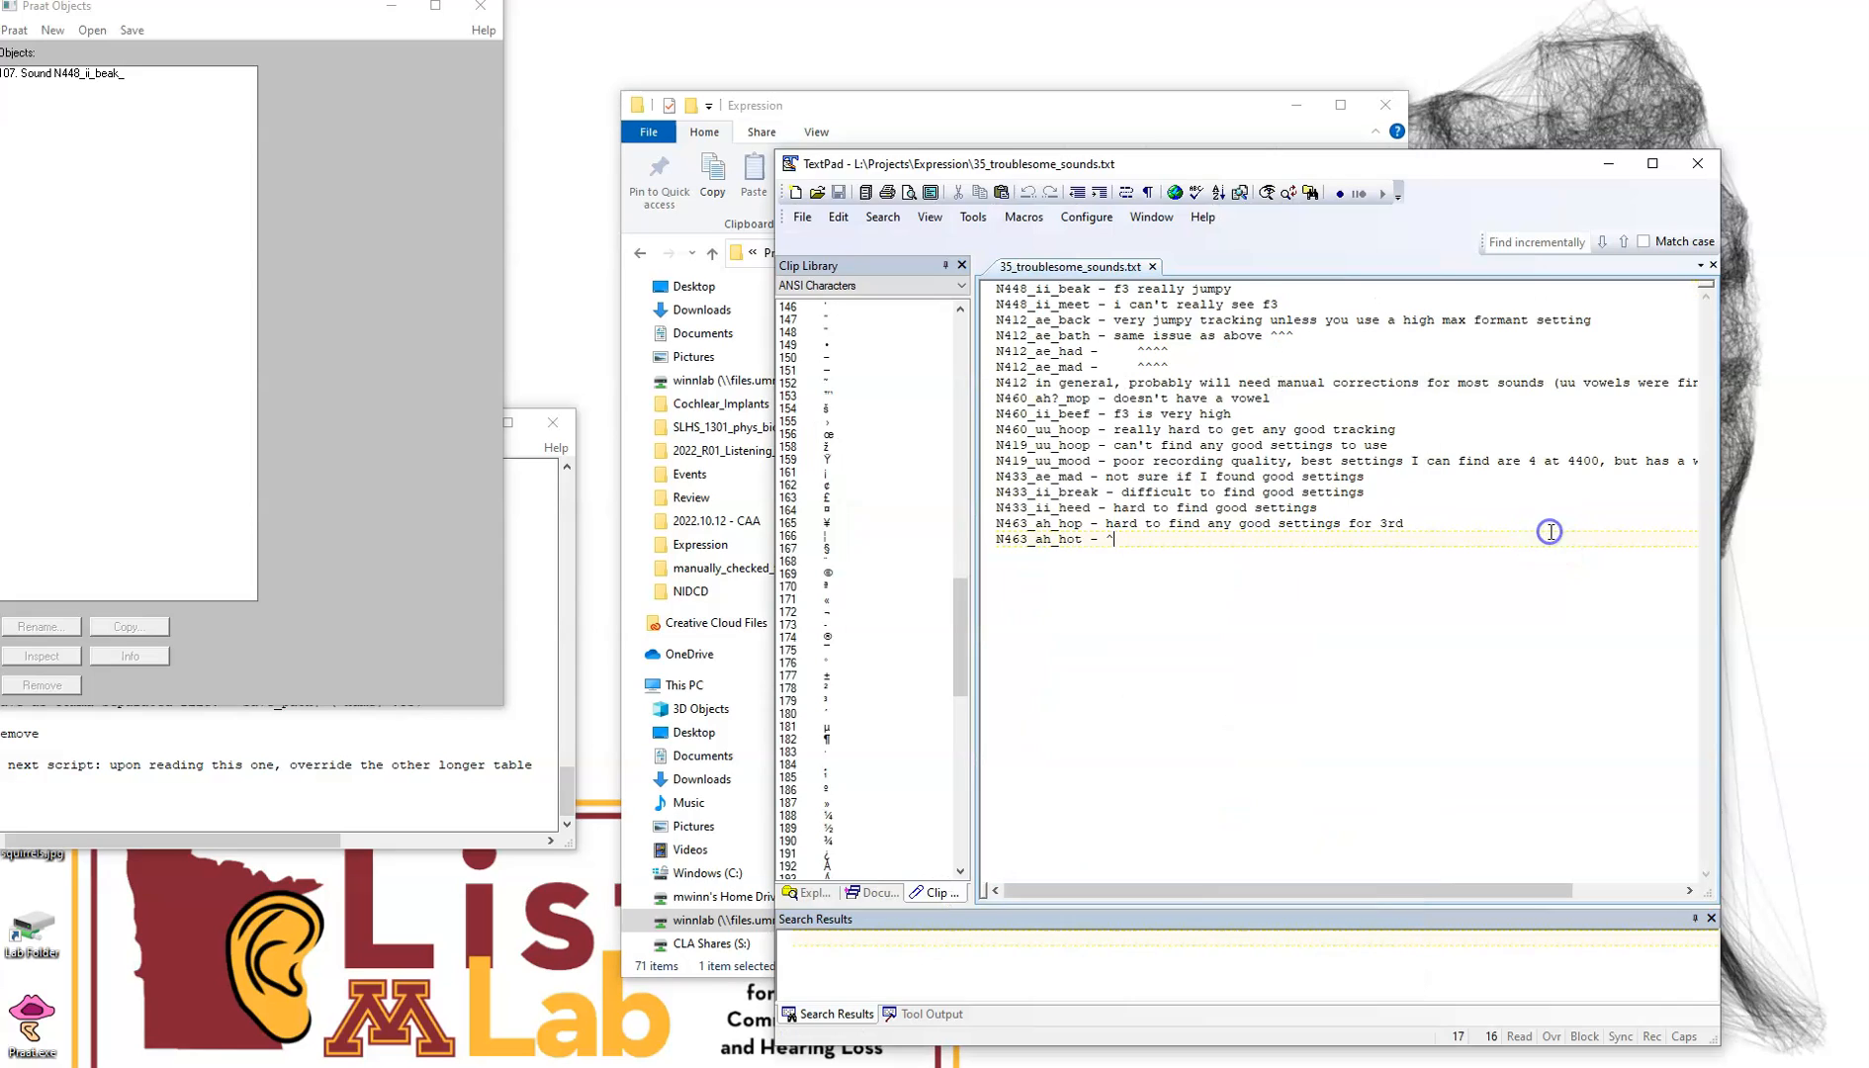
click(461, 777)
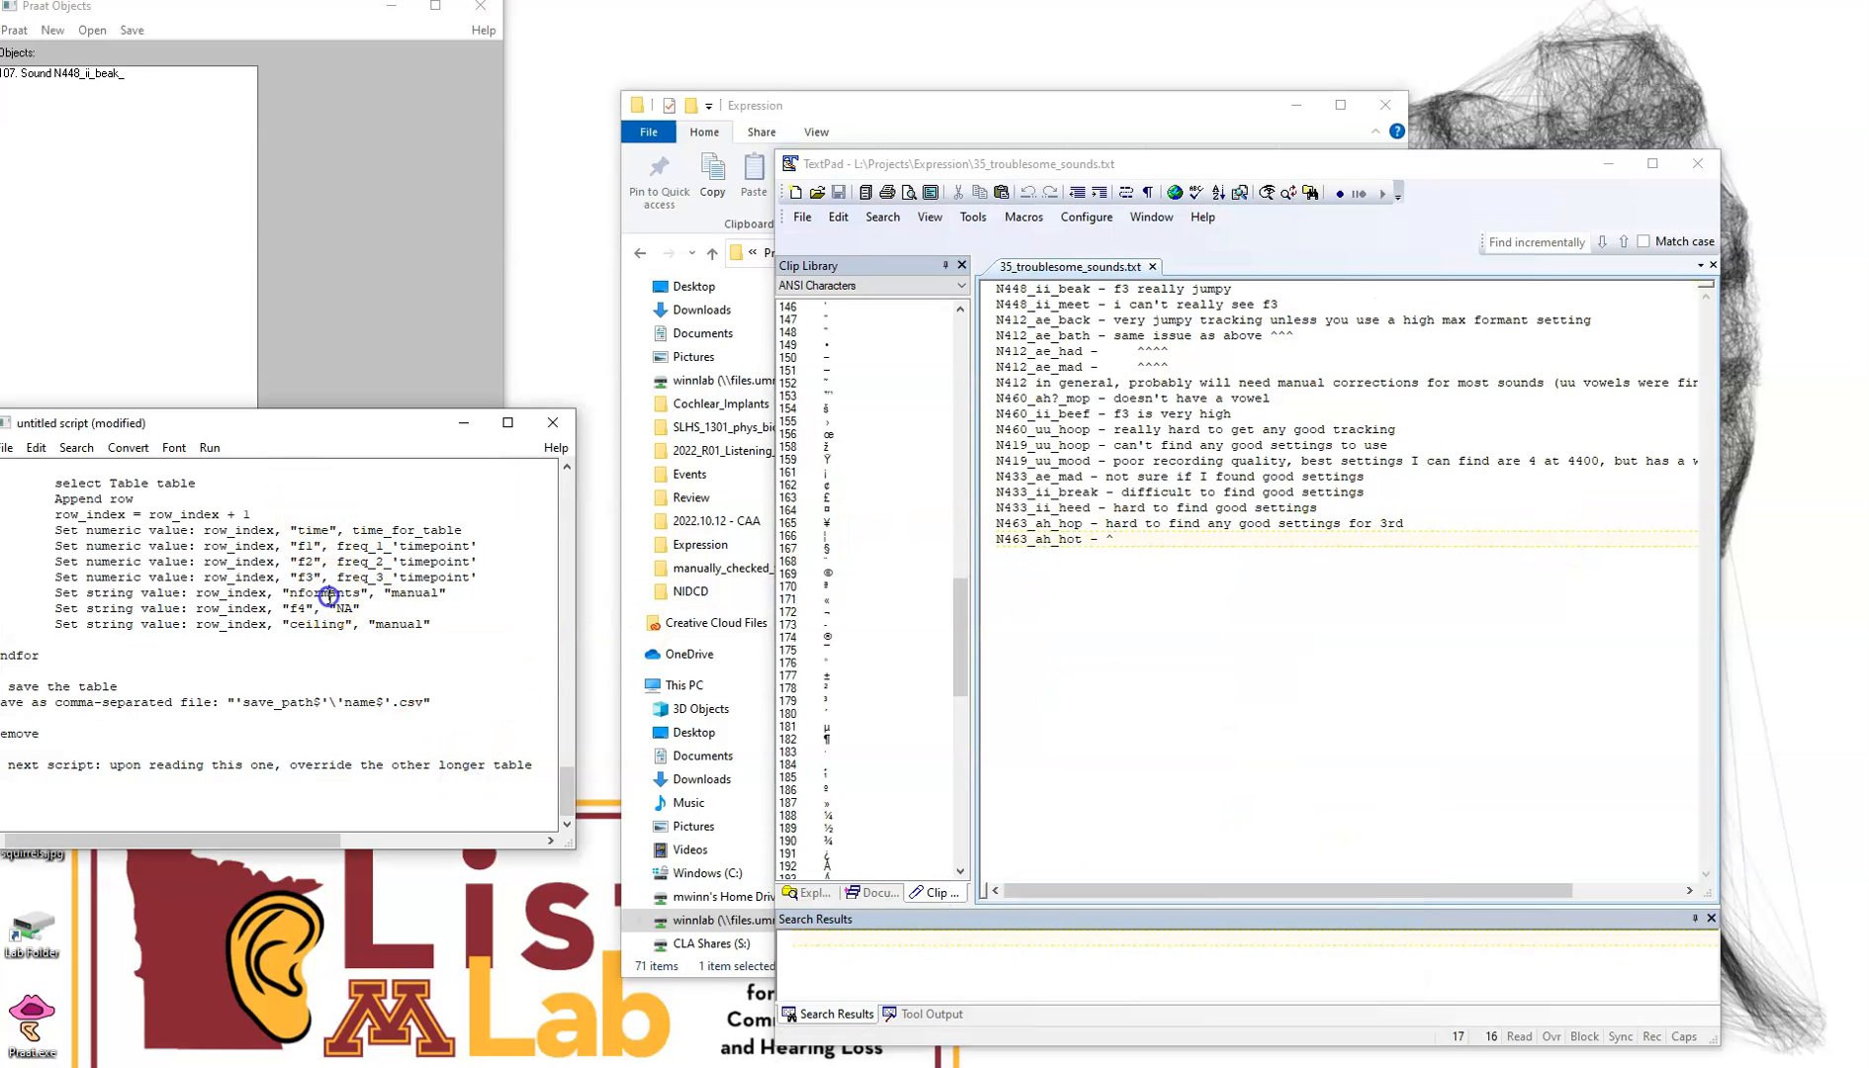
key(ctrl+r)
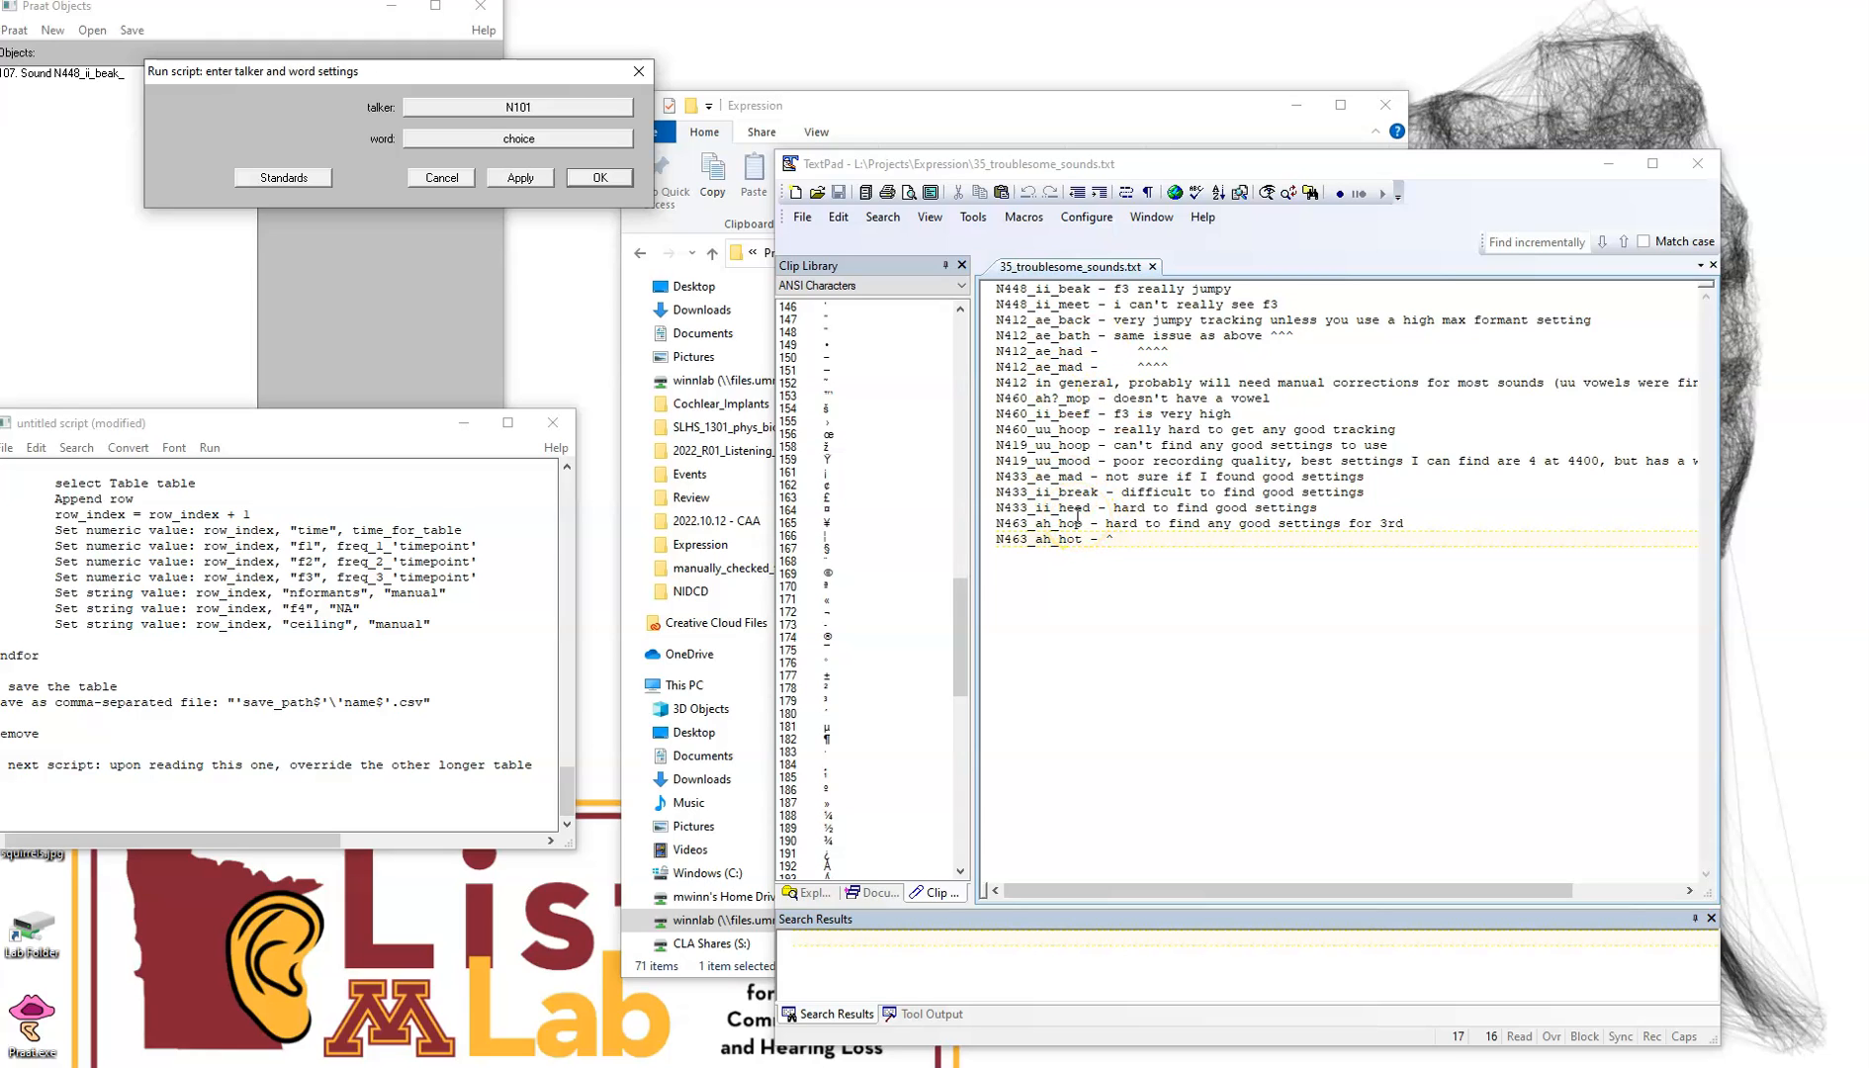
Prefix the N448_ii_beak line in 35_troublesome_sounds.txt with "done -" and save the file
click(1180, 550)
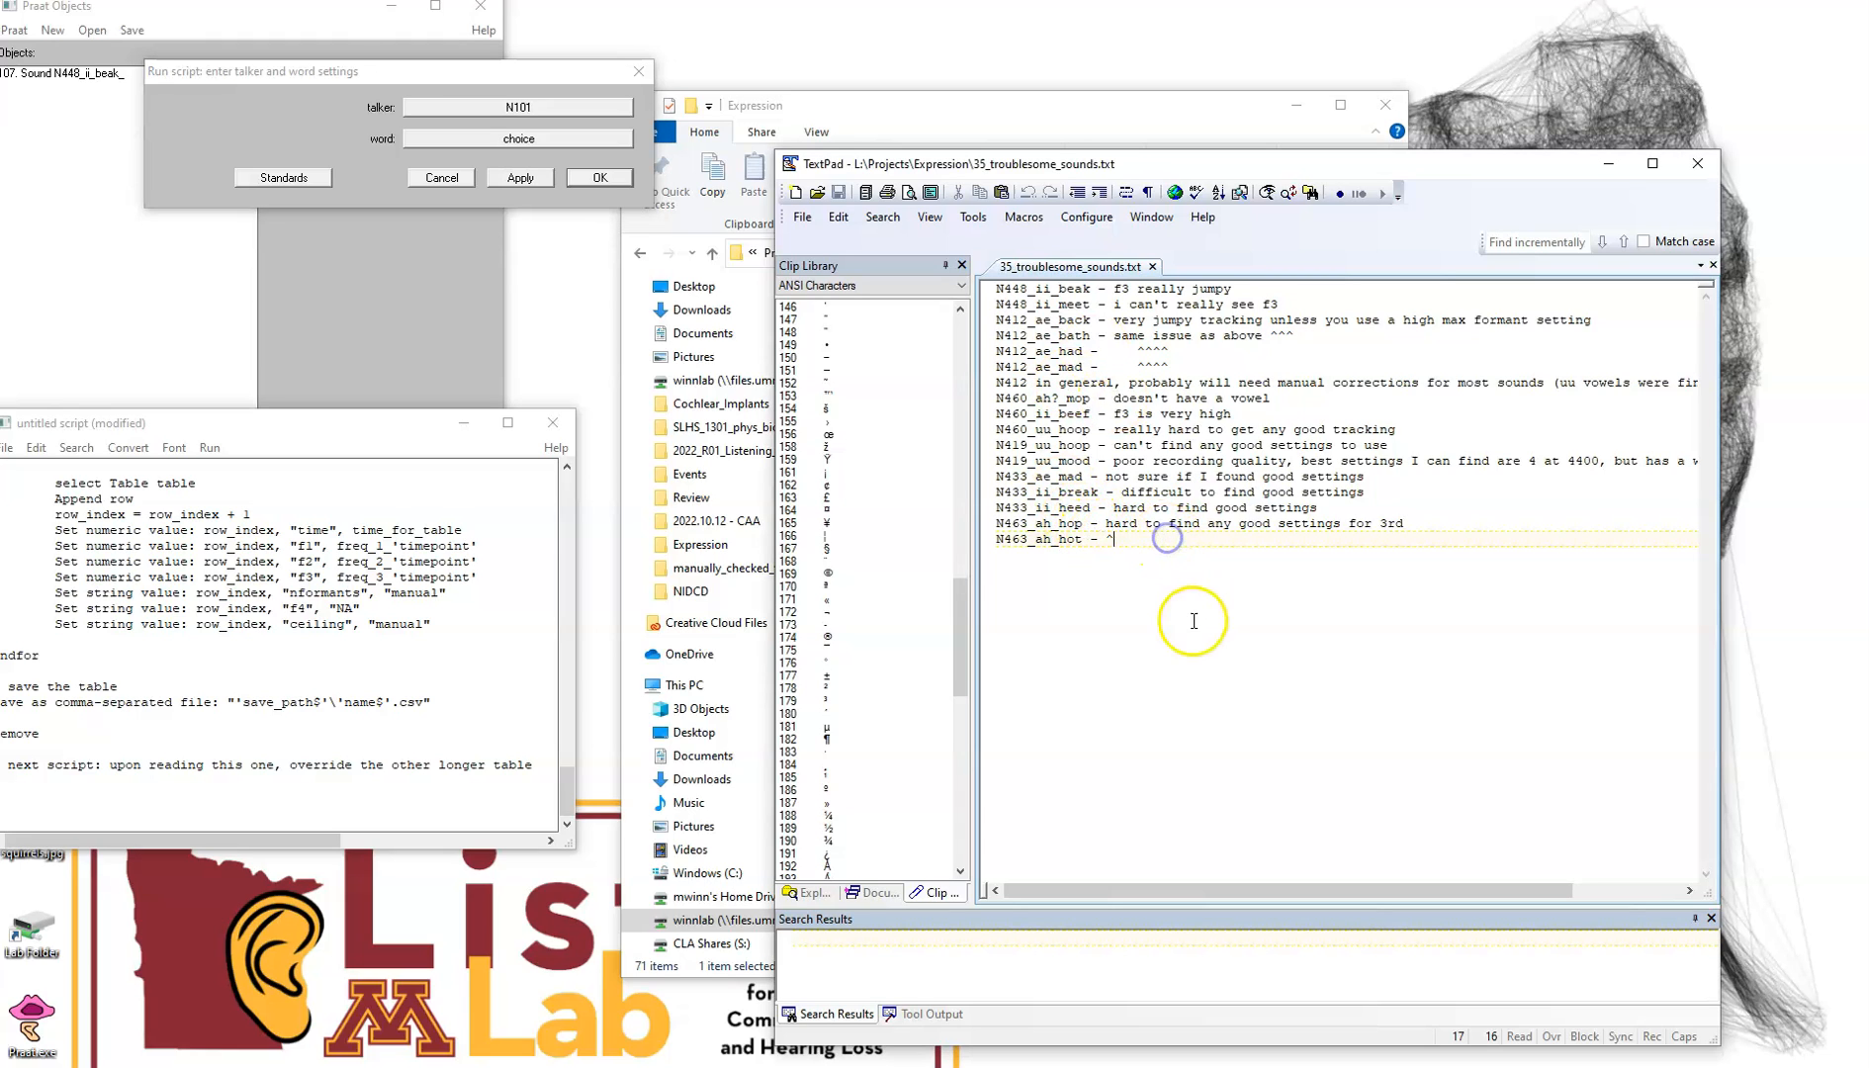
click(997, 289)
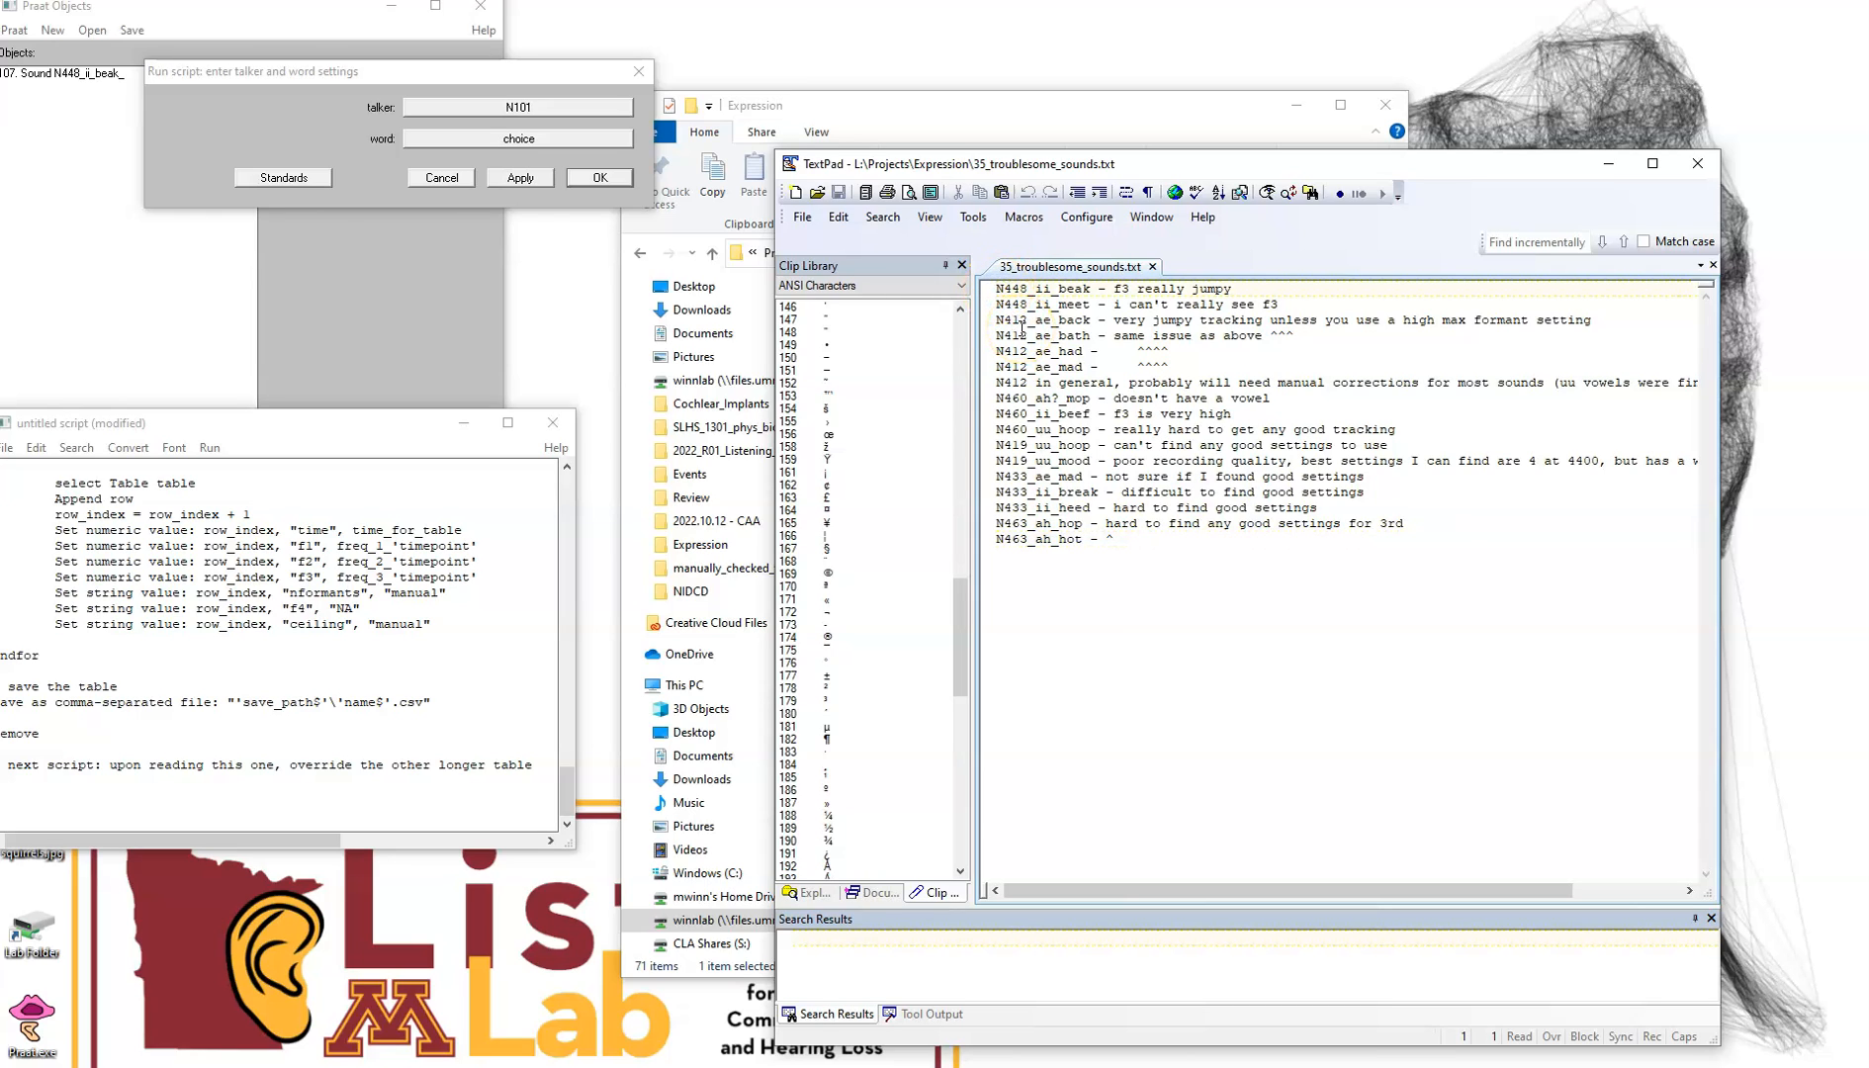
text(done -)
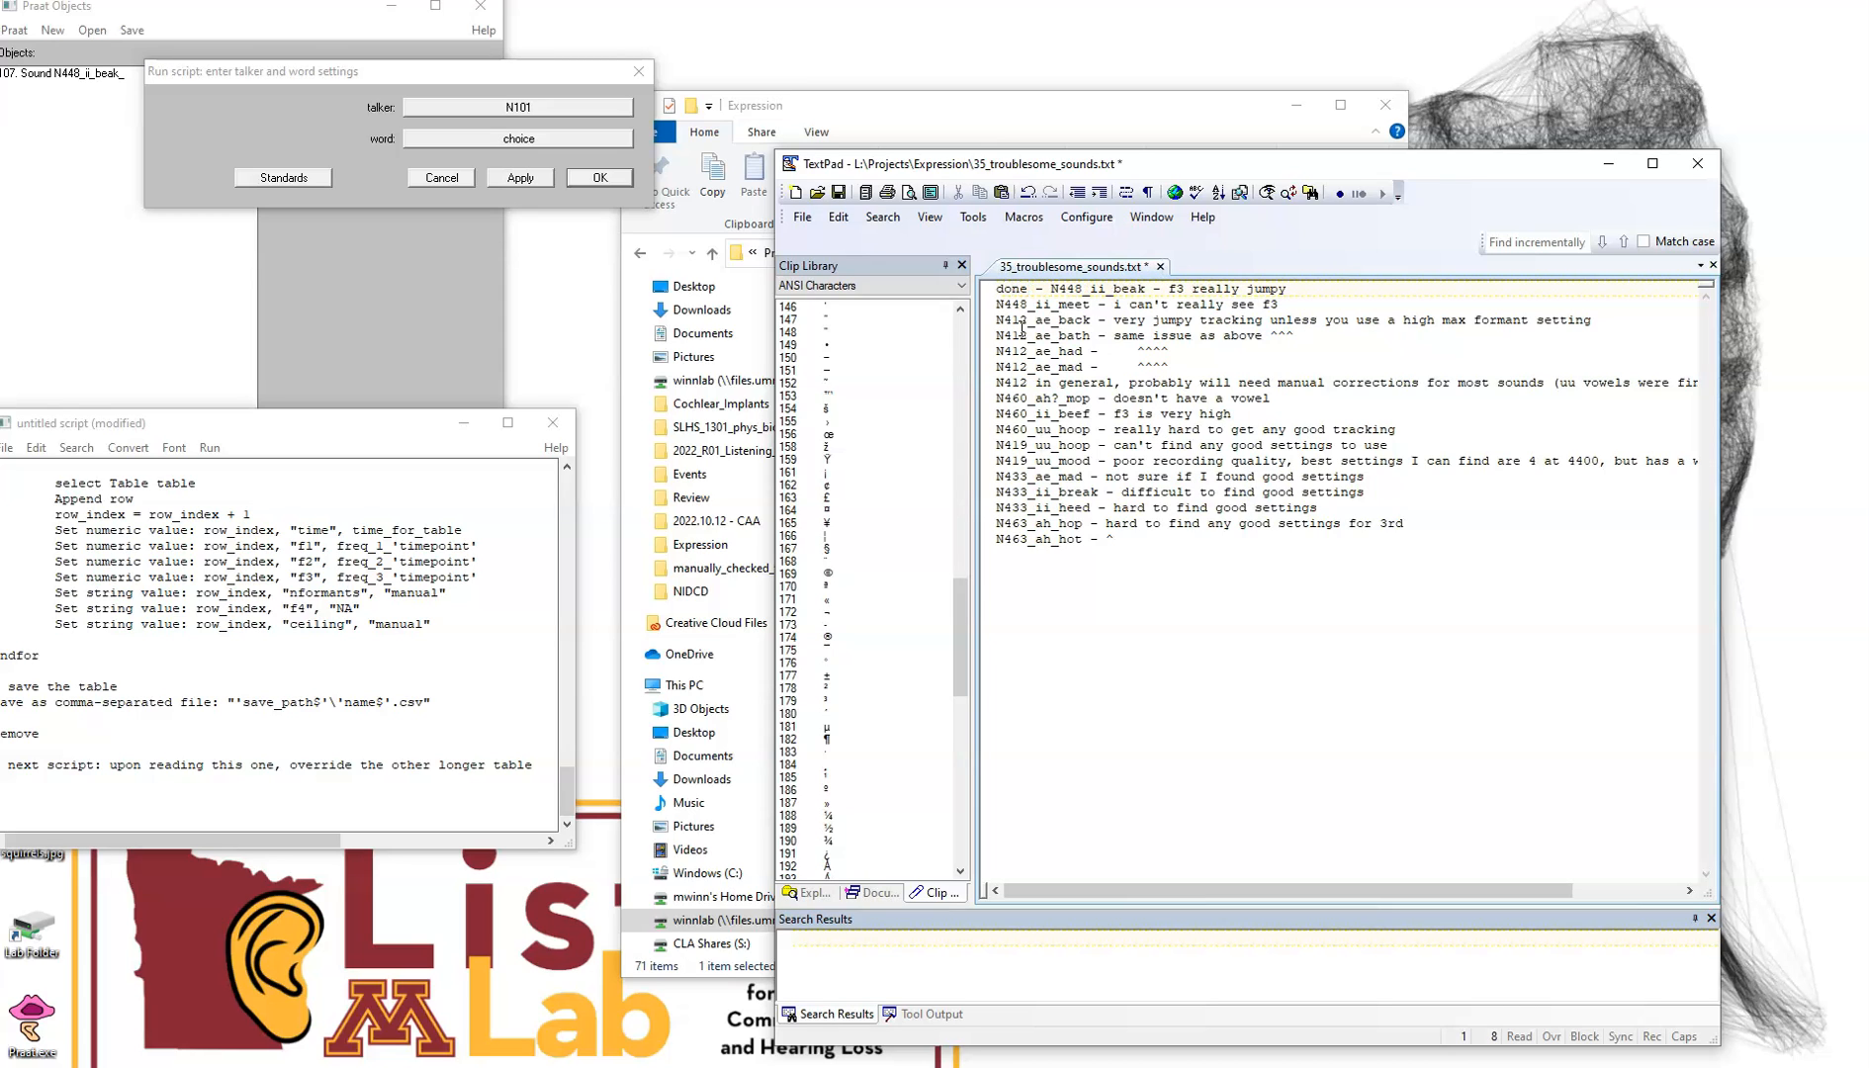
key(ctrl+s)
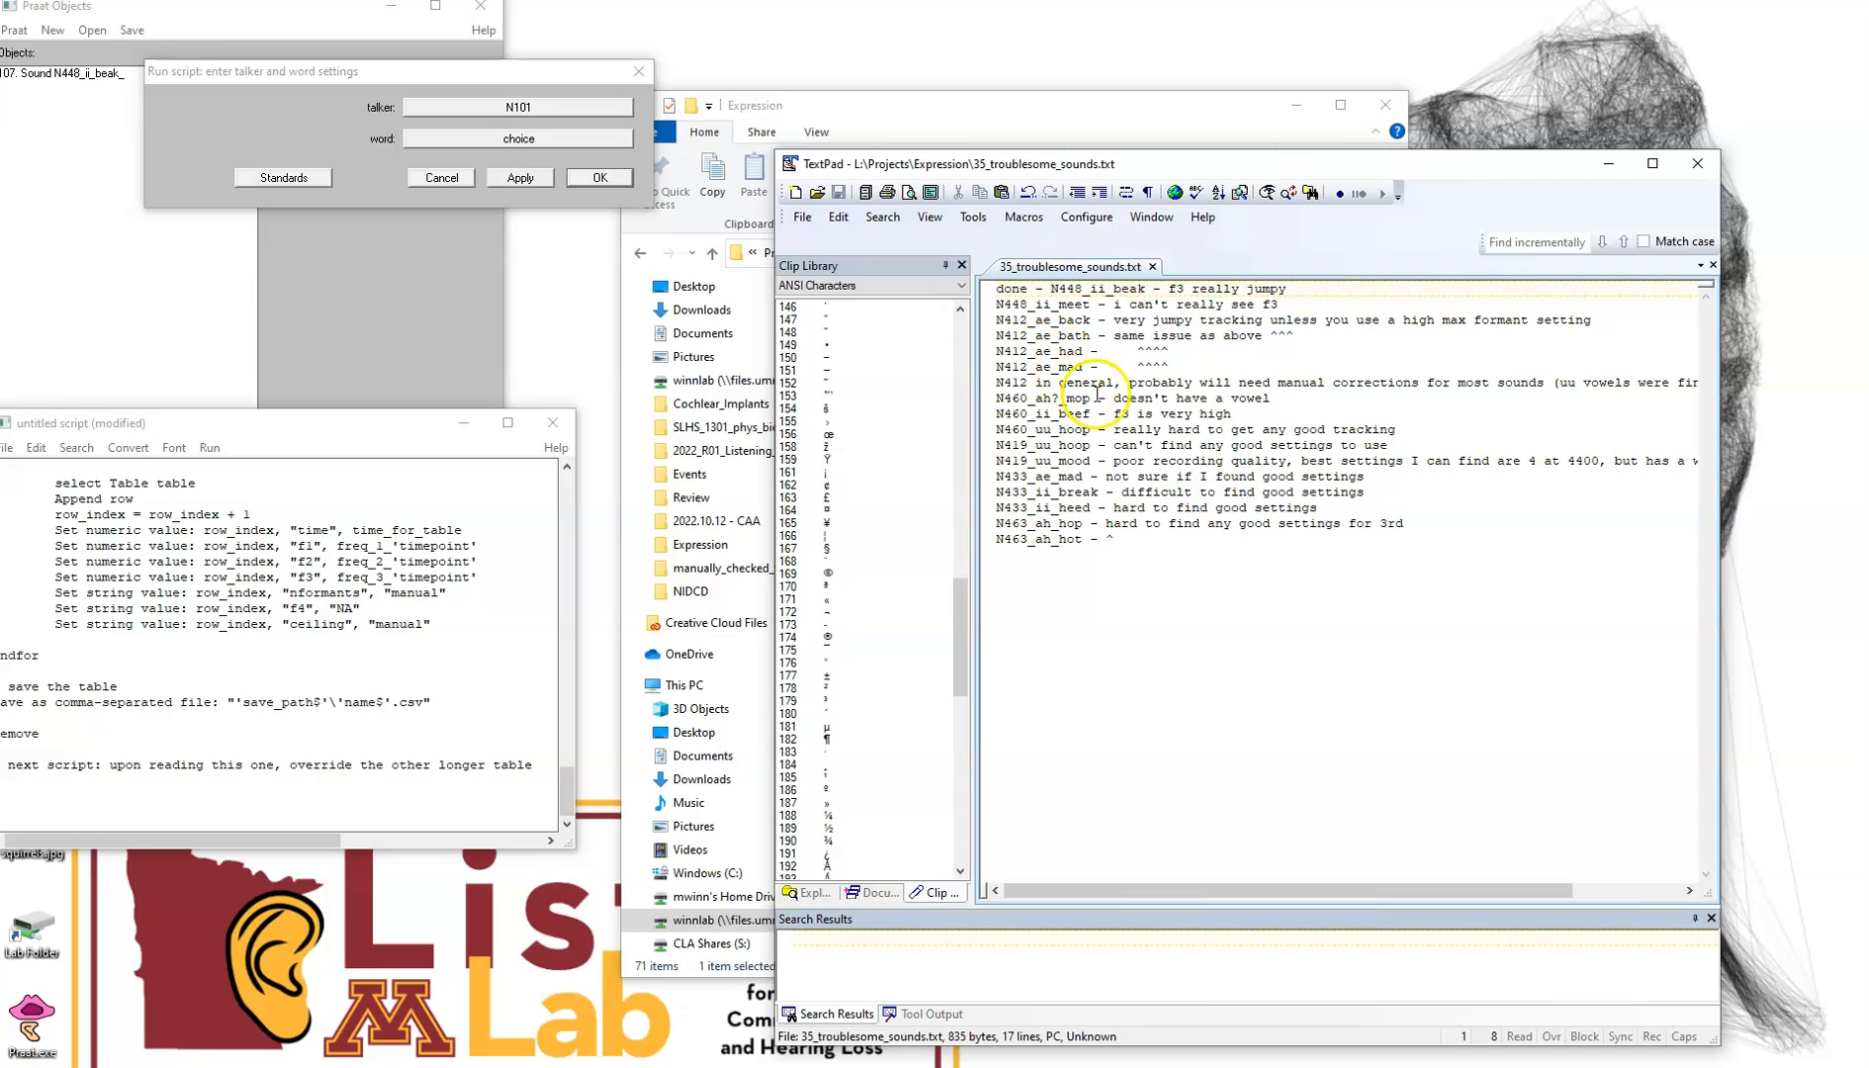
Review the remaining entries in the troublesome sounds list to choose the next recording
click(1148, 565)
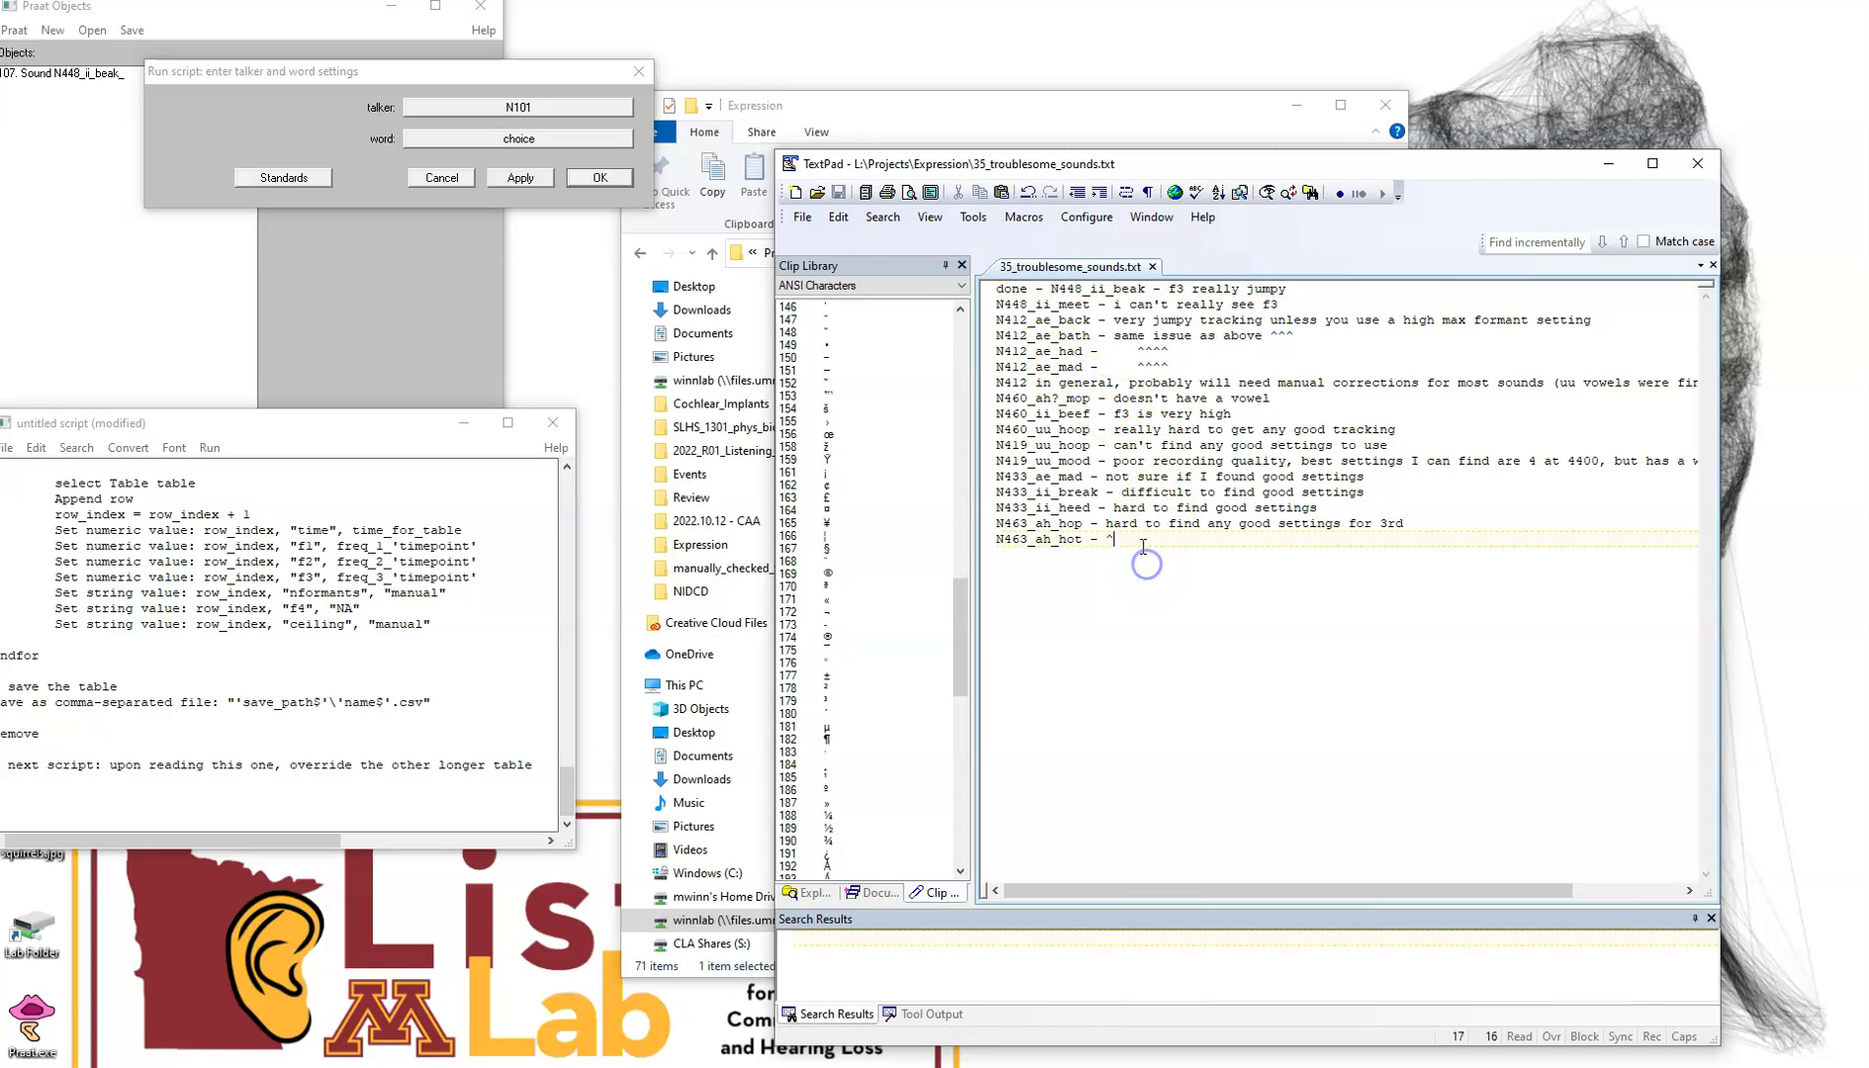
click(998, 429)
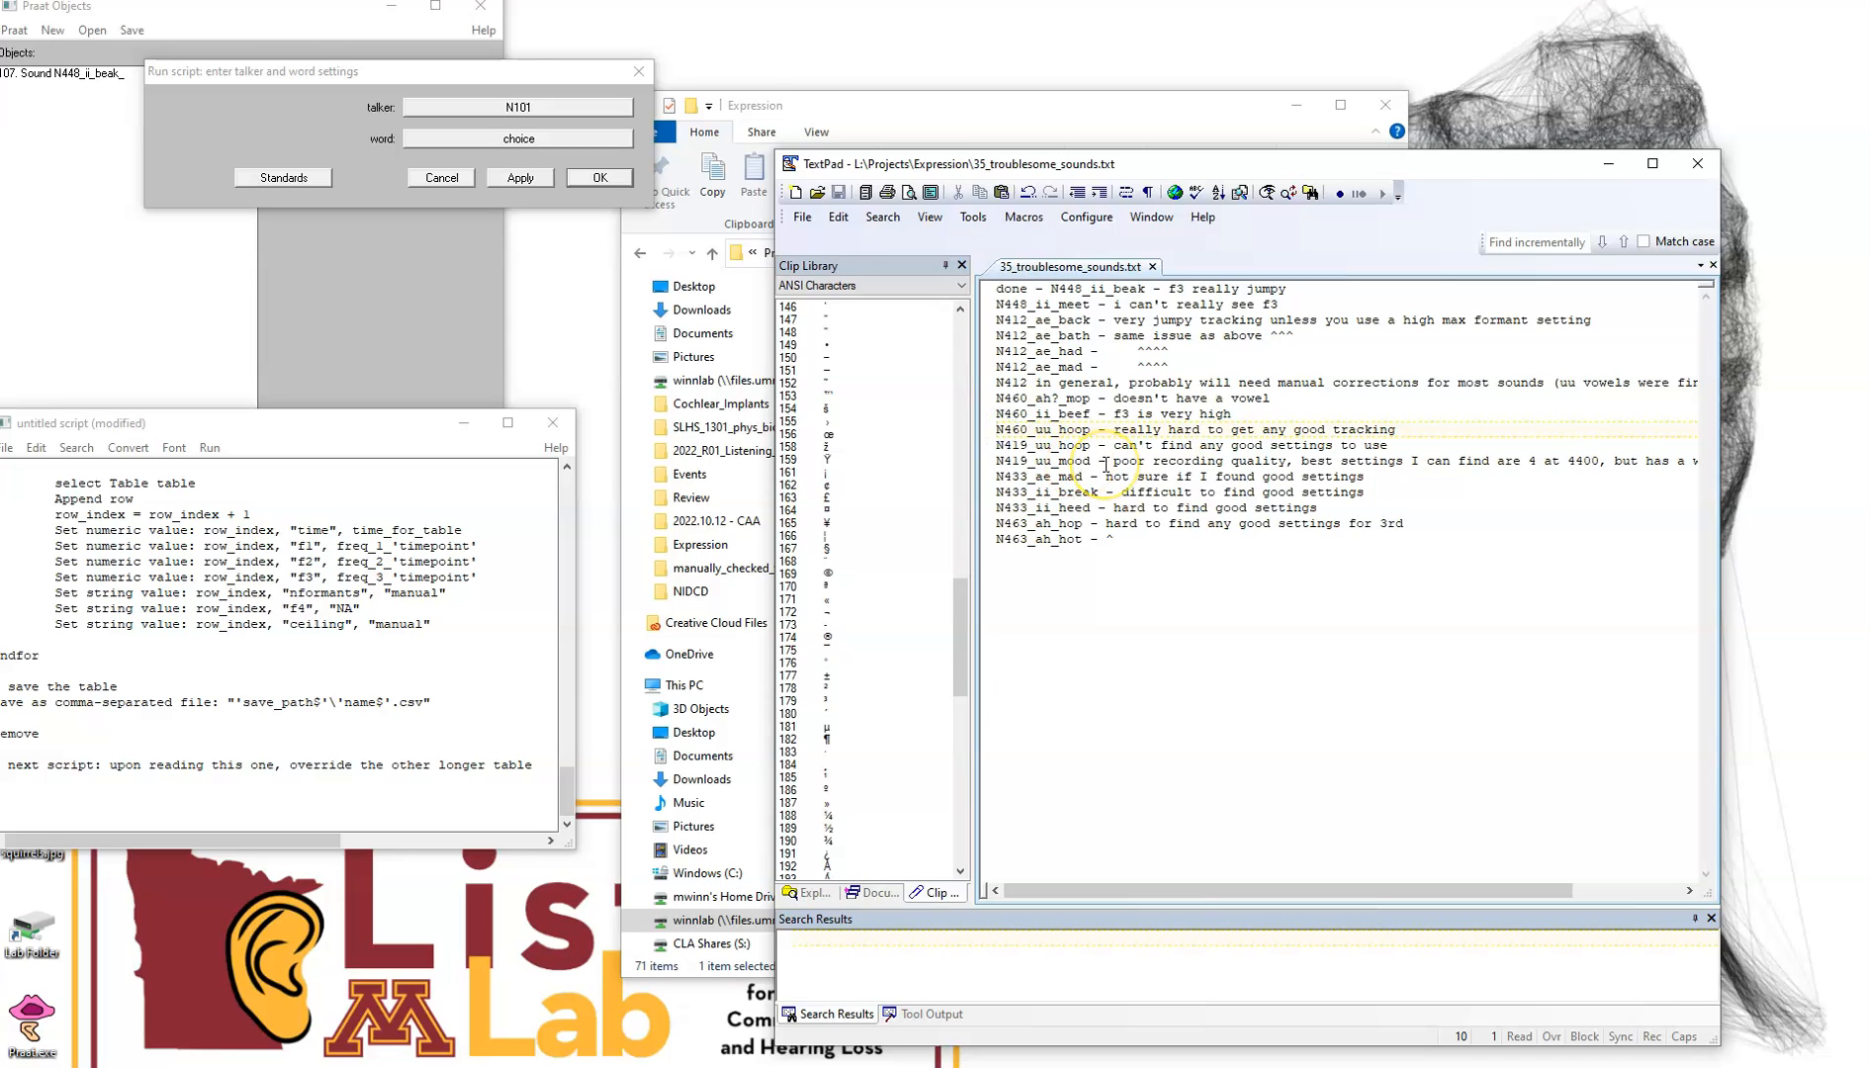
click(1153, 560)
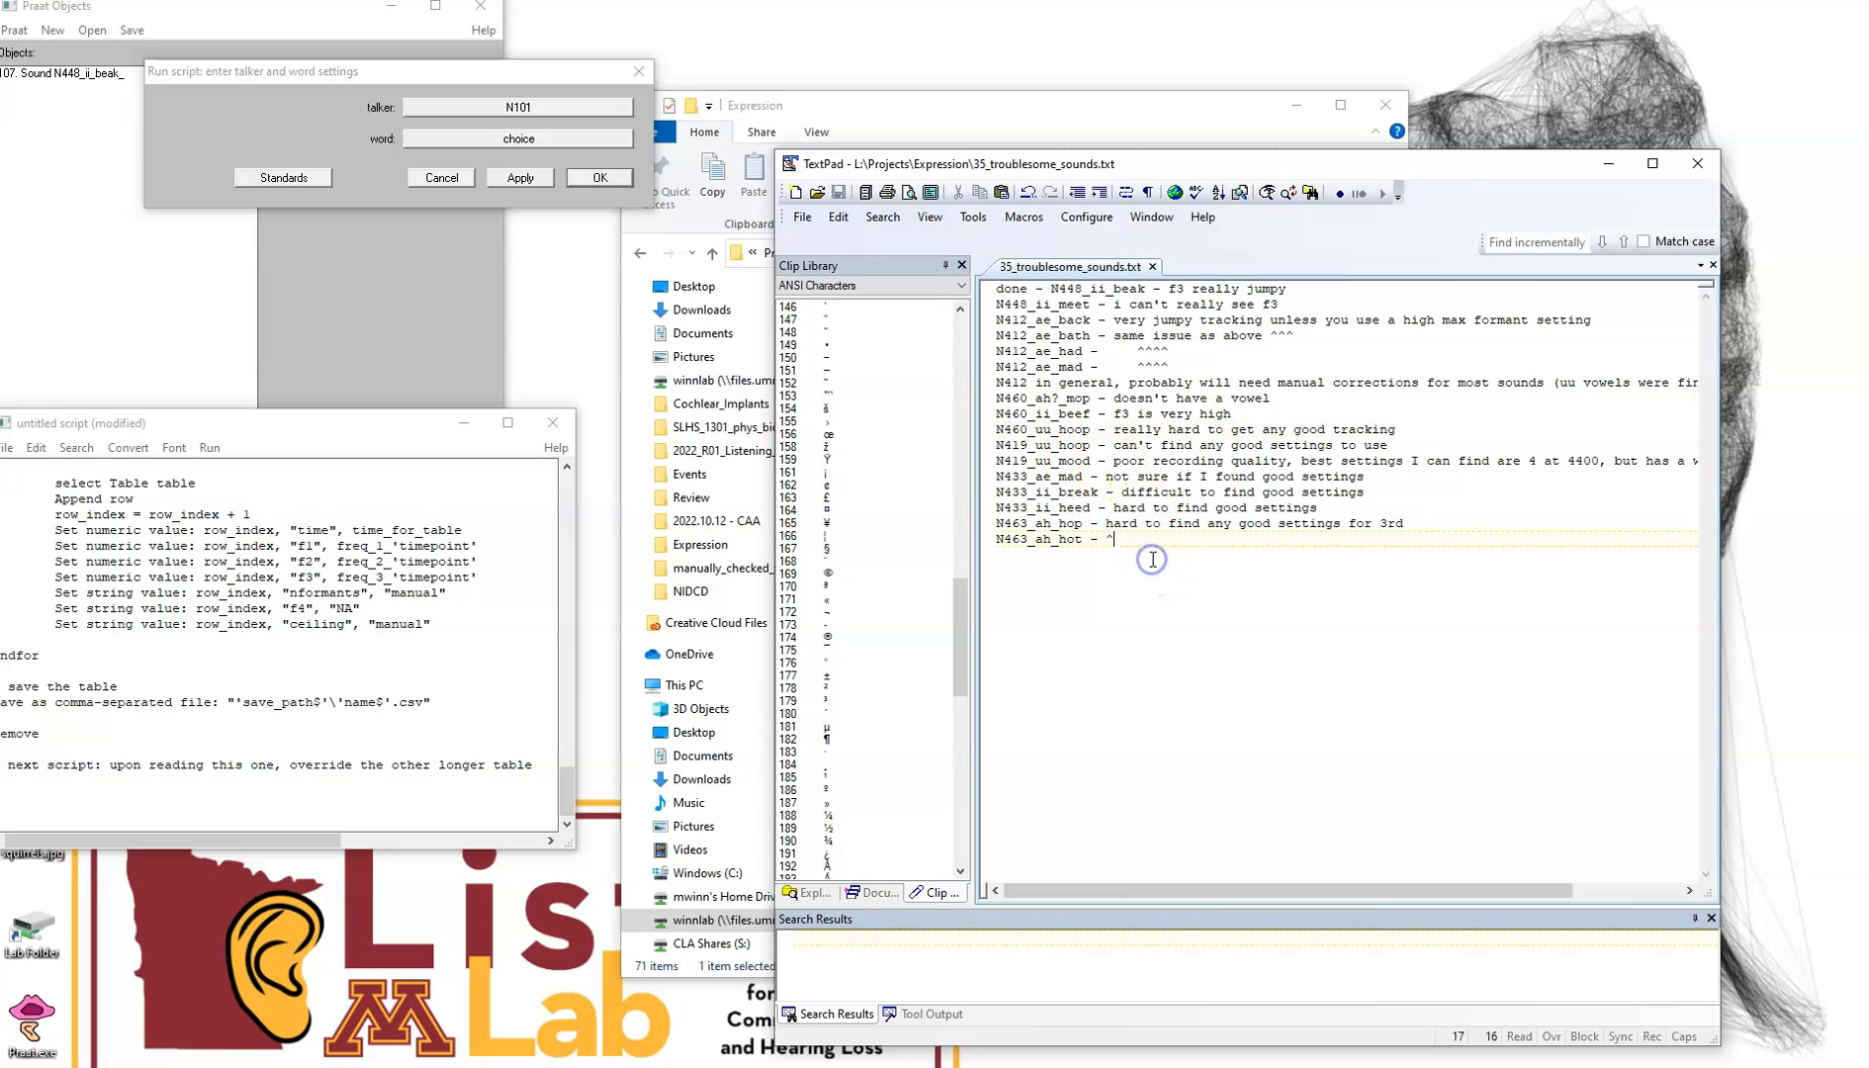
click(1153, 560)
click(1089, 489)
drag(1089, 489, 993, 386)
click(1185, 595)
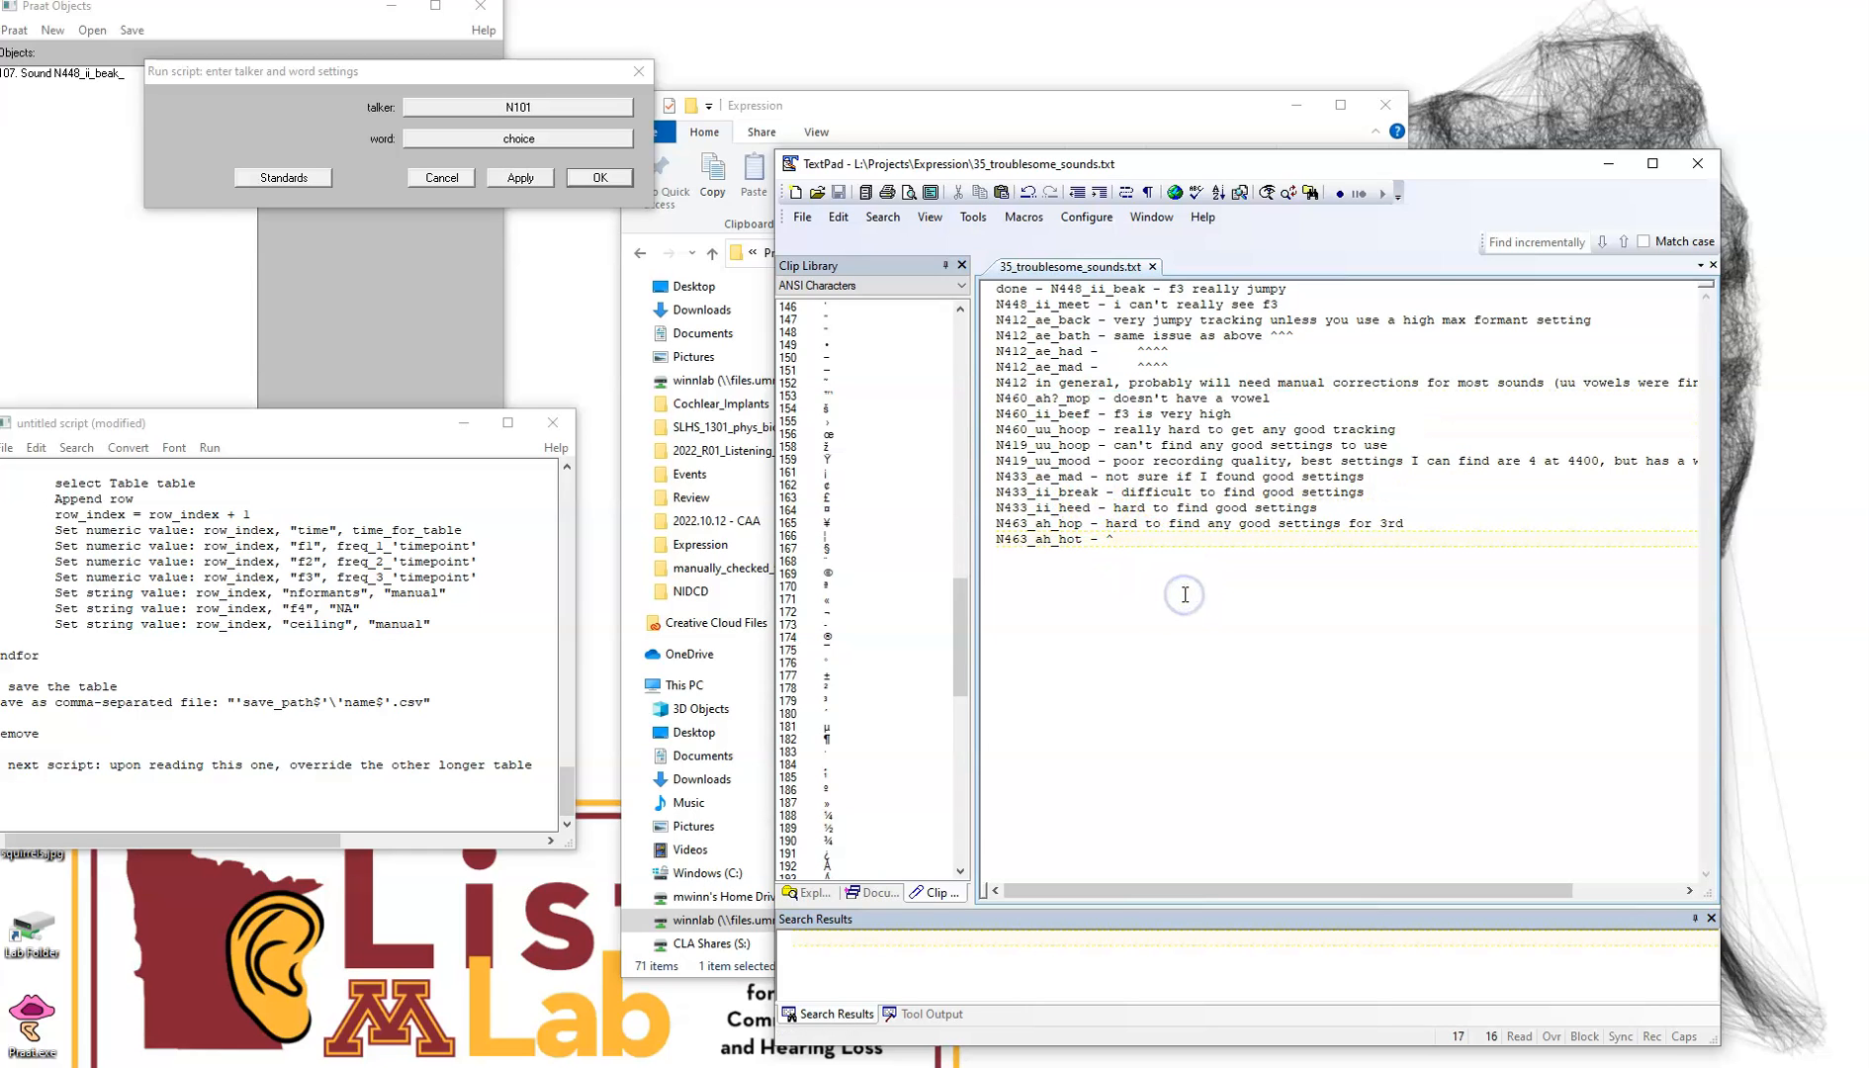